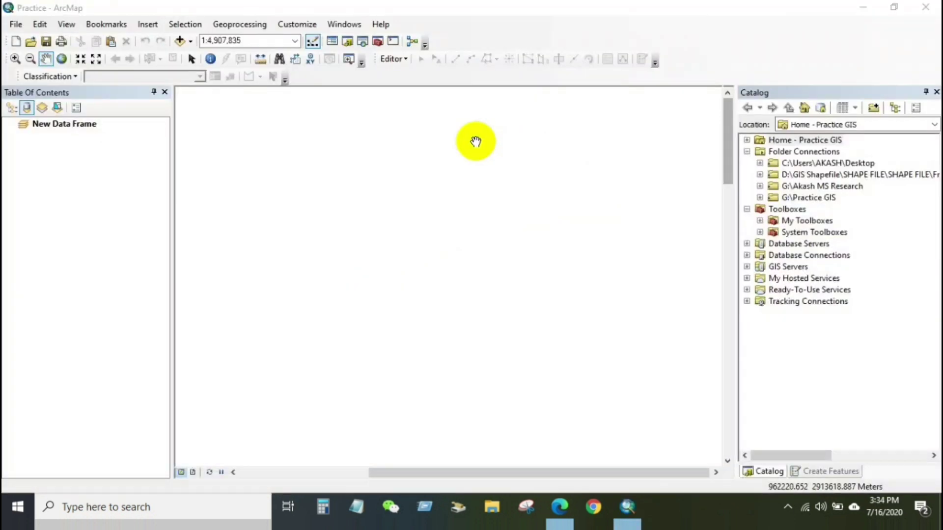
Load BD_1_District_Boundary.shp from the admin shapefile folder into the map
{"action": "left_click", "coordinate": [181, 41]}
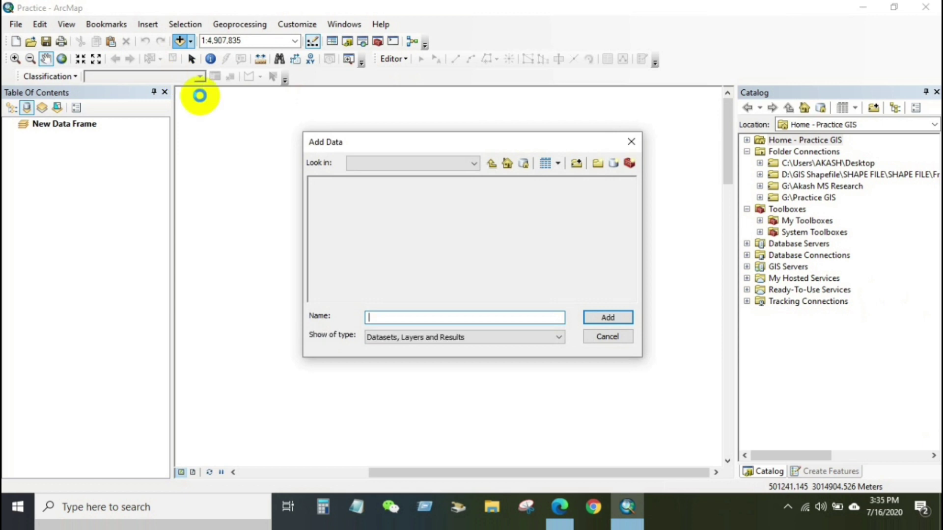
{"action": "left_click", "coordinate": [376, 195]}
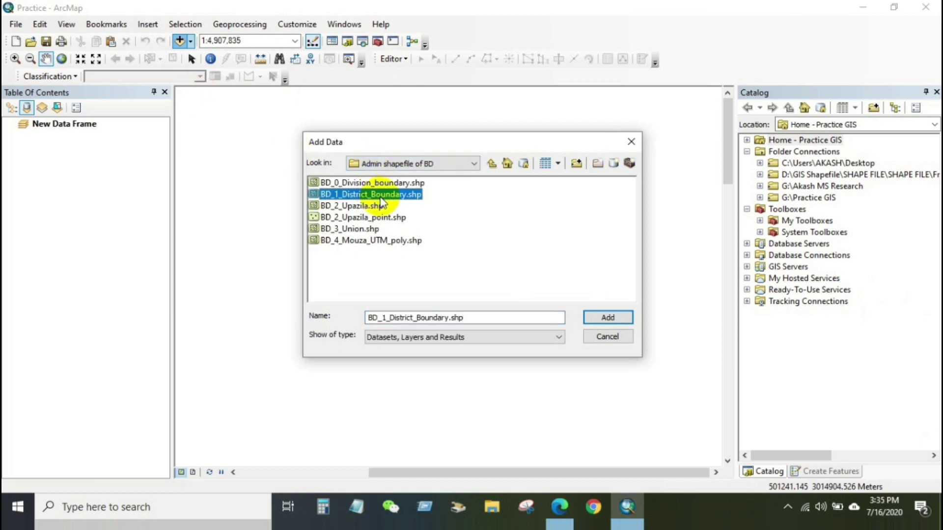
{"action": "left_click", "coordinate": [593, 316]}
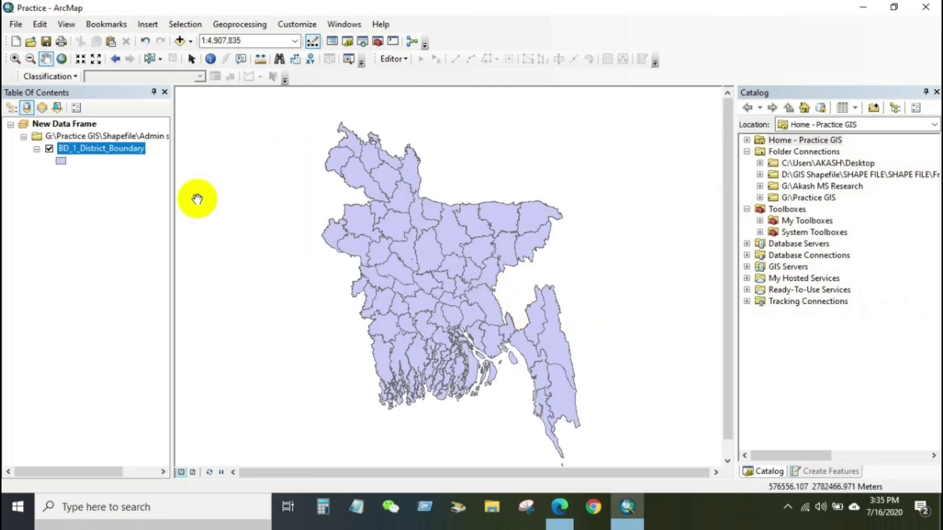
Select the Dhaka record (FID 12) in the district layer's attribute table, then zoom in
{"action": "right_click", "coordinate": [112, 155]}
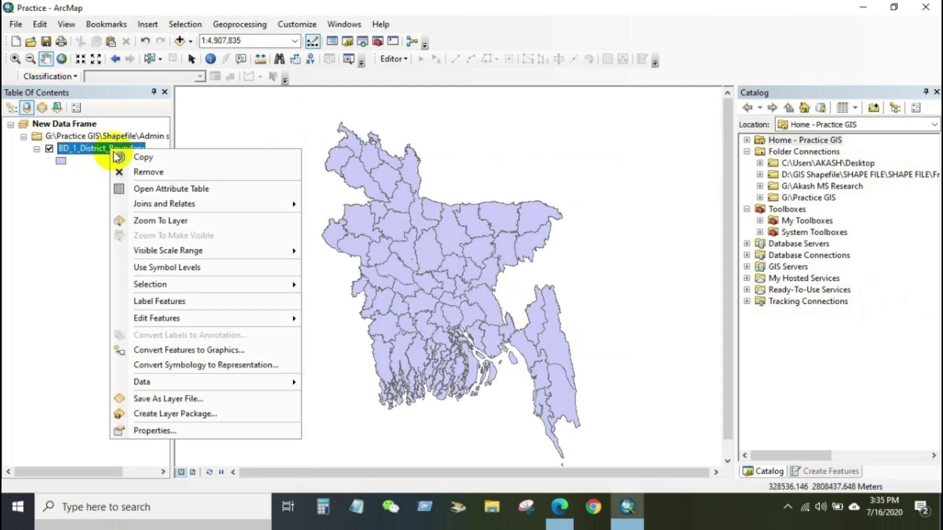
{"action": "left_click", "coordinate": [151, 187]}
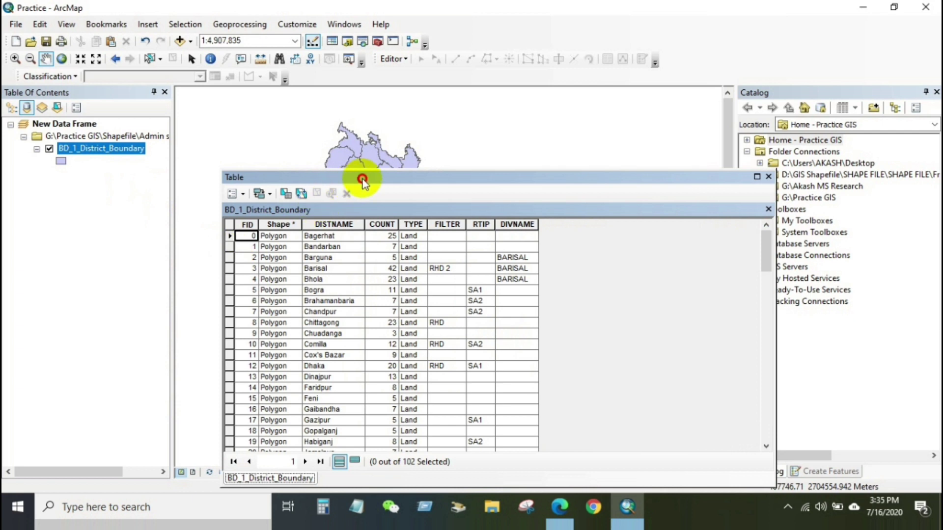
{"action": "left_click_drag", "start_coordinate": [362, 181], "coordinate": [340, 122]}
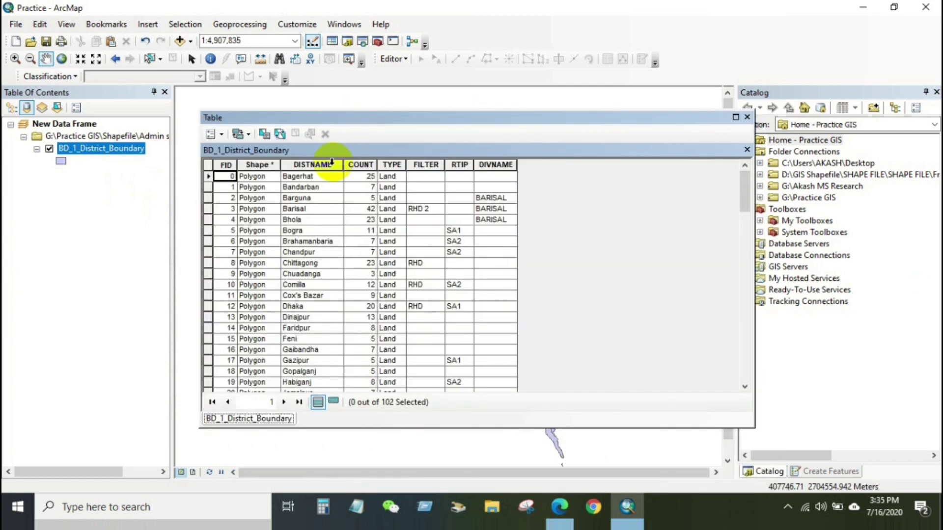
{"action": "left_click", "coordinate": [208, 306]}
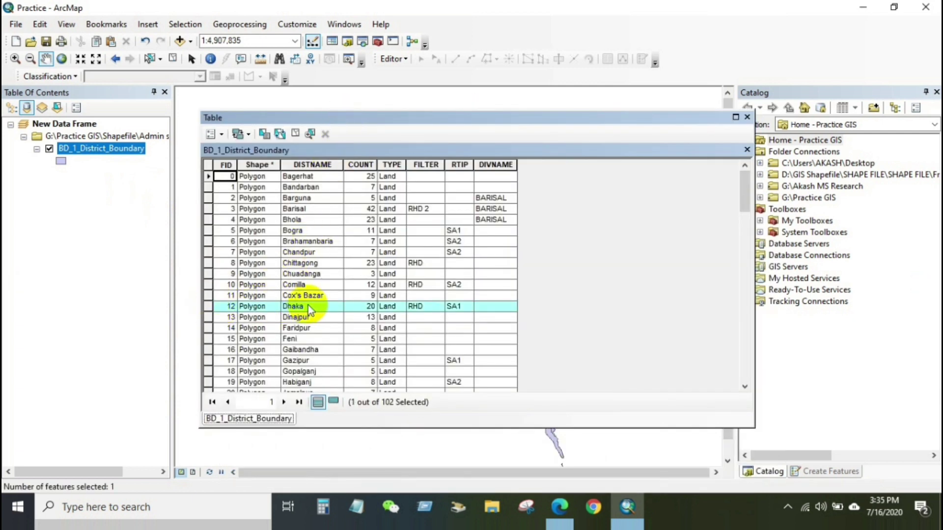
{"action": "left_click", "coordinate": [747, 118]}
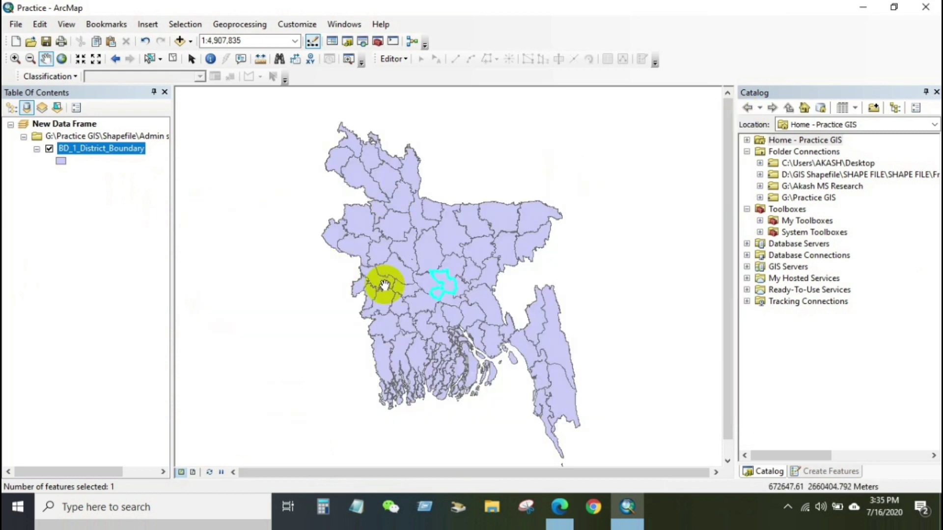
{"action": "scroll", "coordinate": [428, 286], "scroll_direction": "up", "scroll_amount": 1}
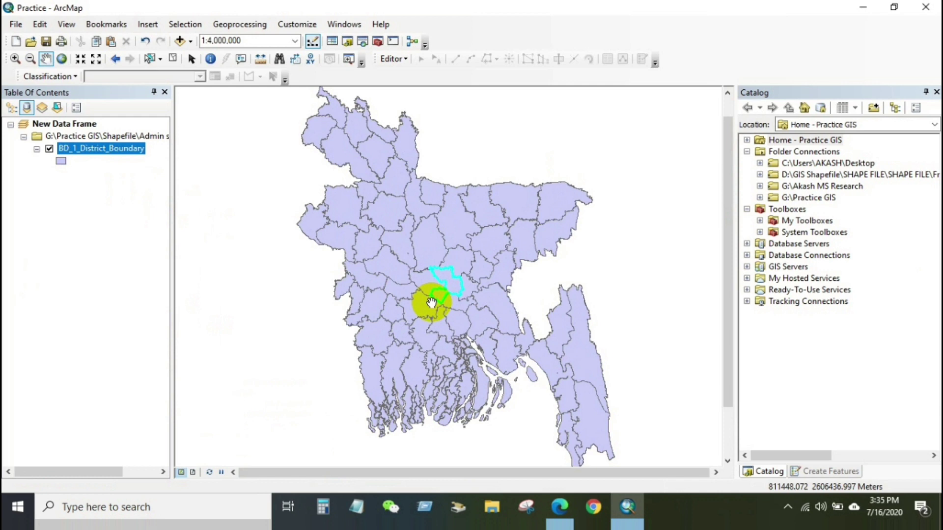
Export the selected Dhaka feature to Study area_Dhaka.shp and add it as a layer
{"action": "right_click", "coordinate": [105, 153]}
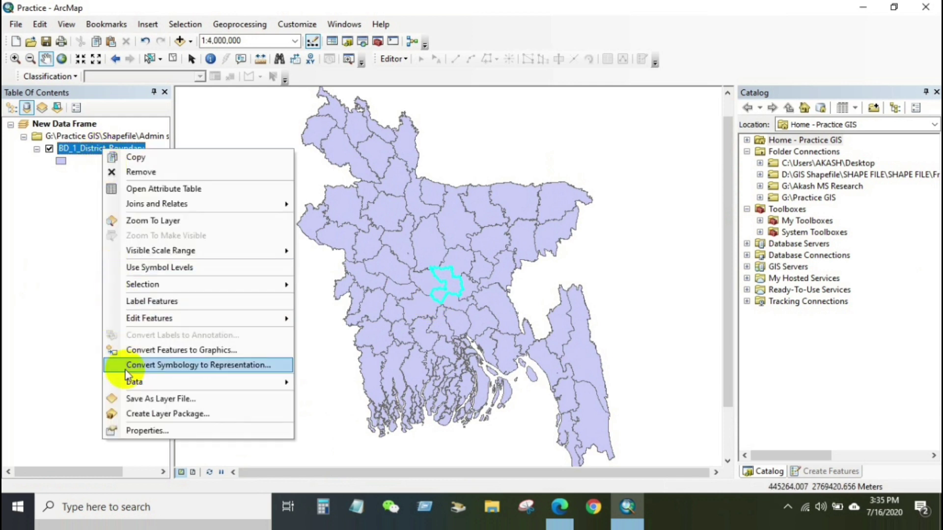
{"action": "mouse_move", "coordinate": [218, 388]}
{"action": "left_click", "coordinate": [338, 398]}
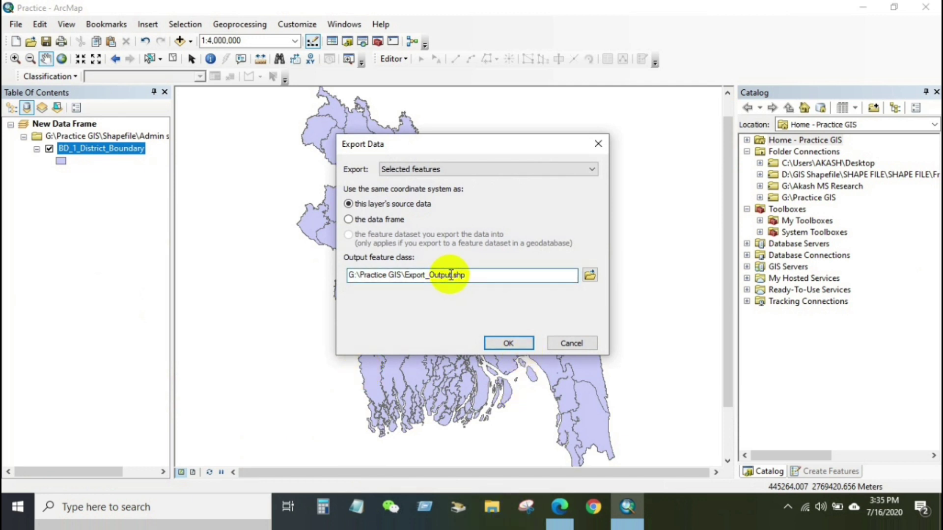
{"action": "left_click_drag", "start_coordinate": [452, 275], "coordinate": [422, 274]}
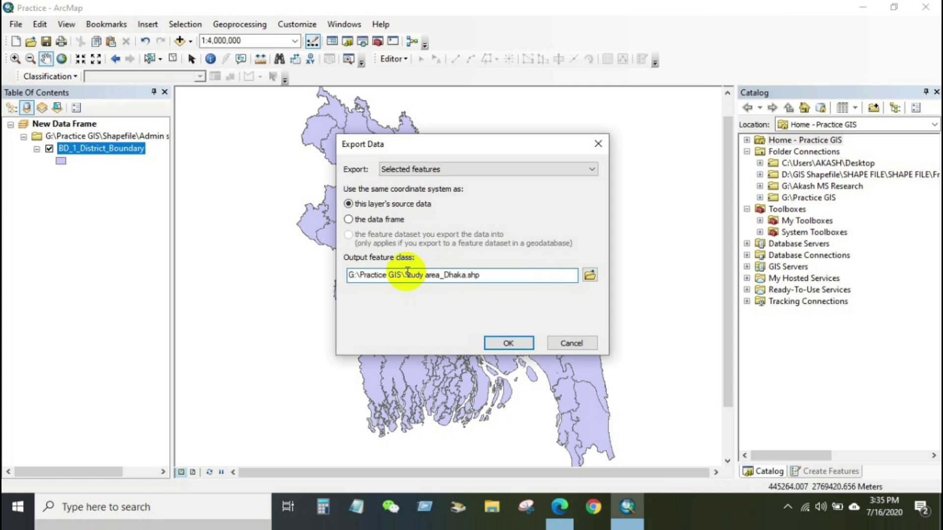
{"action": "left_click", "coordinate": [508, 343]}
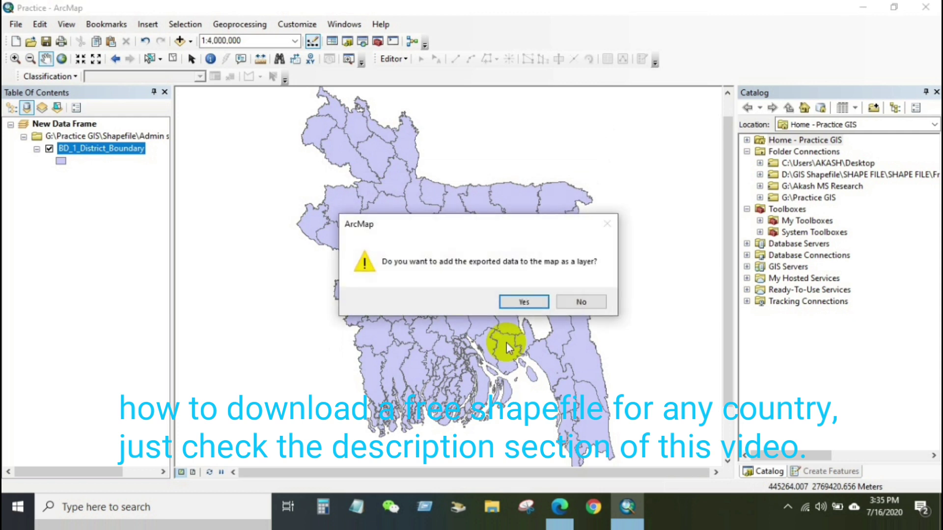
{"action": "left_click", "coordinate": [516, 302]}
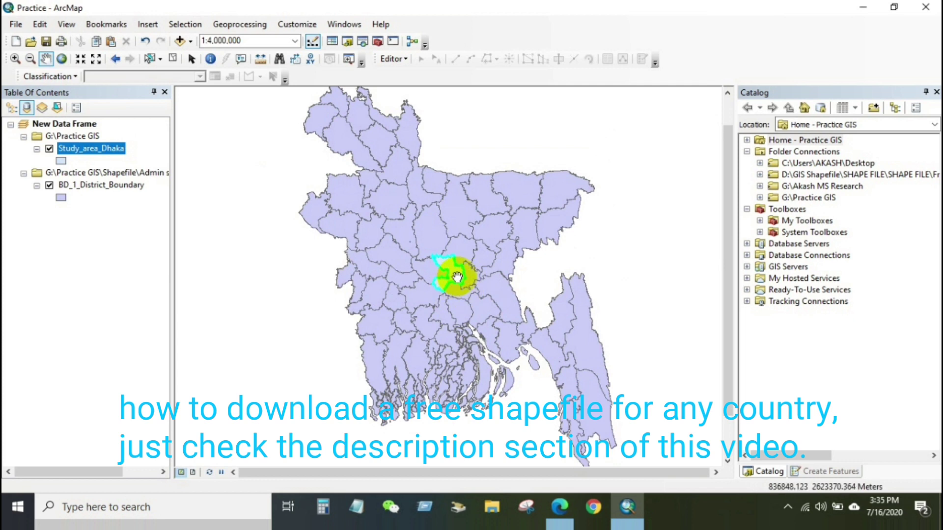
Clear the Dhaka selection and fill Study_area_Dhaka with the orange Biohazard Overlay hatch
{"action": "left_click", "coordinate": [173, 58]}
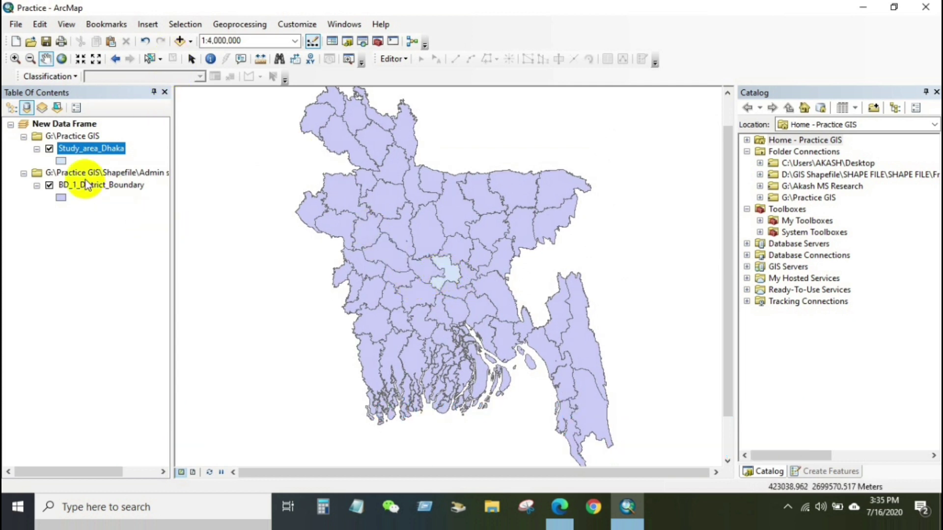
{"action": "left_click", "coordinate": [60, 161]}
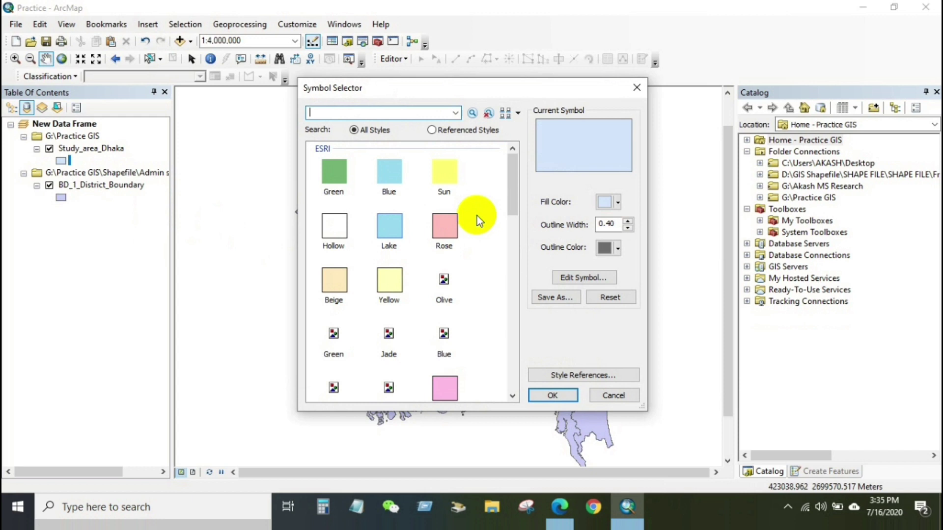
{"action": "left_click_drag", "start_coordinate": [507, 194], "coordinate": [511, 267]}
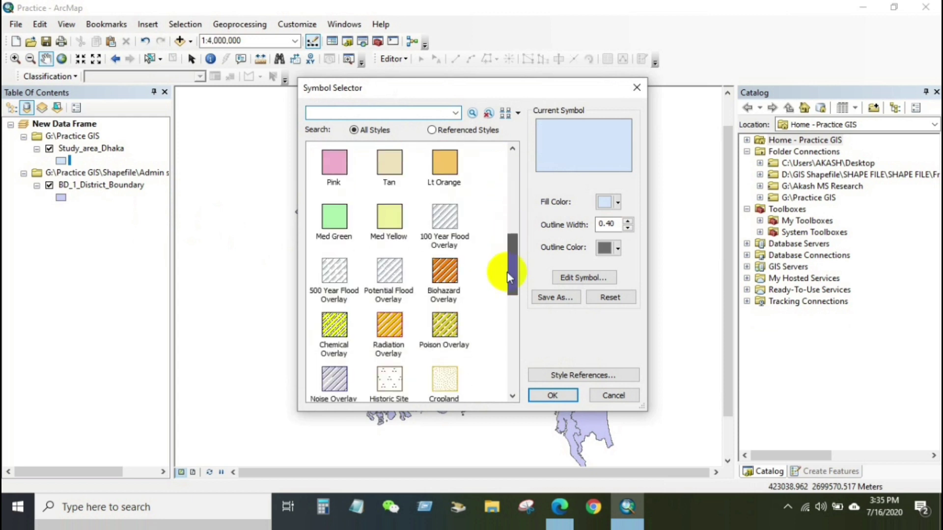
{"action": "left_click", "coordinate": [444, 270]}
{"action": "left_click", "coordinate": [547, 394]}
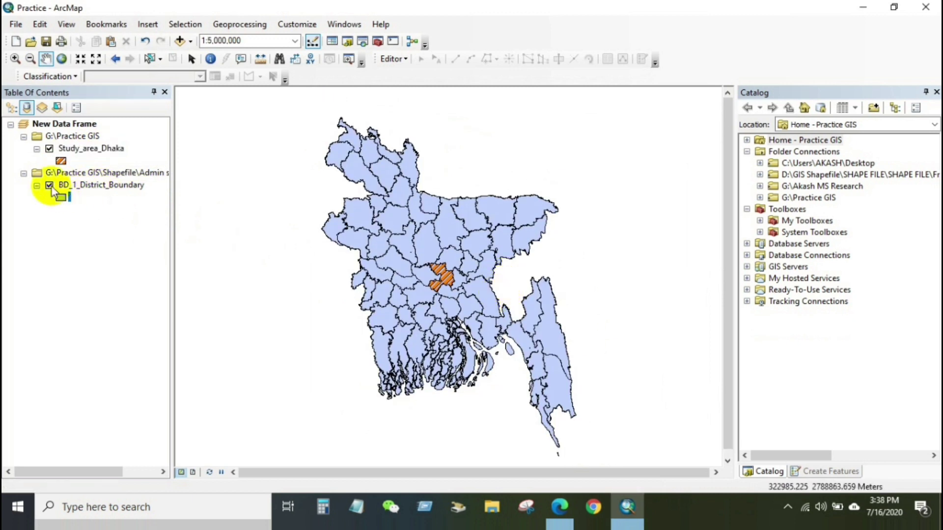
Toggle the district boundary layer off and back on, then recentre Bangladesh in the view
{"action": "left_click", "coordinate": [50, 186]}
{"action": "scroll", "coordinate": [427, 266], "scroll_direction": "up", "scroll_amount": 5}
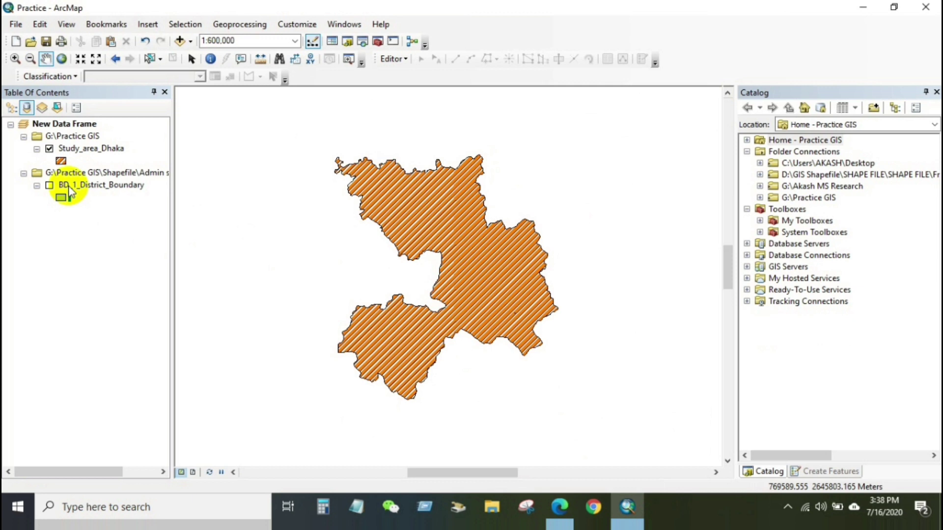
{"action": "left_click", "coordinate": [49, 185]}
{"action": "scroll", "coordinate": [358, 314], "scroll_direction": "down", "scroll_amount": 3}
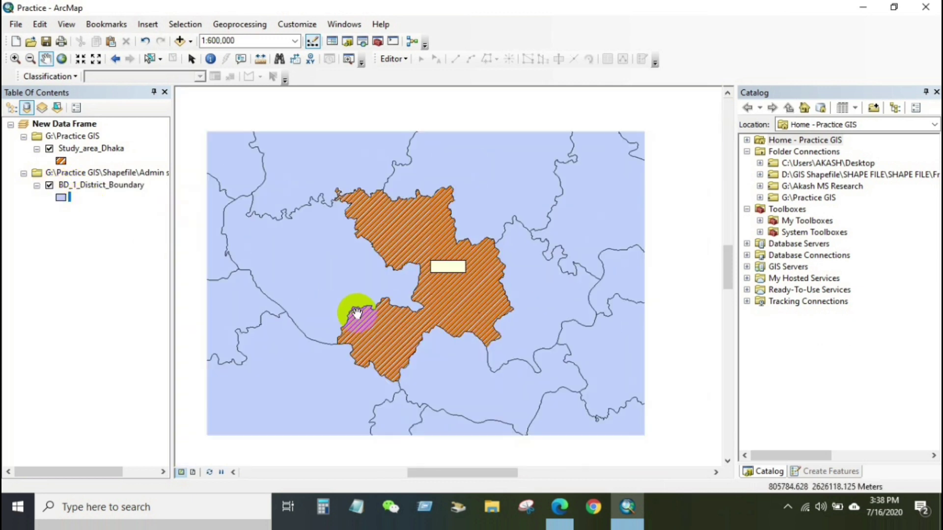
{"action": "scroll", "coordinate": [358, 314], "scroll_direction": "down", "scroll_amount": 1}
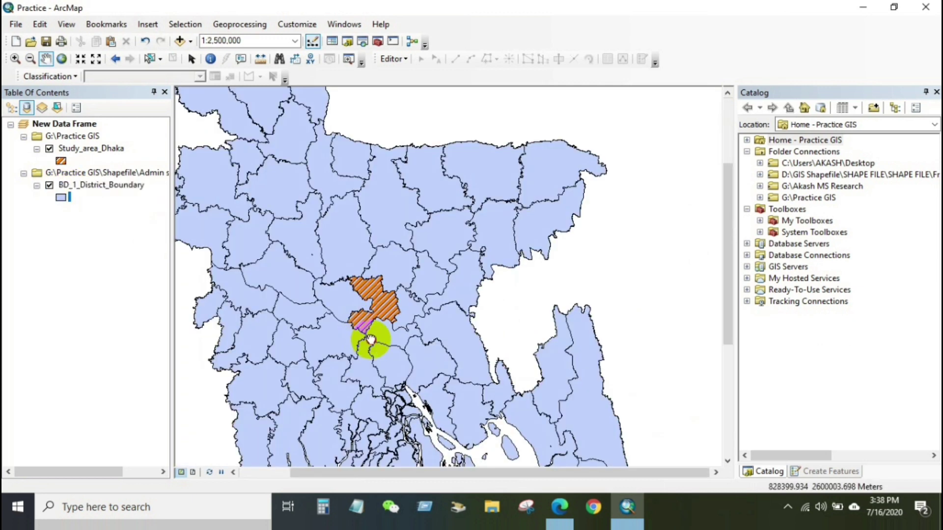
{"action": "left_click_drag", "start_coordinate": [368, 337], "coordinate": [444, 308]}
{"action": "scroll", "coordinate": [445, 308], "scroll_direction": "down", "scroll_amount": 2}
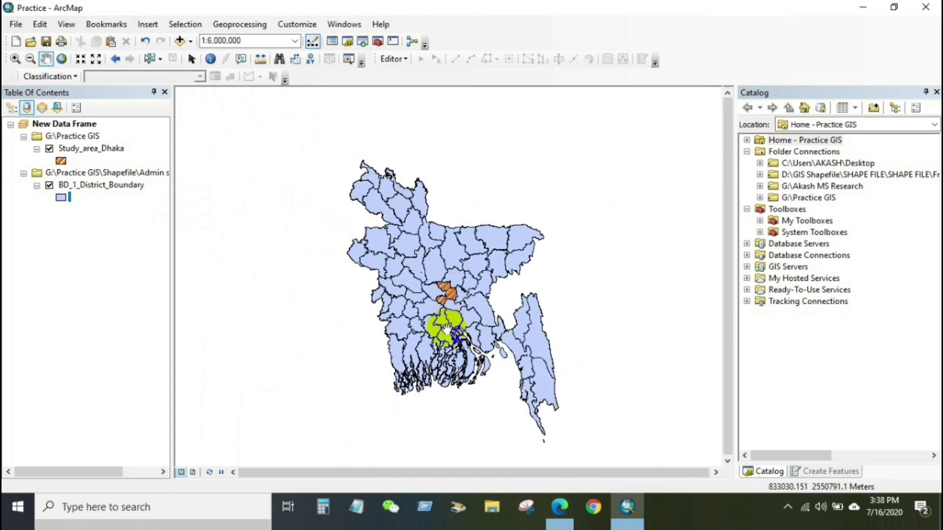
Switch to layout view and set the page to Letter size in landscape orientation
{"action": "left_click", "coordinate": [191, 473]}
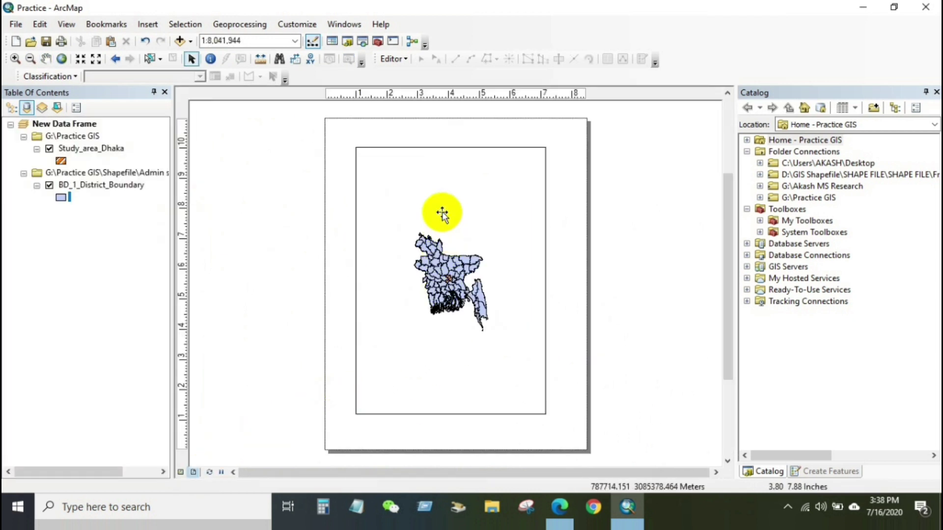
{"action": "left_click", "coordinate": [439, 211]}
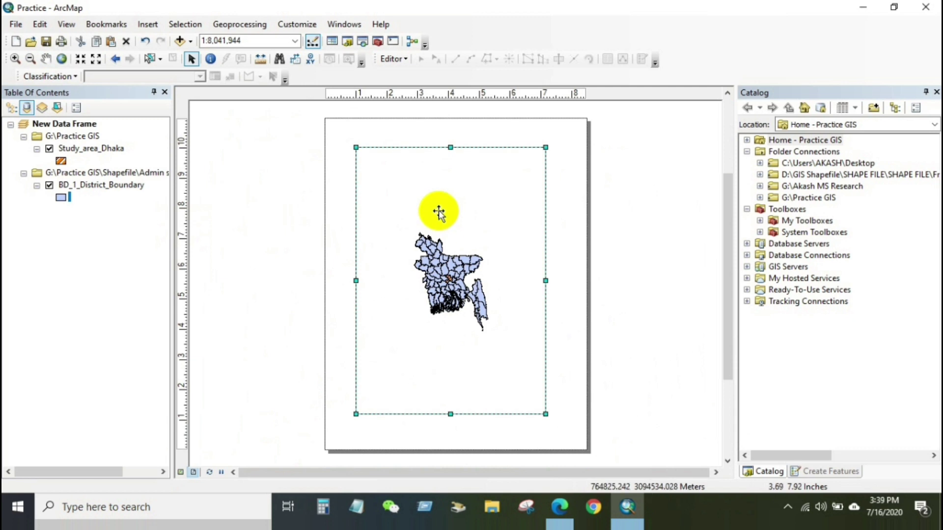
{"action": "right_click", "coordinate": [564, 246]}
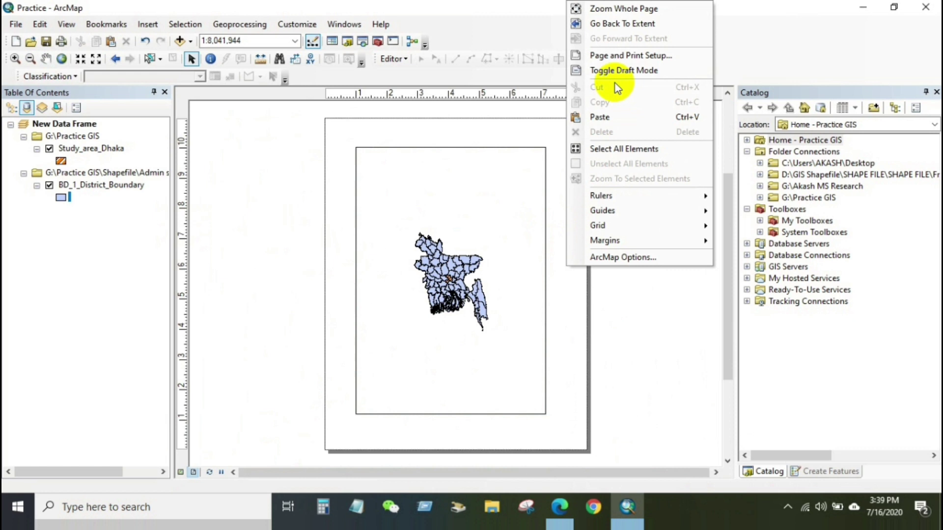
{"action": "left_click", "coordinate": [622, 57]}
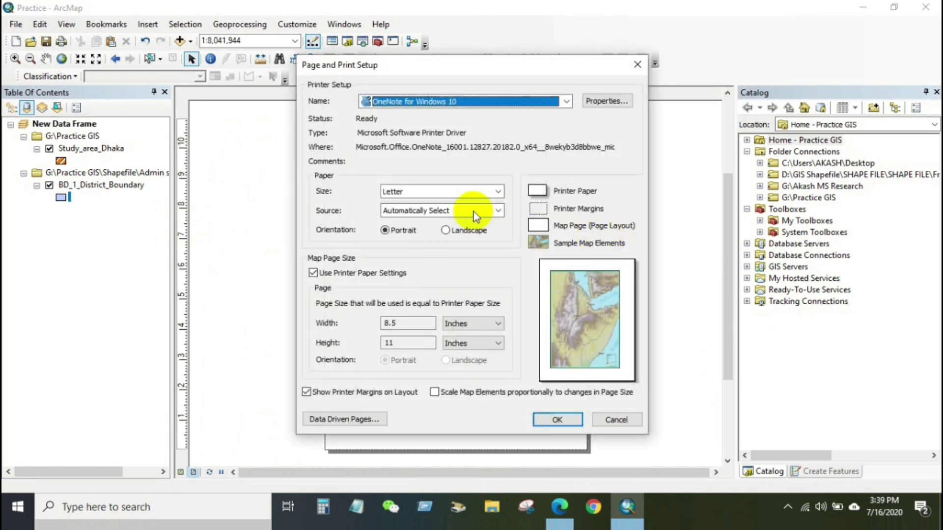
{"action": "left_click", "coordinate": [441, 193]}
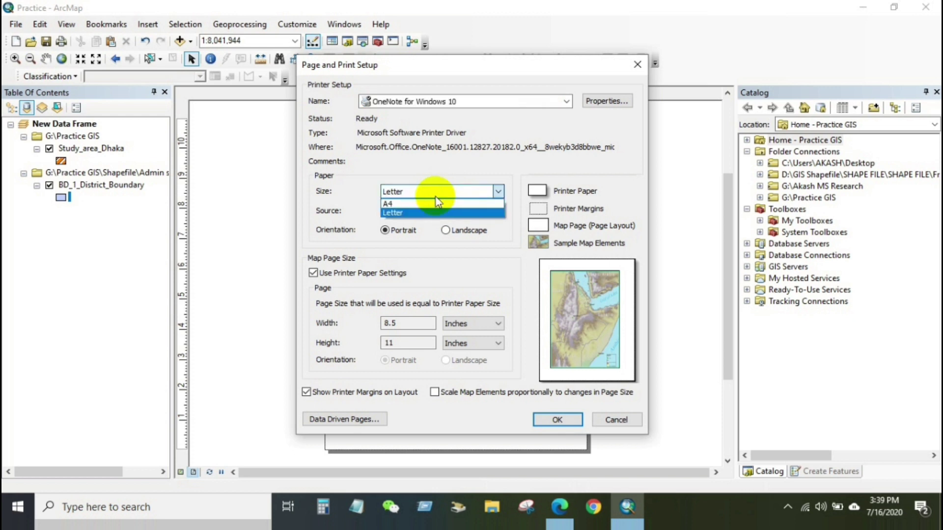
{"action": "left_click", "coordinate": [437, 213]}
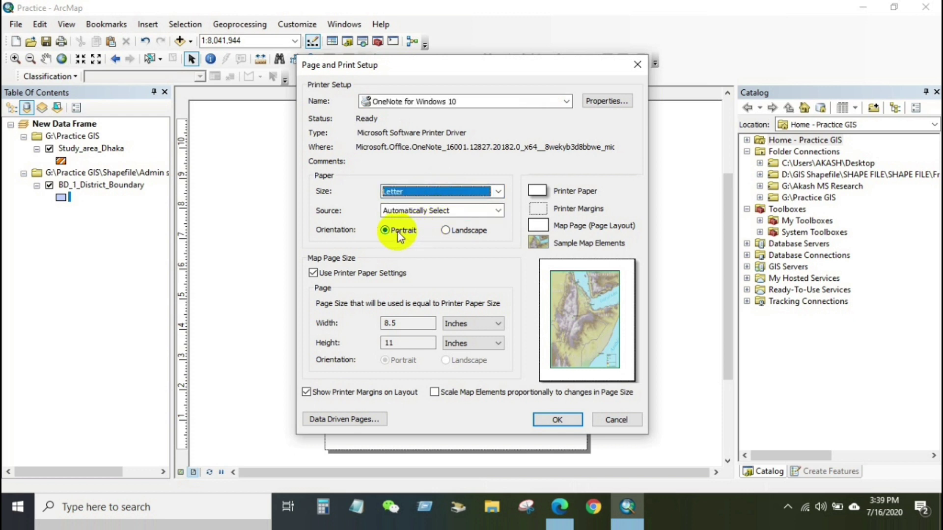
{"action": "left_click", "coordinate": [446, 231]}
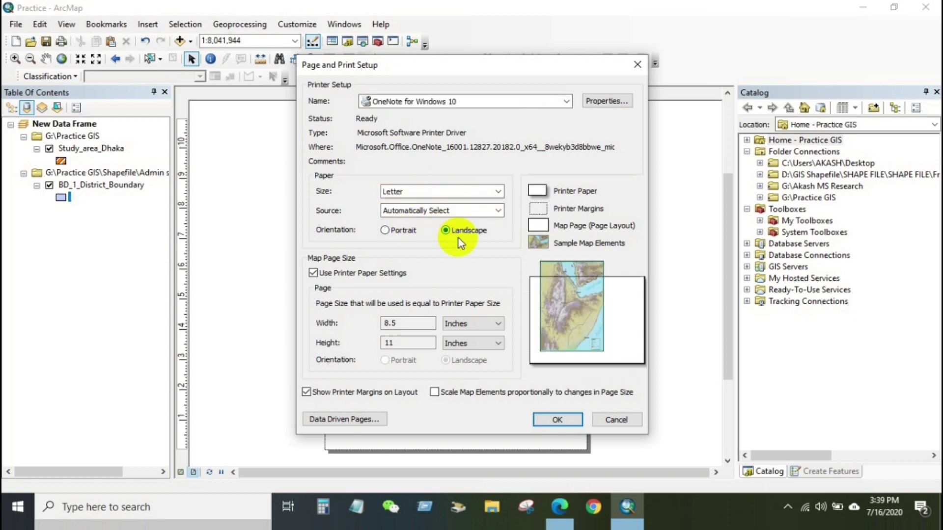
{"action": "left_click", "coordinate": [555, 420]}
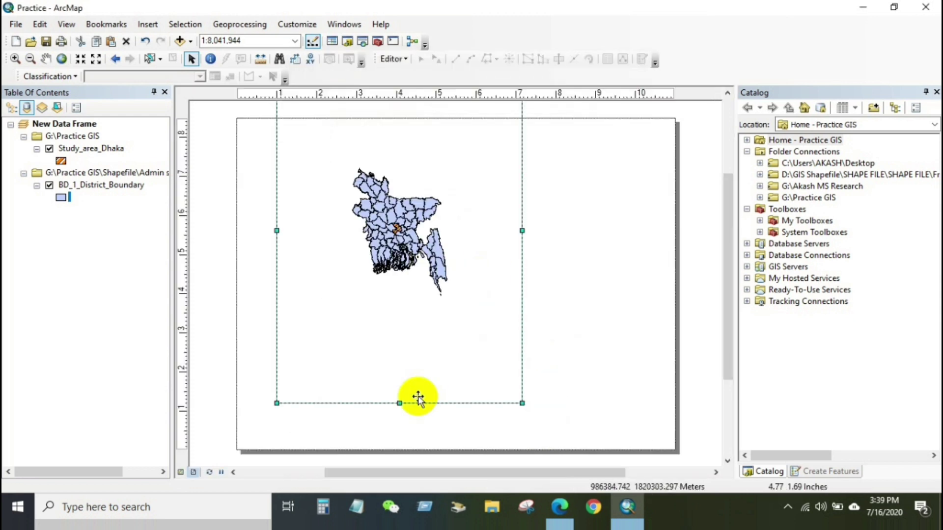
Shrink the Bangladesh frame onto the page's right side and zoom to full extent (1:6,844,560)
{"action": "left_click_drag", "start_coordinate": [399, 403], "coordinate": [402, 328]}
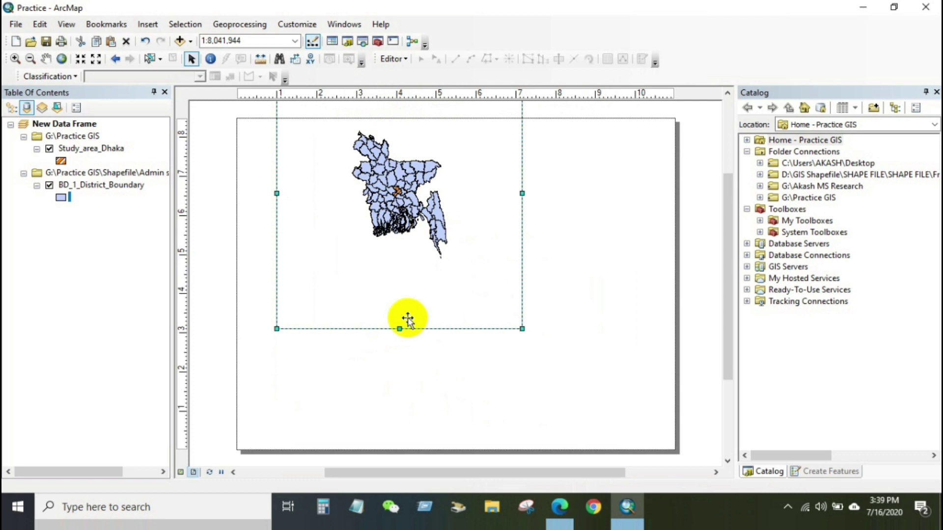
{"action": "key", "text": "ctrl+z"}
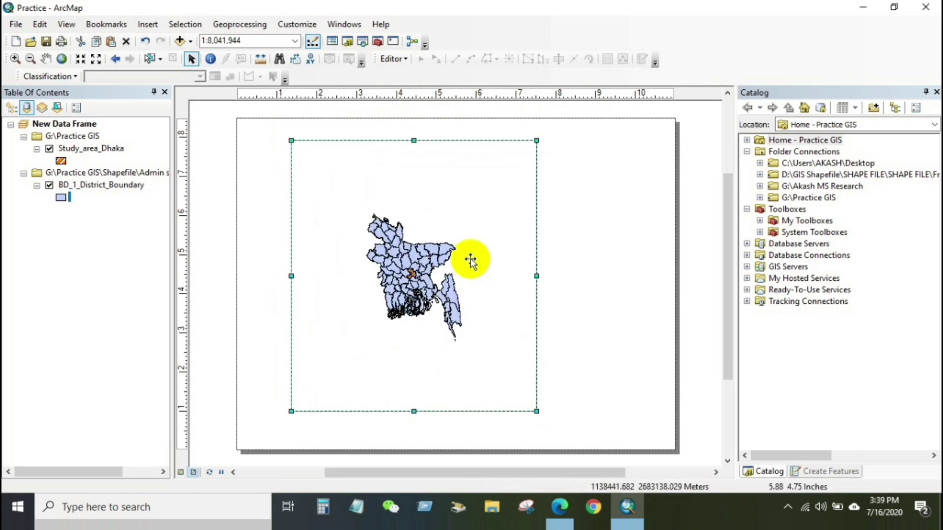
{"action": "left_click_drag", "start_coordinate": [471, 259], "coordinate": [594, 263]}
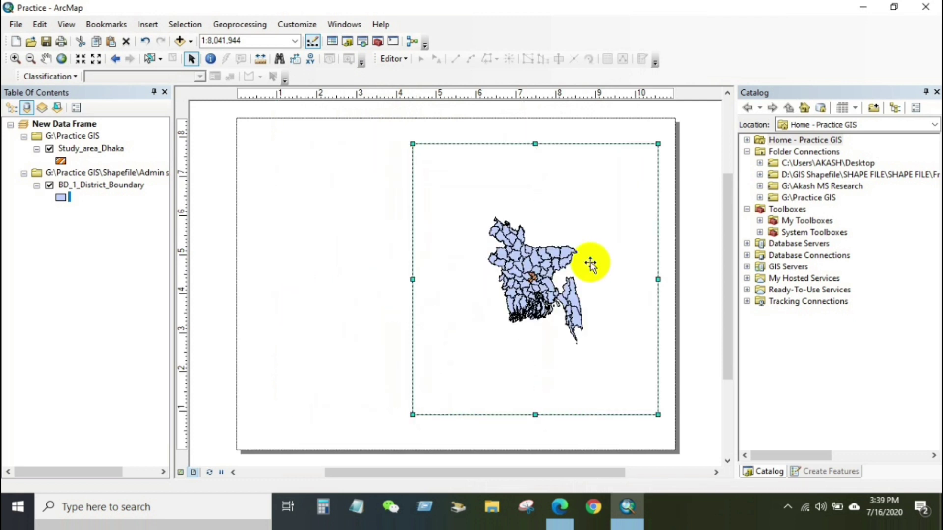
{"action": "left_click_drag", "start_coordinate": [413, 144], "coordinate": [470, 219]}
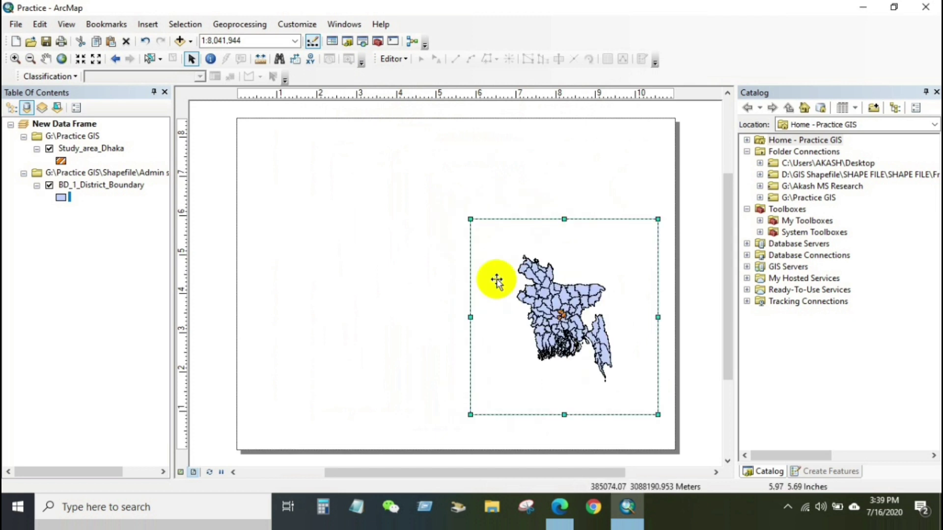
{"action": "left_click_drag", "start_coordinate": [658, 415], "coordinate": [585, 224]}
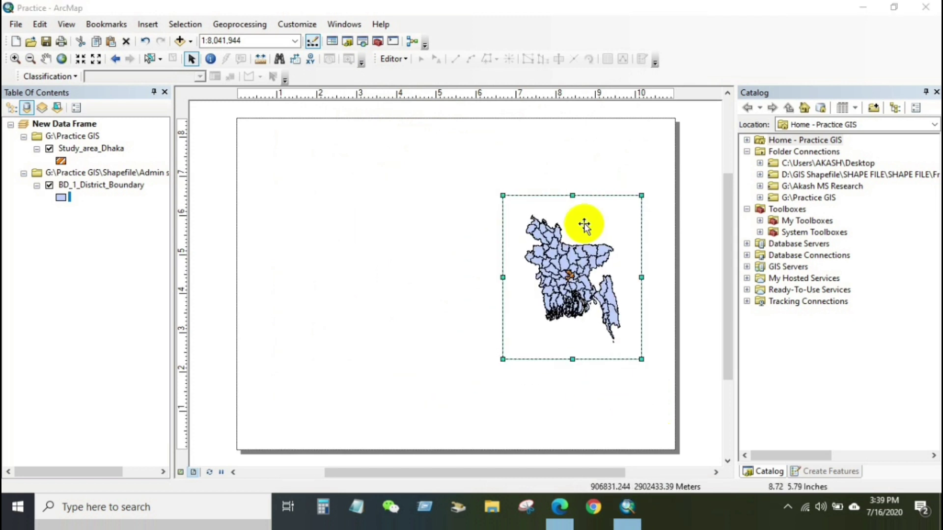
{"action": "right_click", "coordinate": [584, 225]}
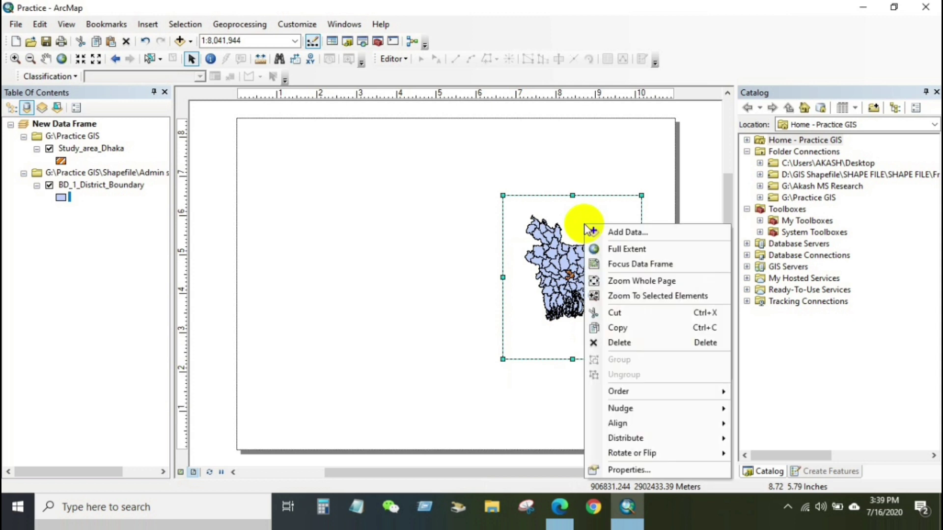
{"action": "left_click", "coordinate": [623, 249]}
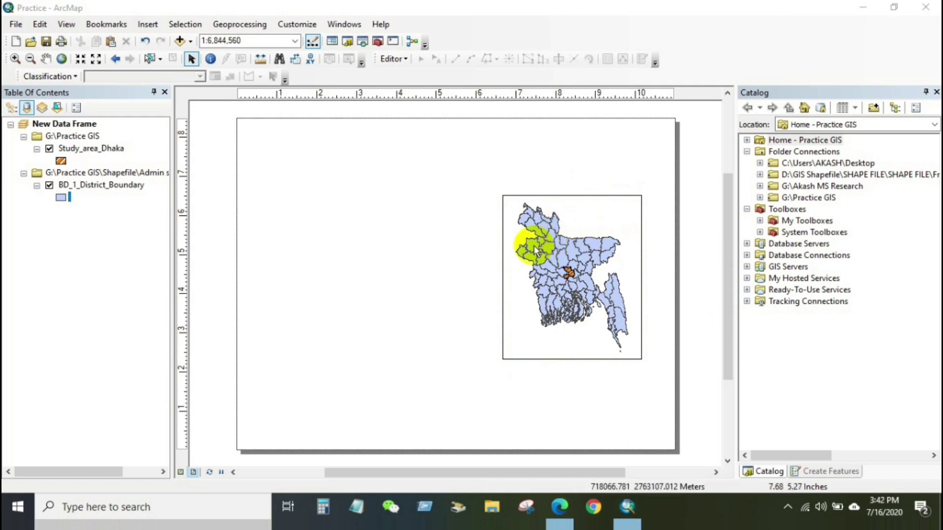
Insert a new data frame and paste a copy of the Study_area_Dhaka layer into it
{"action": "left_click", "coordinate": [148, 25]}
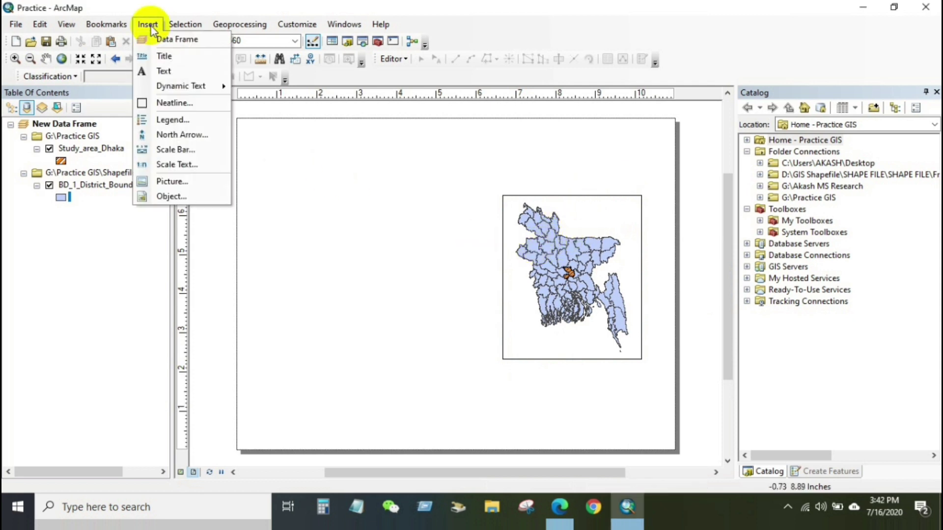
{"action": "left_click", "coordinate": [290, 190]}
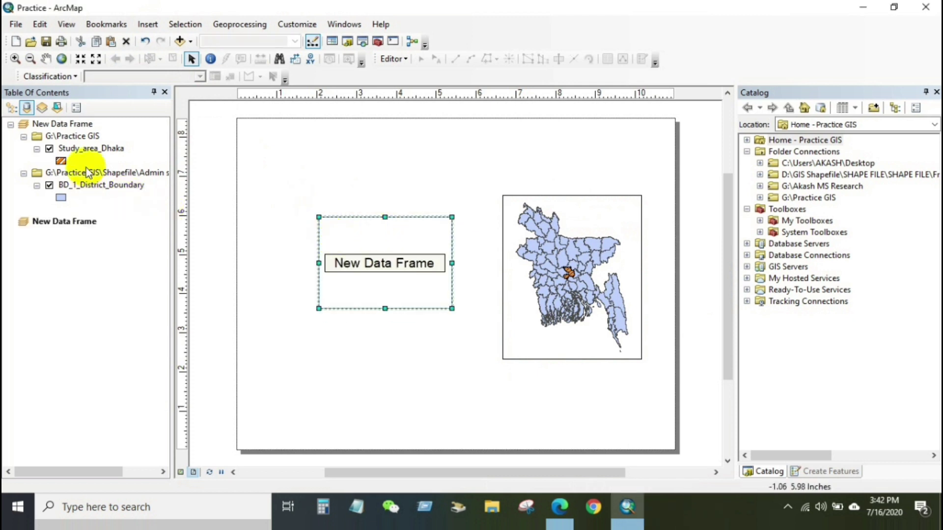
{"action": "left_click", "coordinate": [83, 149]}
{"action": "right_click", "coordinate": [90, 149]}
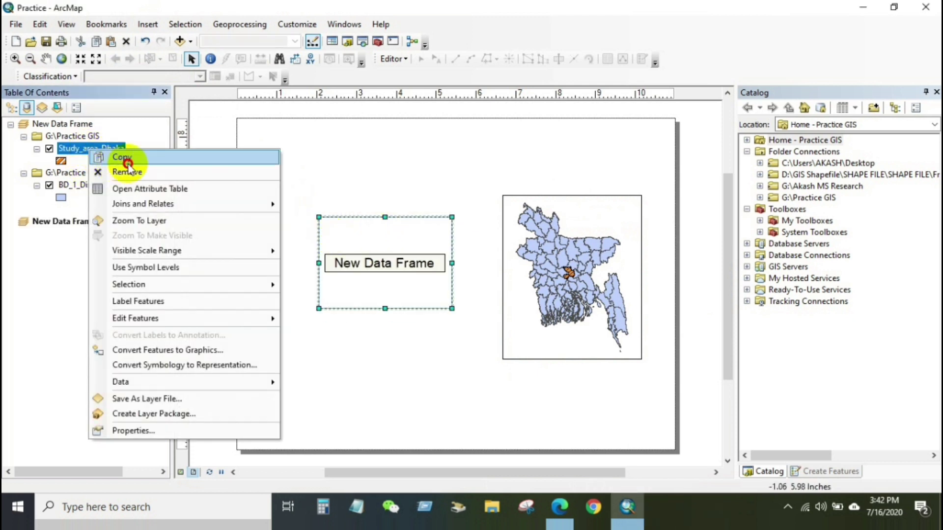
{"action": "left_click", "coordinate": [118, 157]}
{"action": "left_click", "coordinate": [80, 226]}
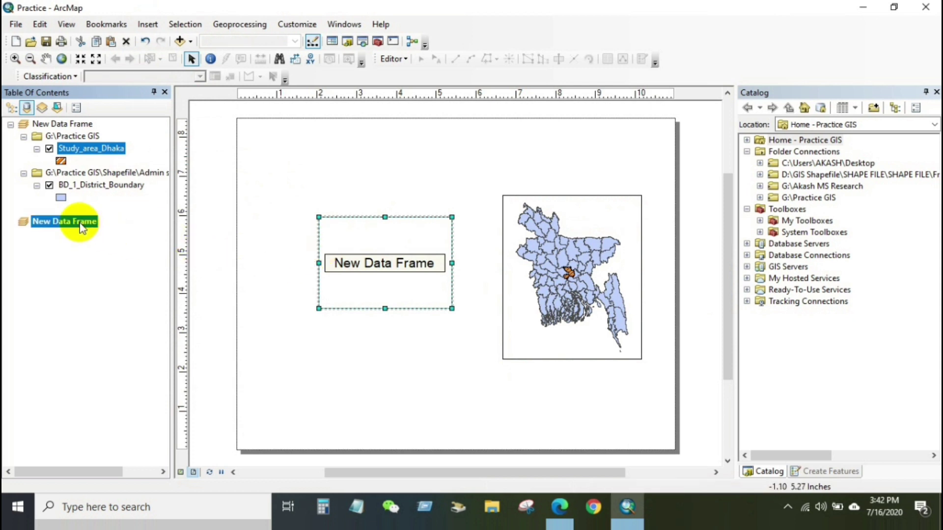
{"action": "right_click", "coordinate": [76, 226]}
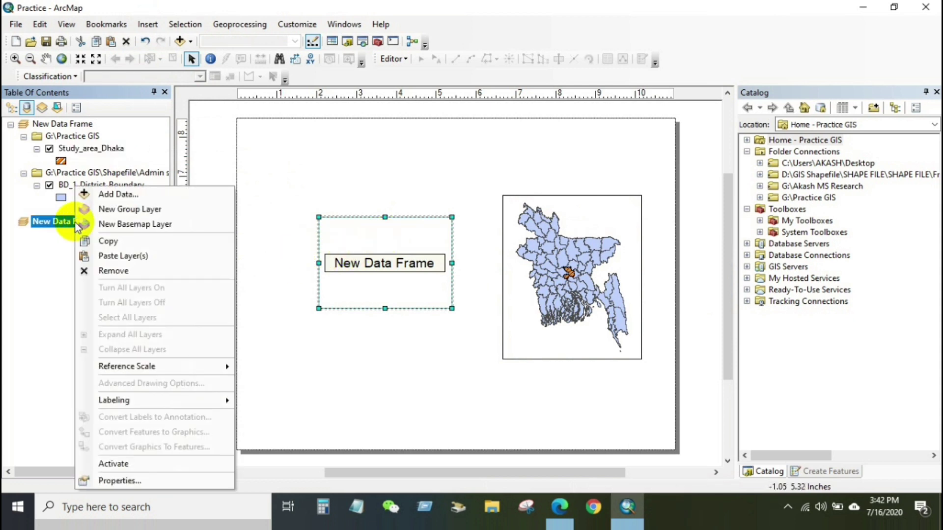
{"action": "left_click", "coordinate": [110, 242]}
{"action": "right_click", "coordinate": [73, 227]}
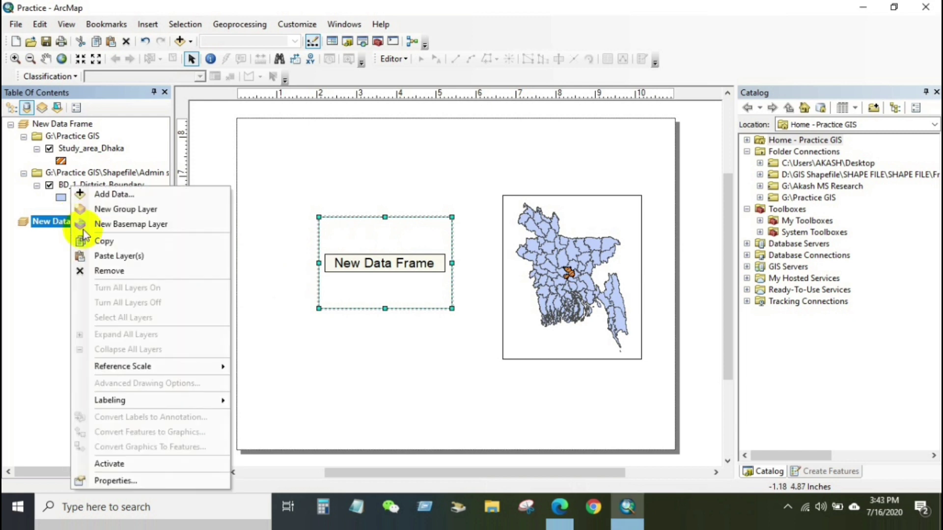
{"action": "left_click", "coordinate": [101, 257]}
Resize the Dhaka frame into a tall left panel and zoom it to full extent (1:405,451)
{"action": "left_click", "coordinate": [349, 260]}
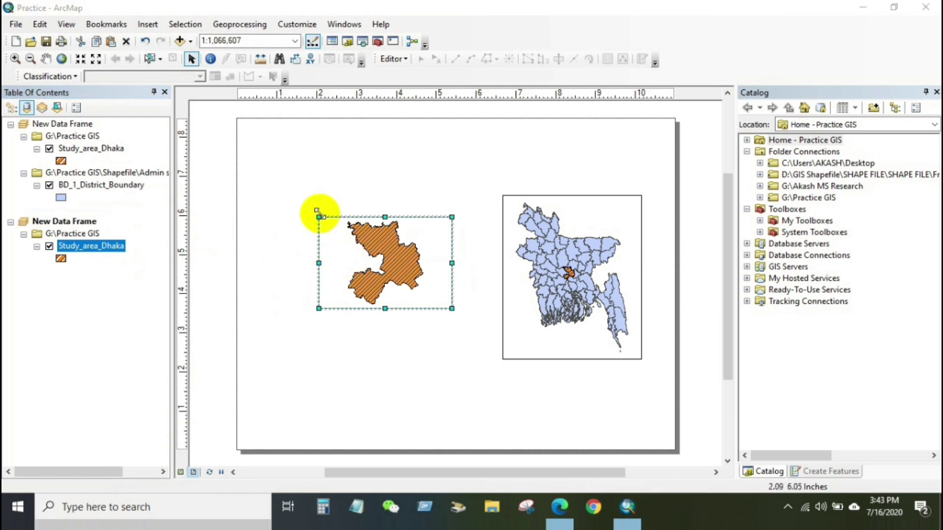
{"action": "left_click_drag", "start_coordinate": [318, 217], "coordinate": [259, 136]}
{"action": "left_click_drag", "start_coordinate": [450, 308], "coordinate": [484, 425]}
{"action": "left_click_drag", "start_coordinate": [259, 281], "coordinate": [249, 280]}
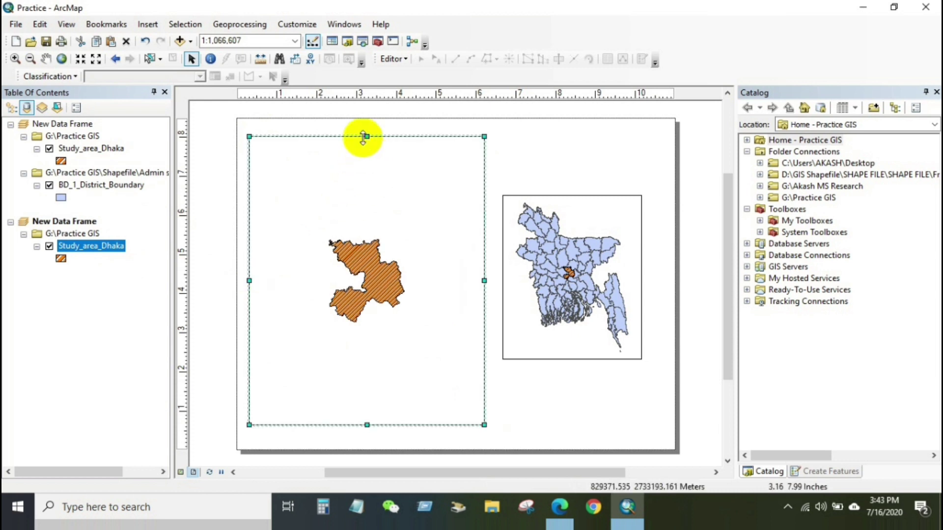
{"action": "left_click_drag", "start_coordinate": [367, 136], "coordinate": [367, 128]}
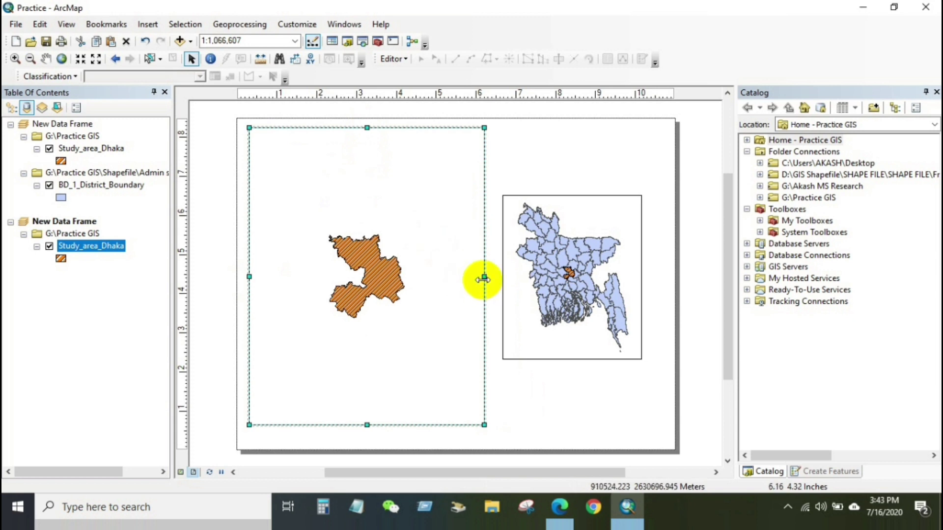
{"action": "left_click_drag", "start_coordinate": [483, 276], "coordinate": [467, 278]}
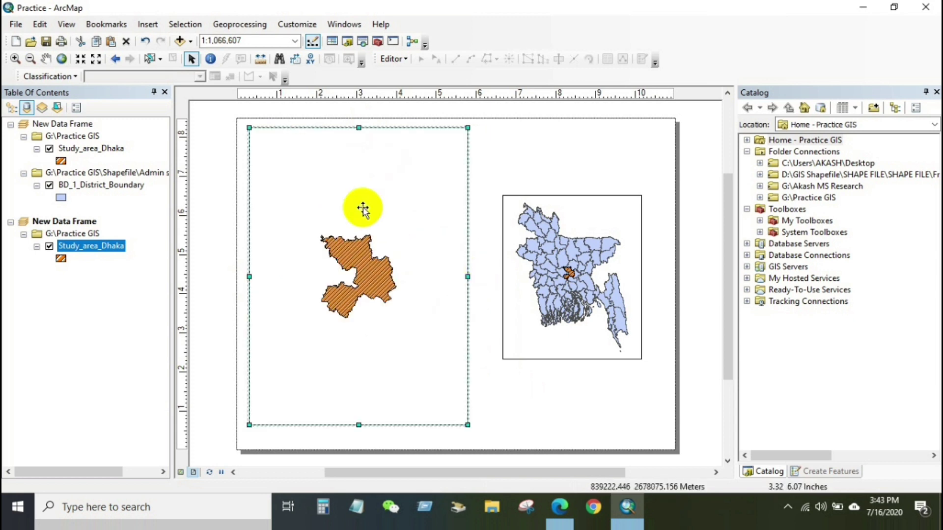
{"action": "right_click", "coordinate": [359, 202]}
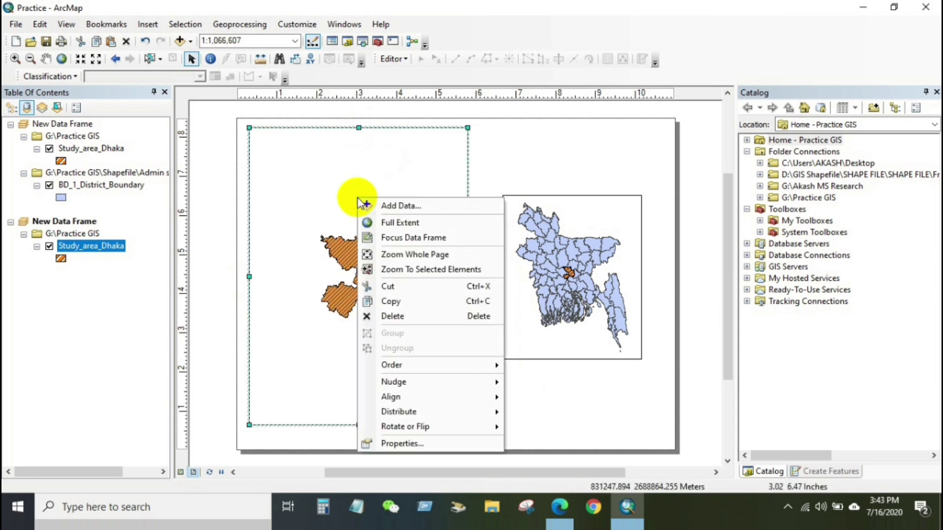
{"action": "left_click", "coordinate": [406, 223]}
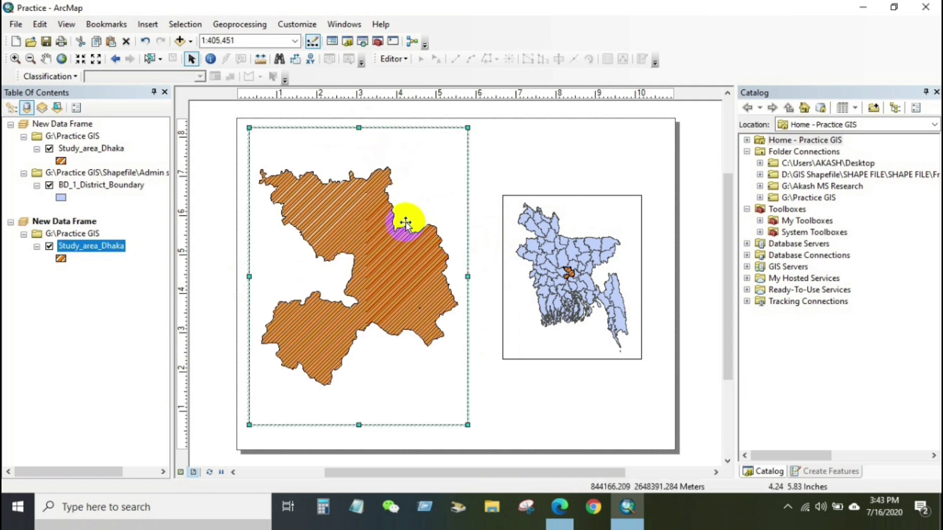
{"action": "left_click", "coordinate": [515, 167]}
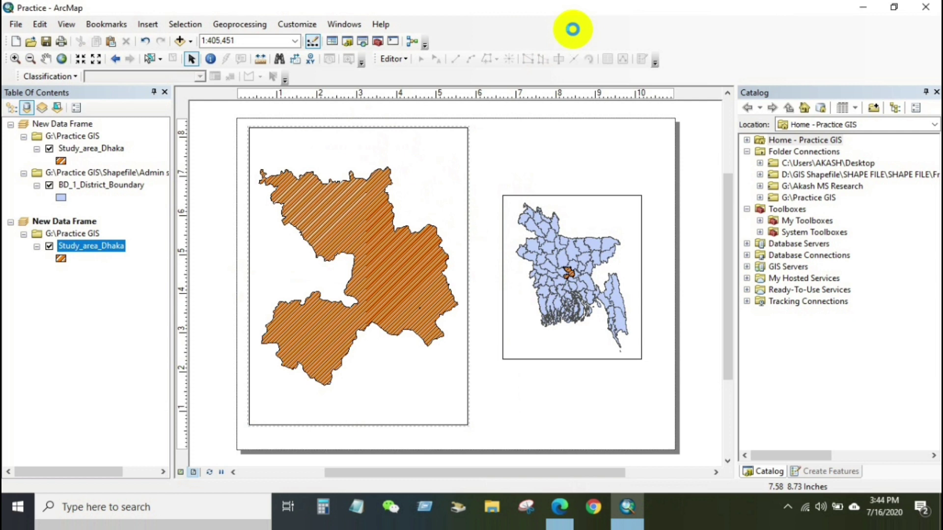
Show the Drawing toolbar and draw a rectangle around Dhaka on the inset Bangladesh map
{"action": "right_click", "coordinate": [542, 33]}
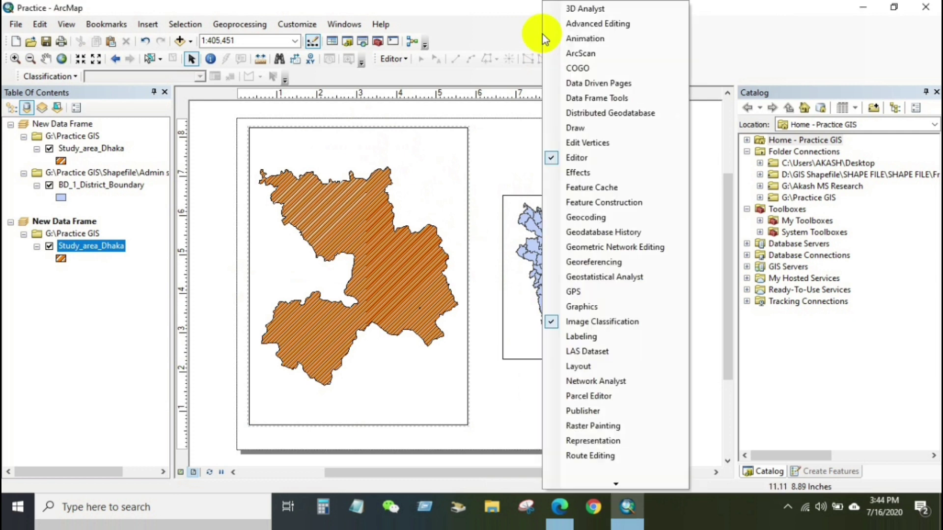
{"action": "left_click", "coordinate": [574, 127]}
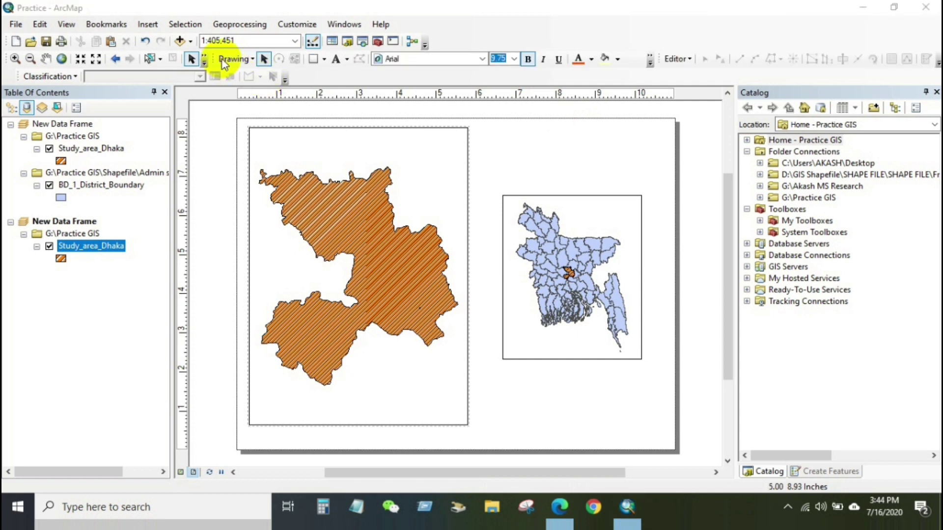
{"action": "left_click", "coordinate": [264, 62]}
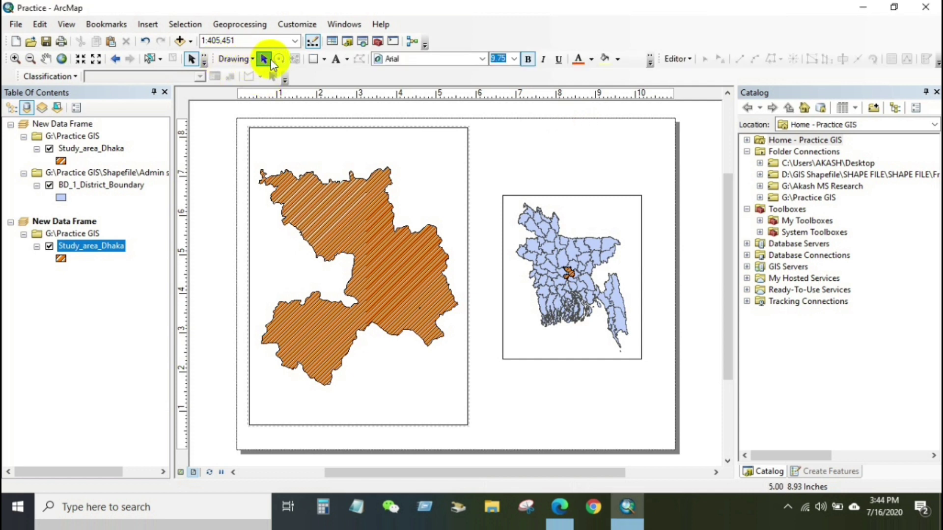
{"action": "left_click", "coordinate": [324, 58]}
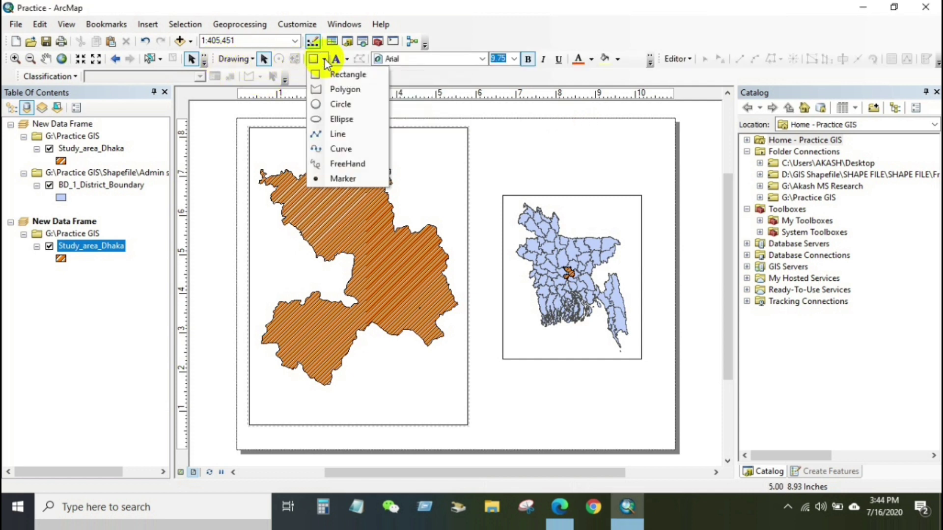
{"action": "left_click", "coordinate": [342, 77]}
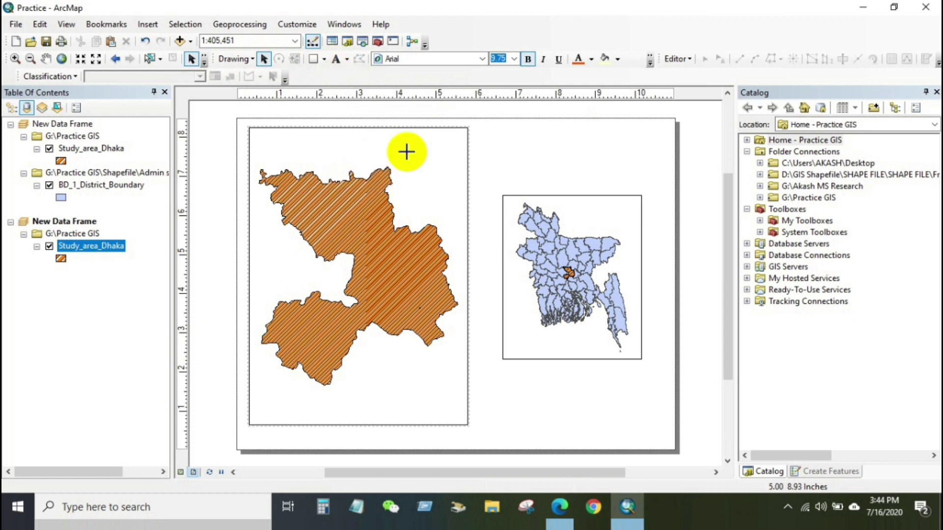
{"action": "left_click_drag", "start_coordinate": [556, 264], "coordinate": [578, 282]}
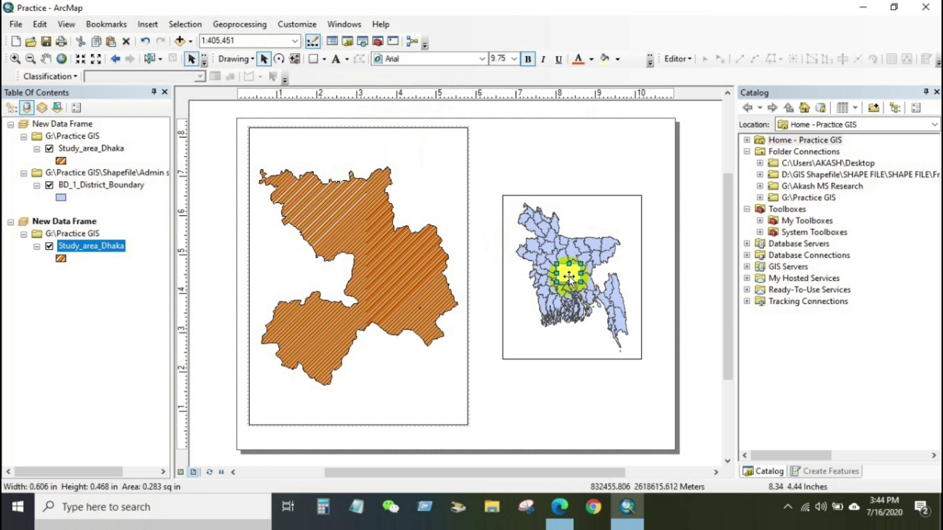
Remove the rectangle's fill colour so only its outline marks Dhaka
{"action": "left_click", "coordinate": [620, 60]}
{"action": "left_click", "coordinate": [652, 77]}
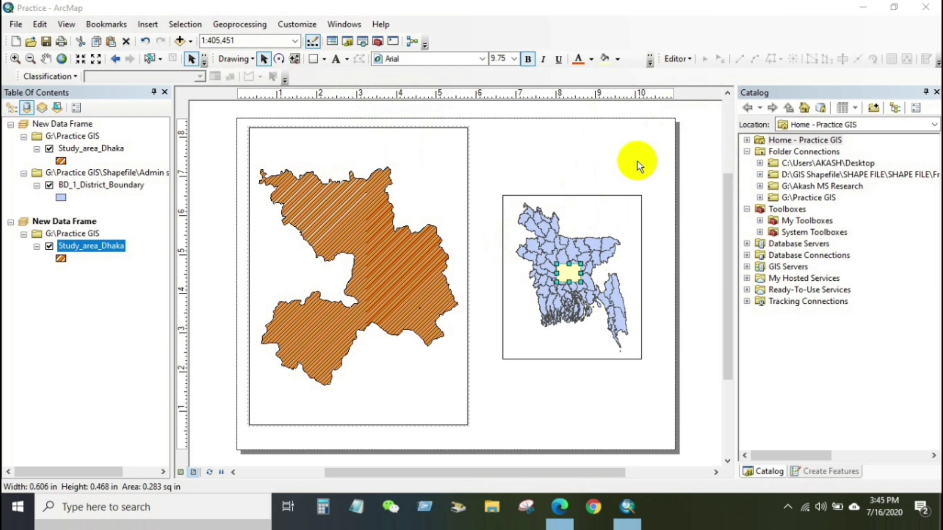
{"action": "left_click", "coordinate": [600, 231]}
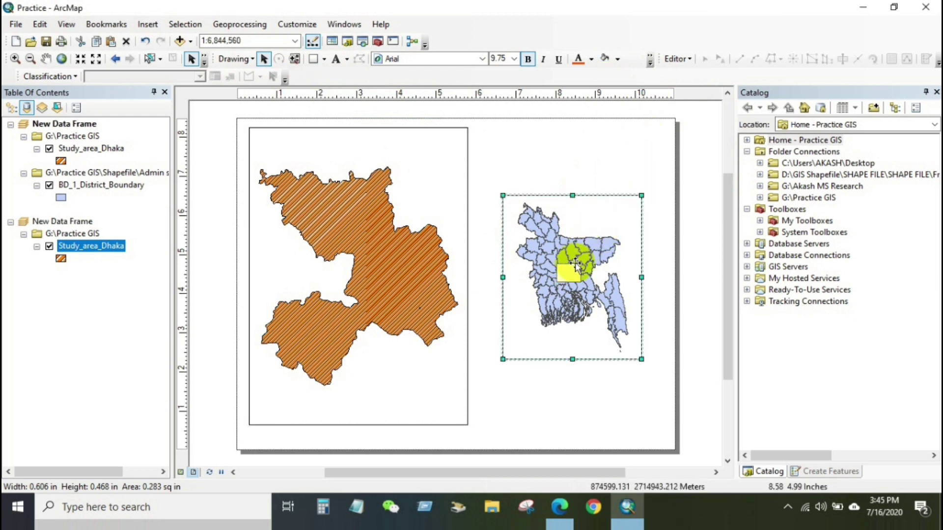
{"action": "left_click", "coordinate": [572, 268]}
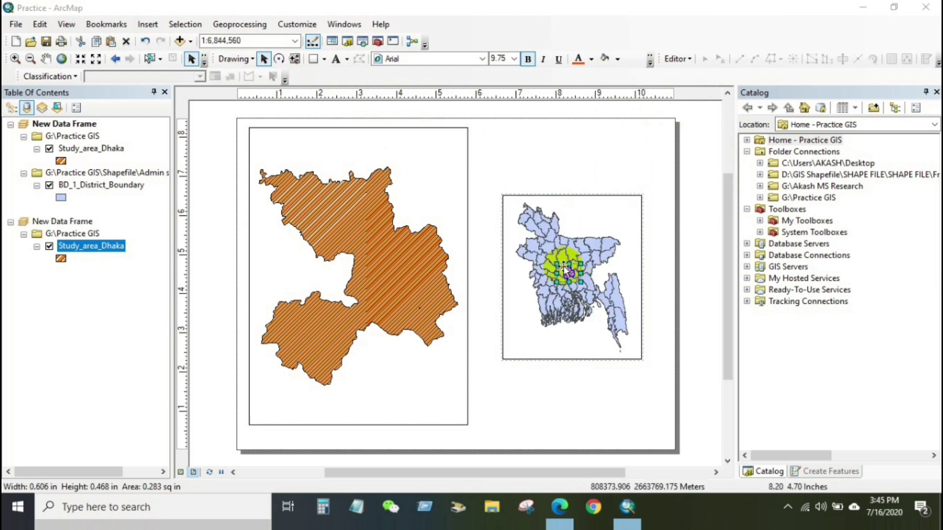
{"action": "left_click", "coordinate": [618, 60]}
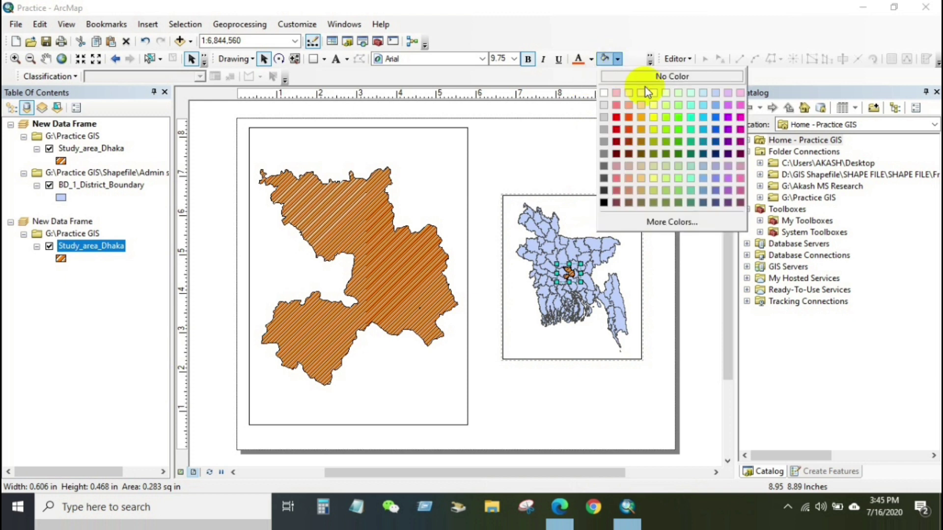
{"action": "left_click", "coordinate": [571, 162]}
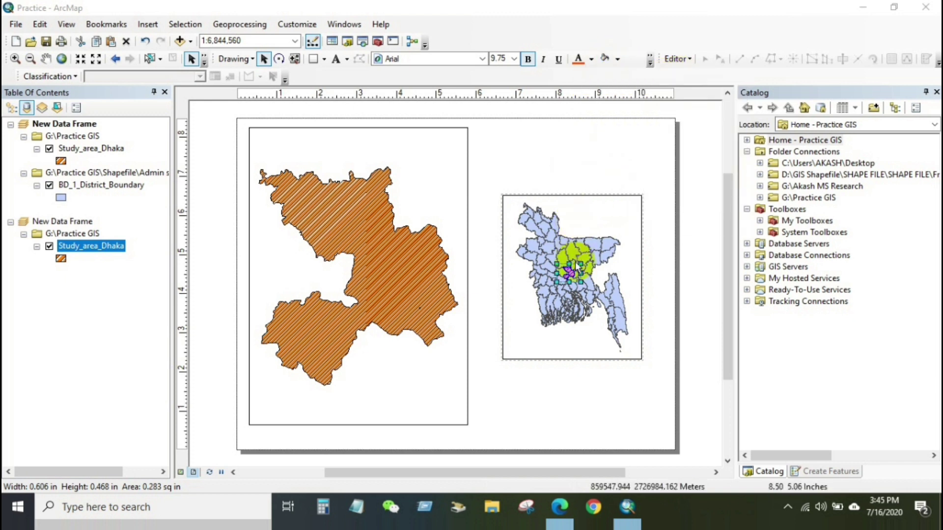
{"action": "left_click", "coordinate": [592, 59]}
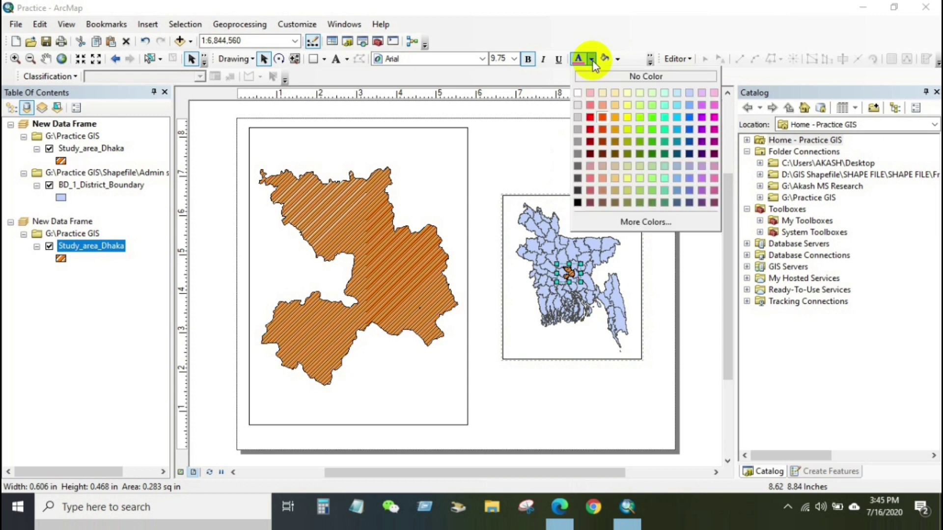
{"action": "left_click", "coordinate": [570, 268]}
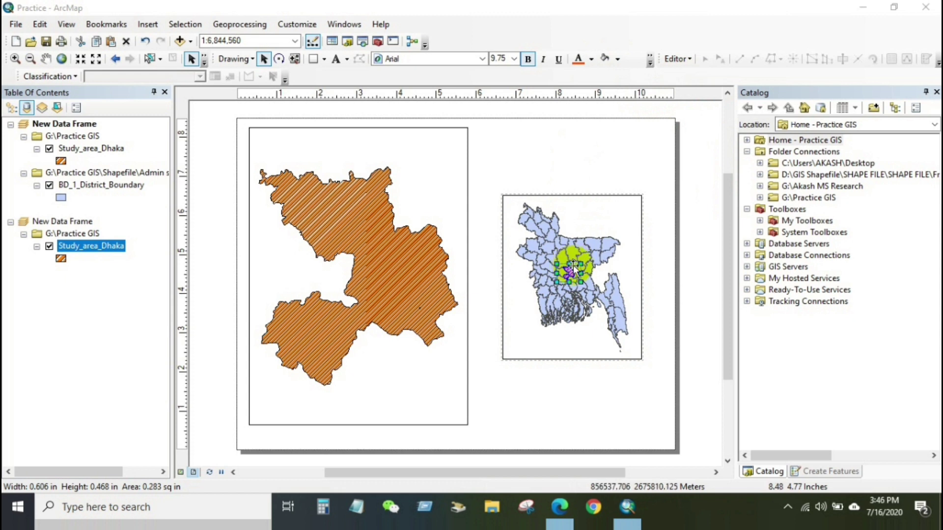
In the marker's Properties, set the outline to Seville Orange with width 2
{"action": "right_click", "coordinate": [575, 267]}
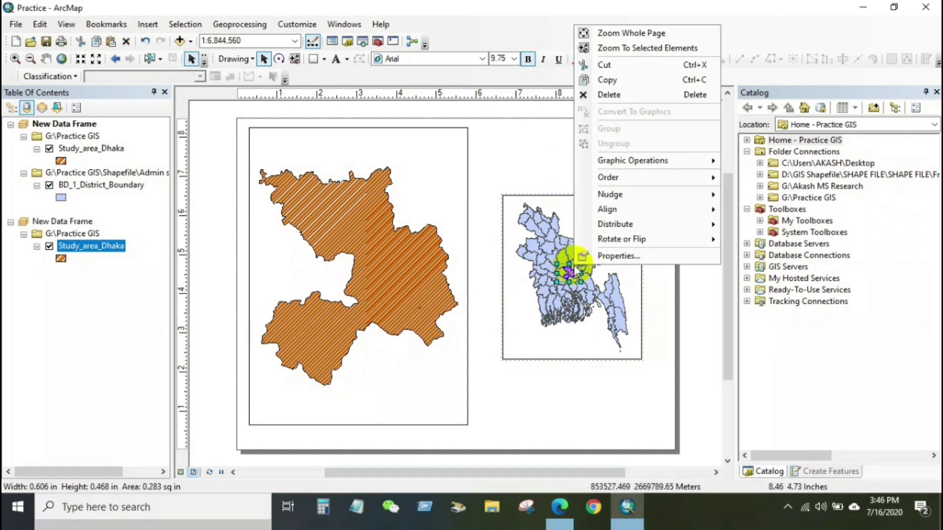
{"action": "left_click", "coordinate": [602, 255]}
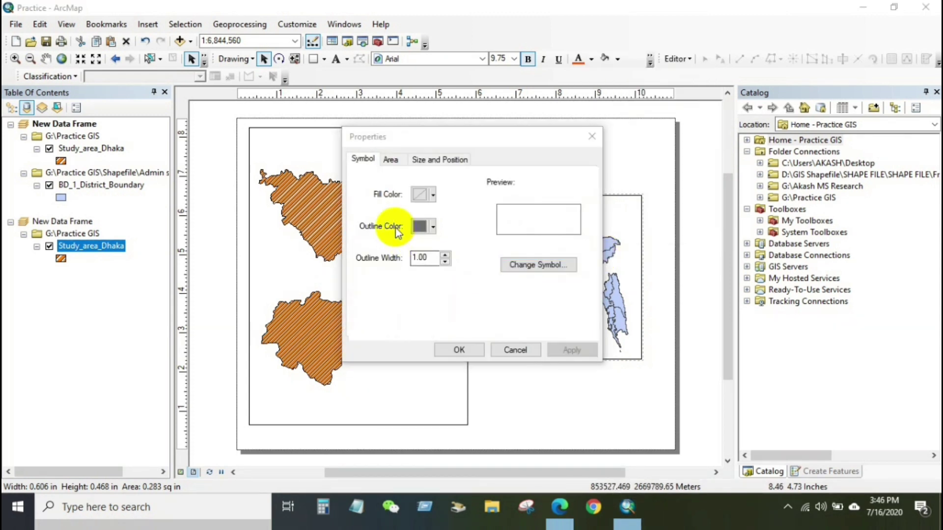
{"action": "left_click", "coordinate": [433, 226]}
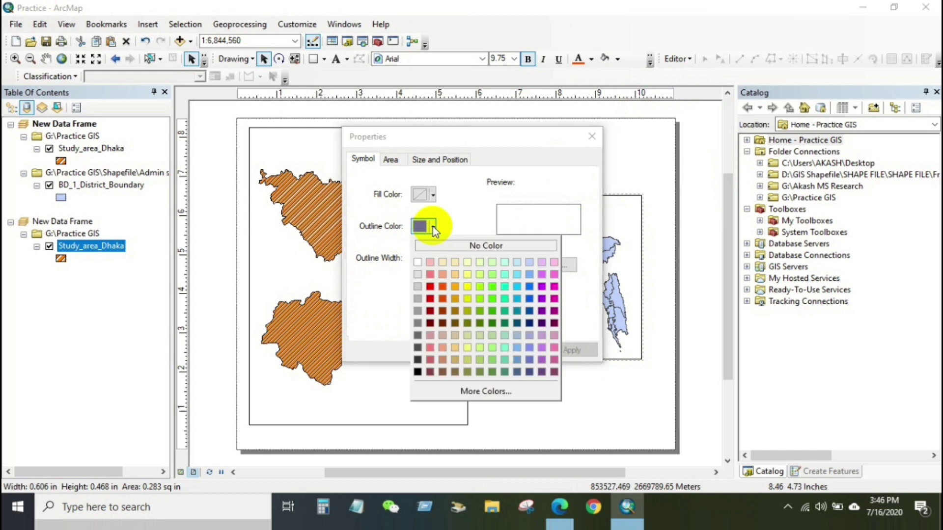
{"action": "left_click", "coordinate": [456, 299]}
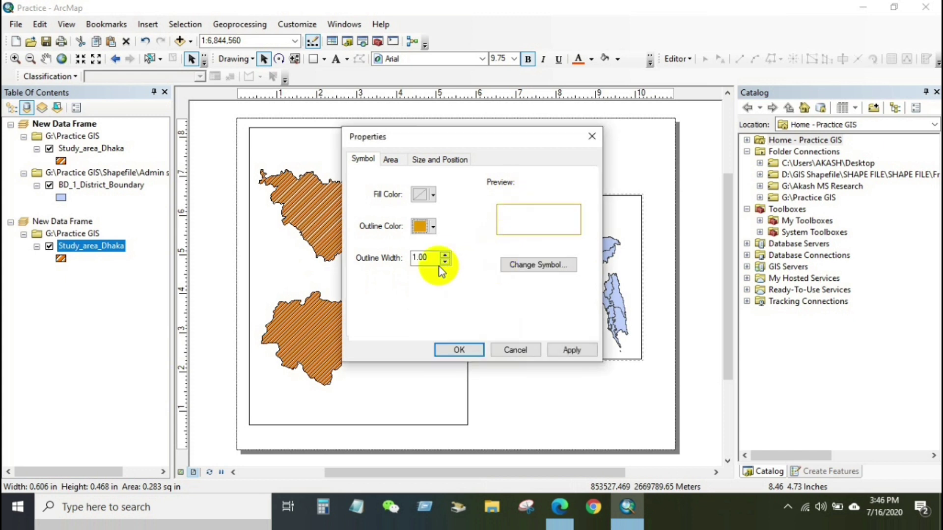
{"action": "double_click", "coordinate": [427, 259]}
{"action": "type", "text": "2"}
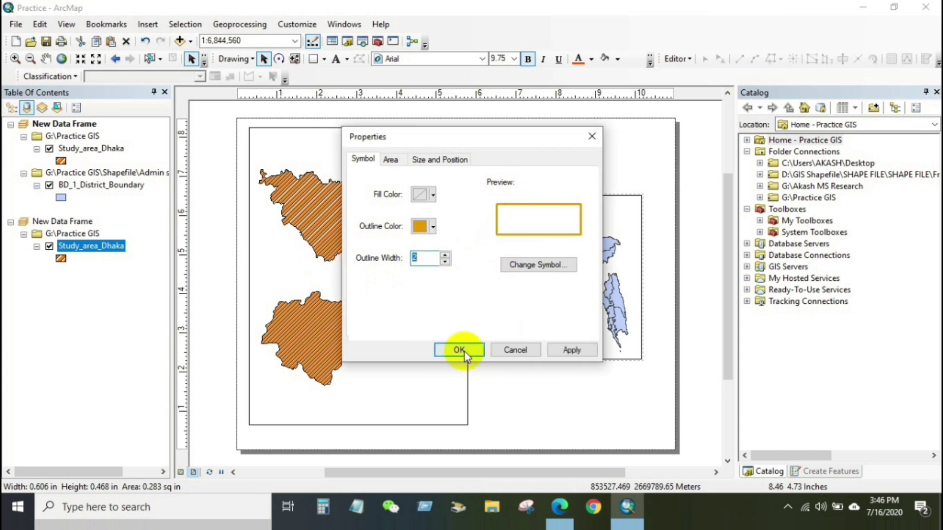
{"action": "left_click", "coordinate": [464, 351]}
{"action": "left_click", "coordinate": [599, 182]}
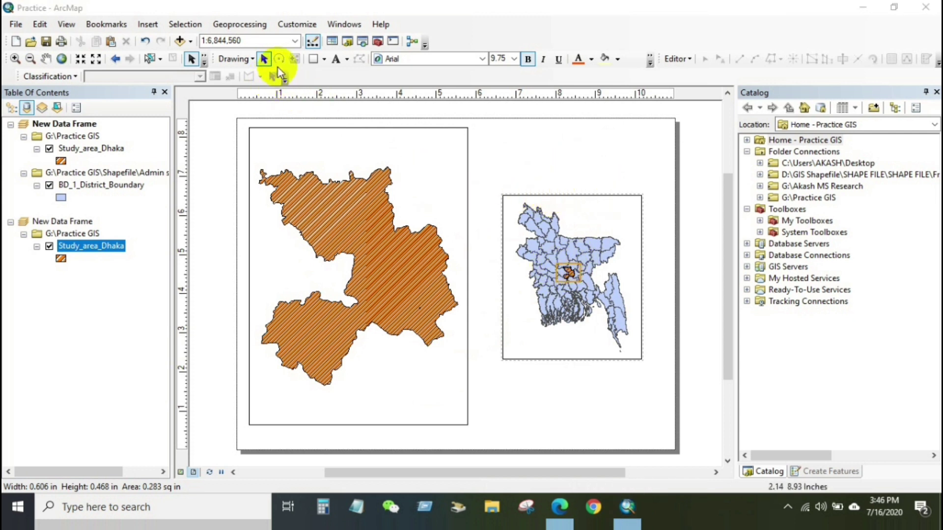
Draw two straight lines linking the Dhaka frame's top-right and bottom-right corners to the inset marker
{"action": "left_click", "coordinate": [325, 59]}
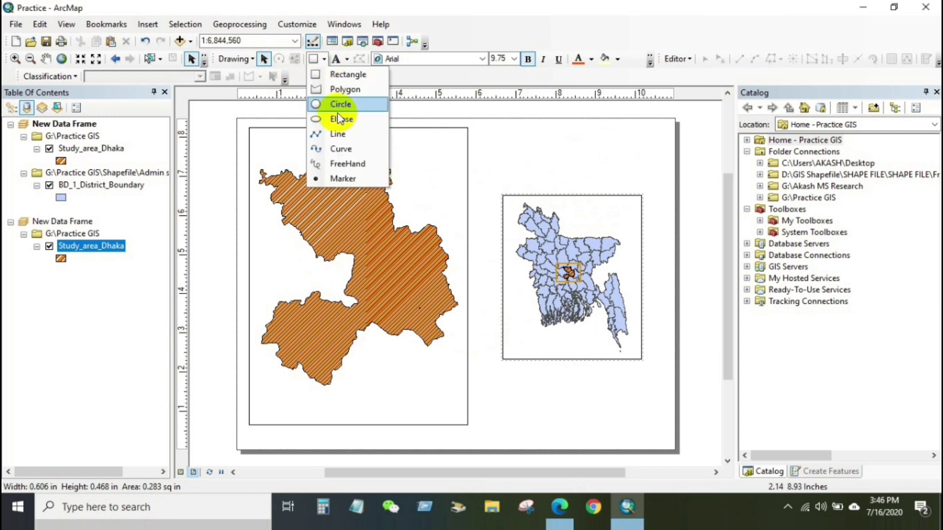
{"action": "left_click", "coordinate": [337, 134]}
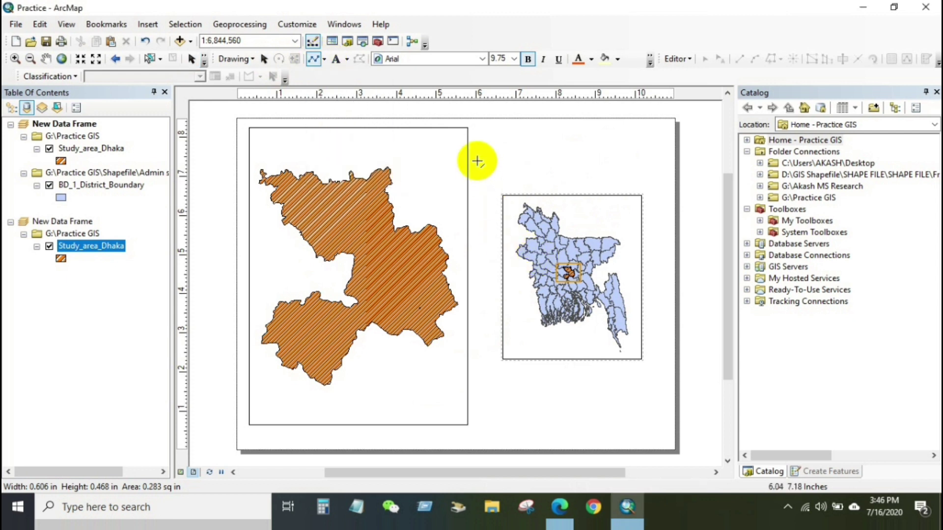
{"action": "left_click", "coordinate": [568, 272]}
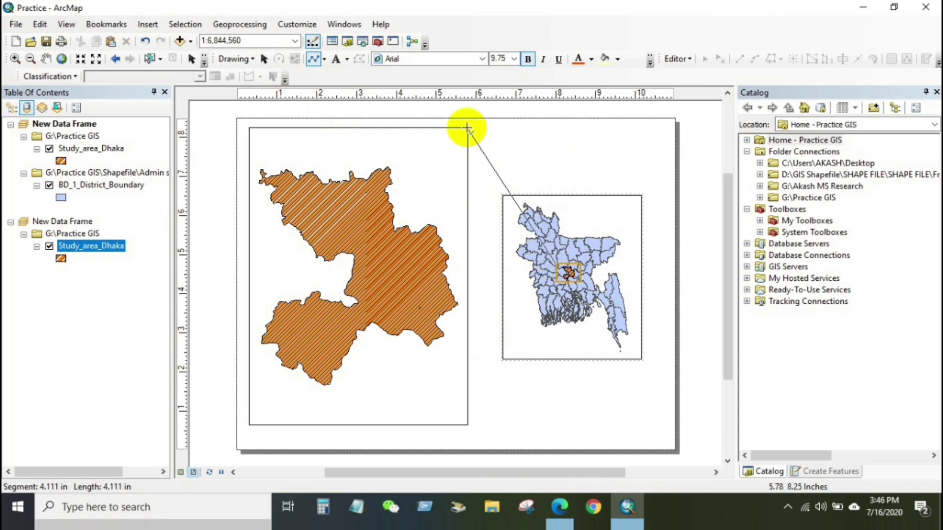
{"action": "double_click", "coordinate": [467, 128]}
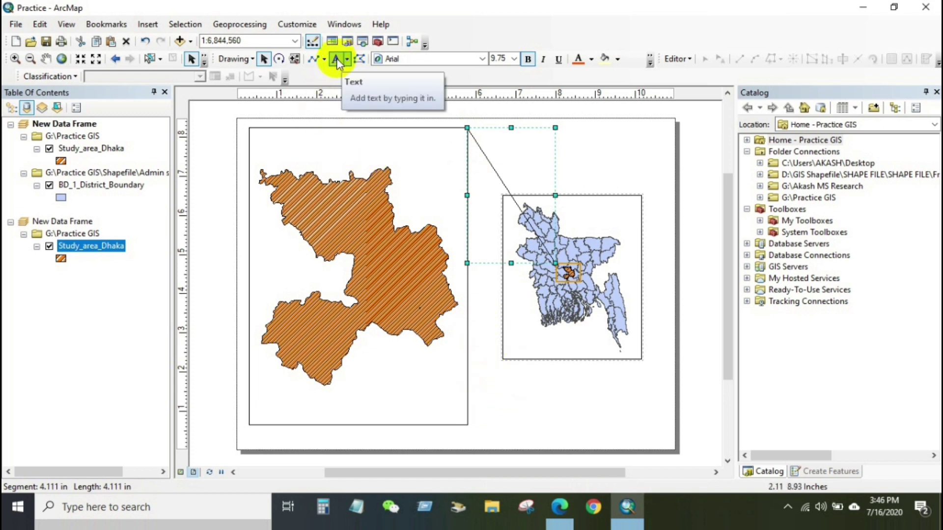
{"action": "left_click", "coordinate": [324, 58]}
{"action": "left_click", "coordinate": [339, 137]}
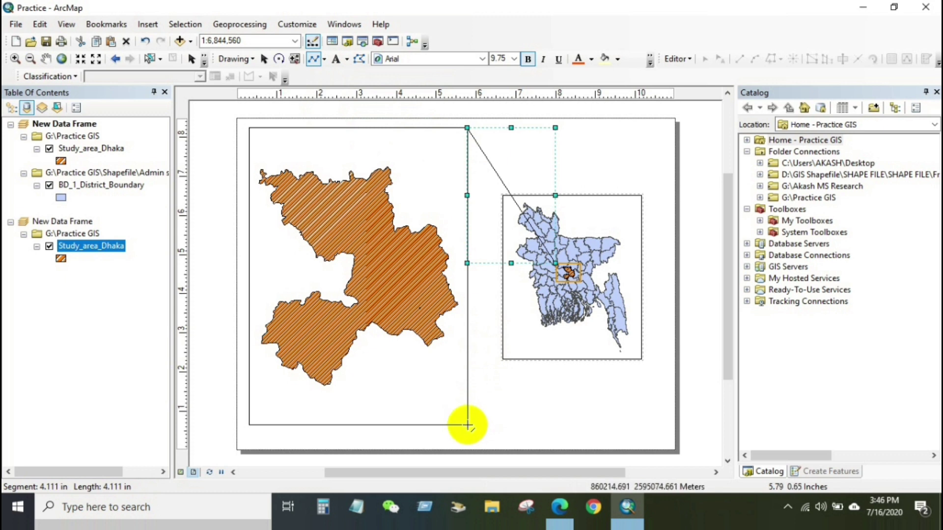
{"action": "mouse_move", "coordinate": [468, 425]}
{"action": "left_mouse_down"}
{"action": "mouse_move", "coordinate": [486, 422]}
{"action": "mouse_move", "coordinate": [508, 347]}
{"action": "mouse_move", "coordinate": [556, 281]}
{"action": "left_mouse_up"}
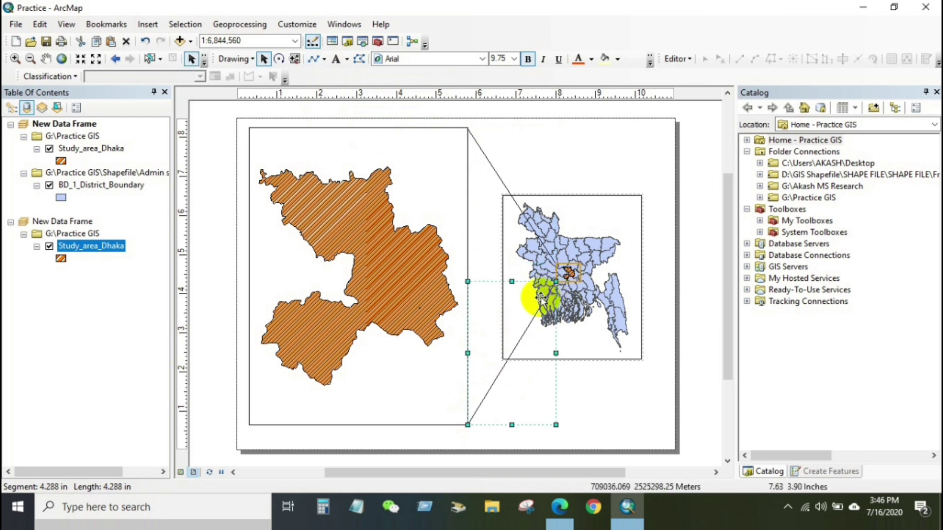
{"action": "left_click", "coordinate": [571, 186]}
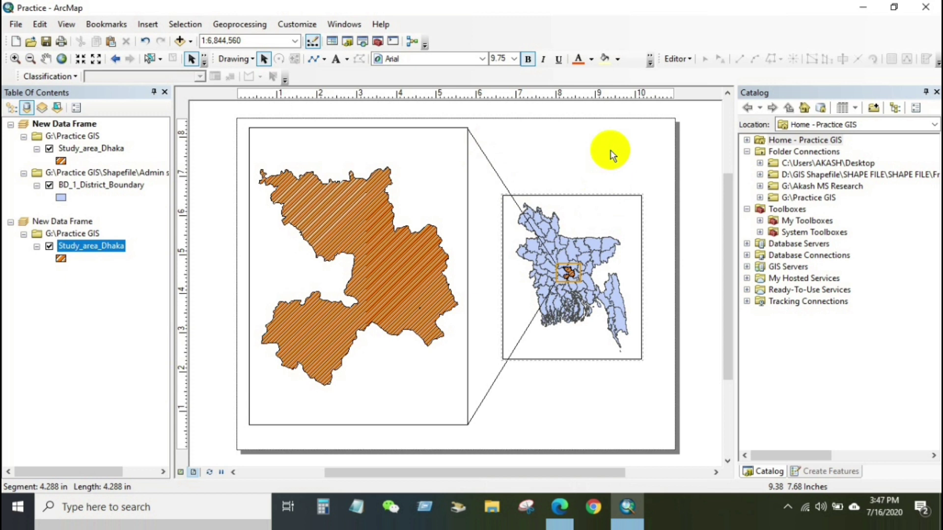
Insert a title, move it over the inset map, and change its text to Bangladesh
{"action": "left_click", "coordinate": [148, 25]}
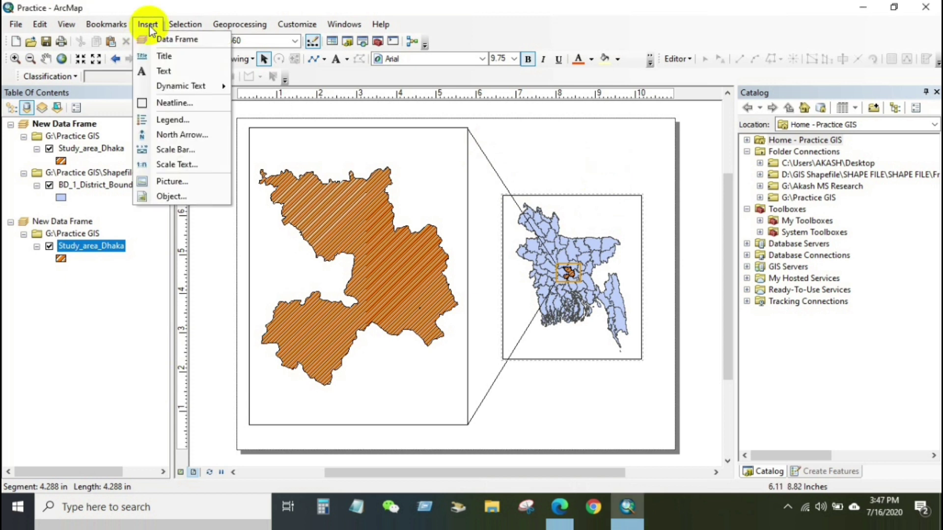
{"action": "left_click", "coordinate": [163, 56]}
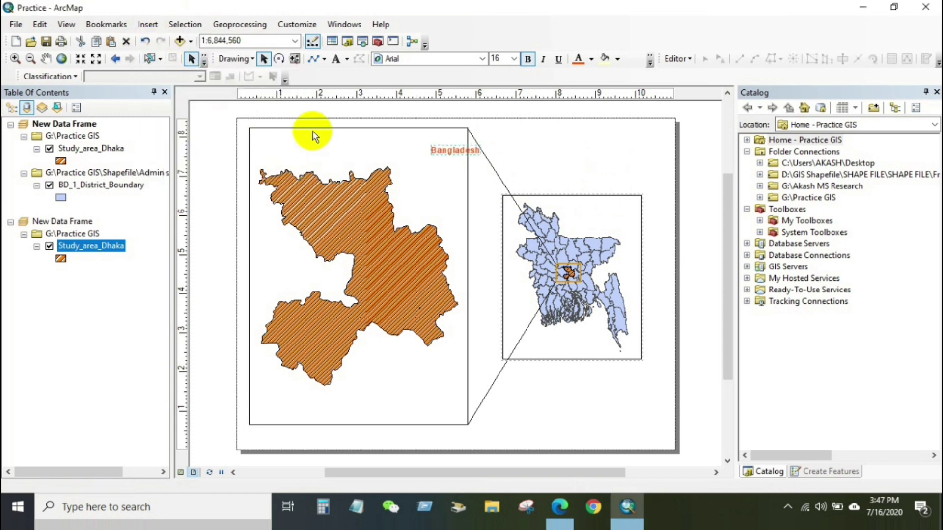
{"action": "left_click_drag", "start_coordinate": [435, 149], "coordinate": [598, 212]}
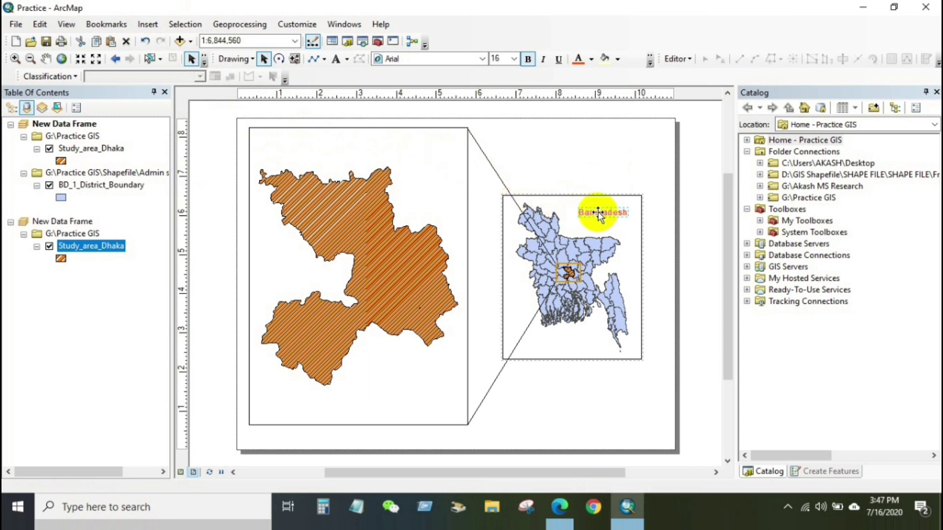
{"action": "double_click", "coordinate": [598, 213]}
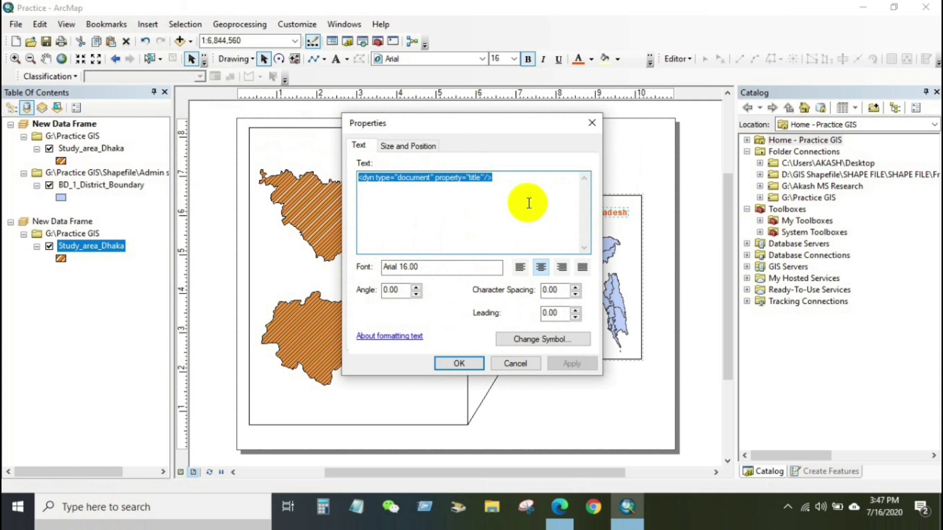
{"action": "left_click_drag", "start_coordinate": [512, 184], "coordinate": [352, 182]}
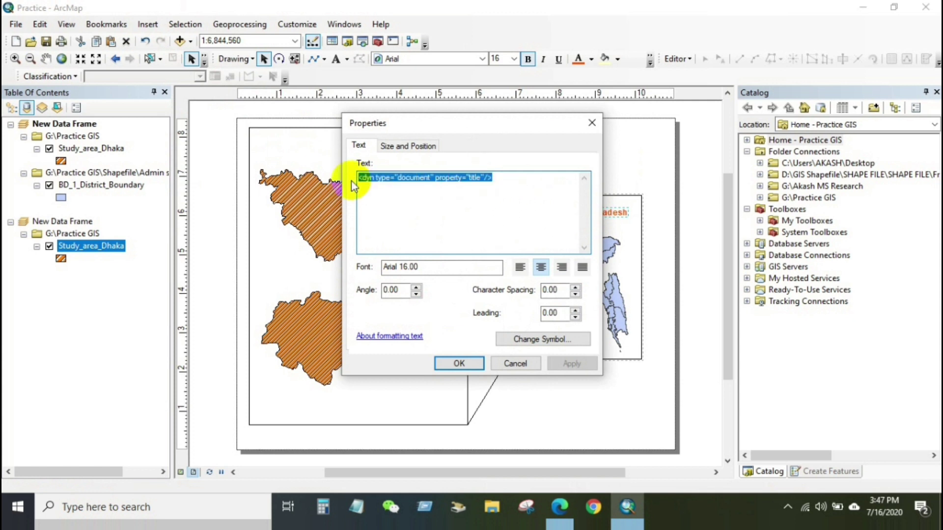
{"action": "type", "text": "Bangla"}
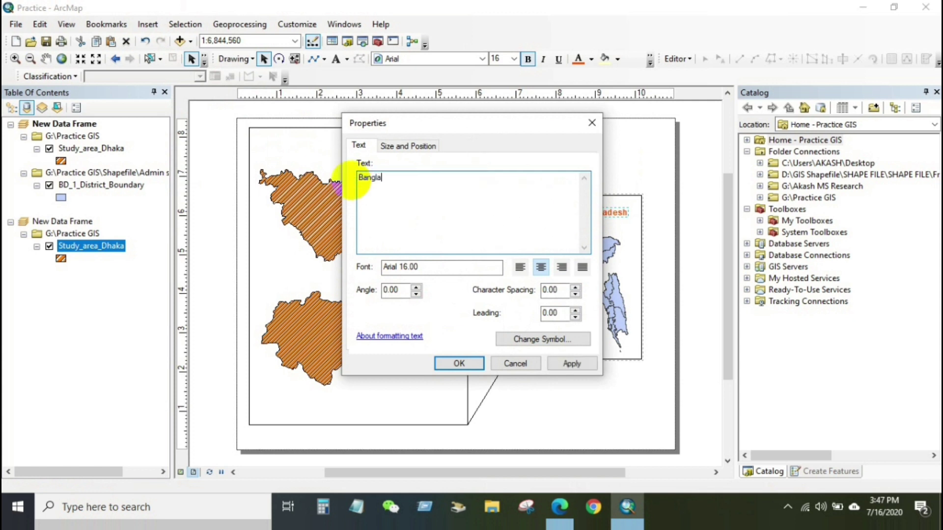
{"action": "type", "text": "desh"}
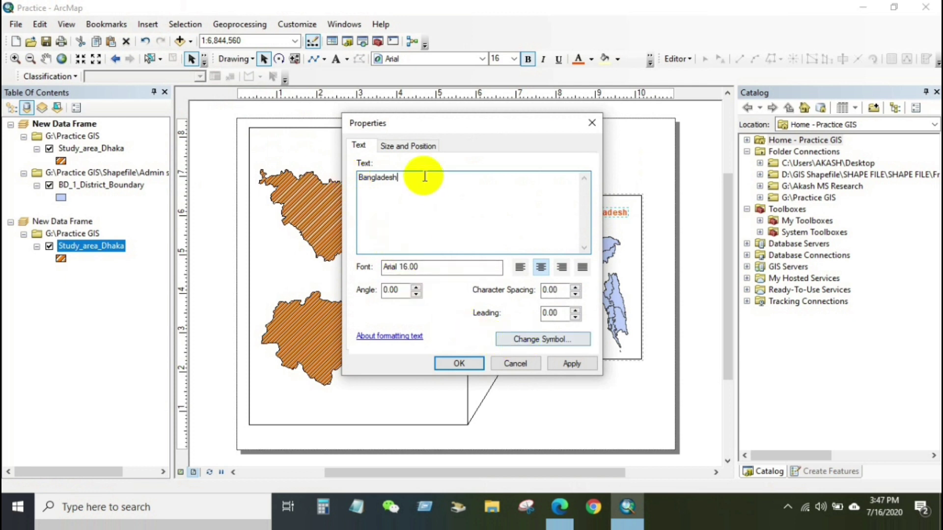
{"action": "left_click", "coordinate": [415, 147]}
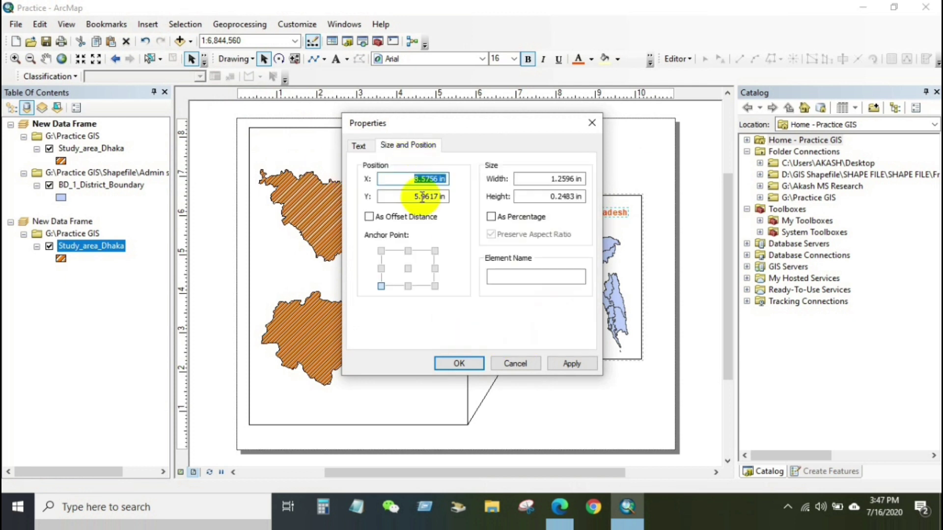
{"action": "left_click", "coordinate": [366, 147]}
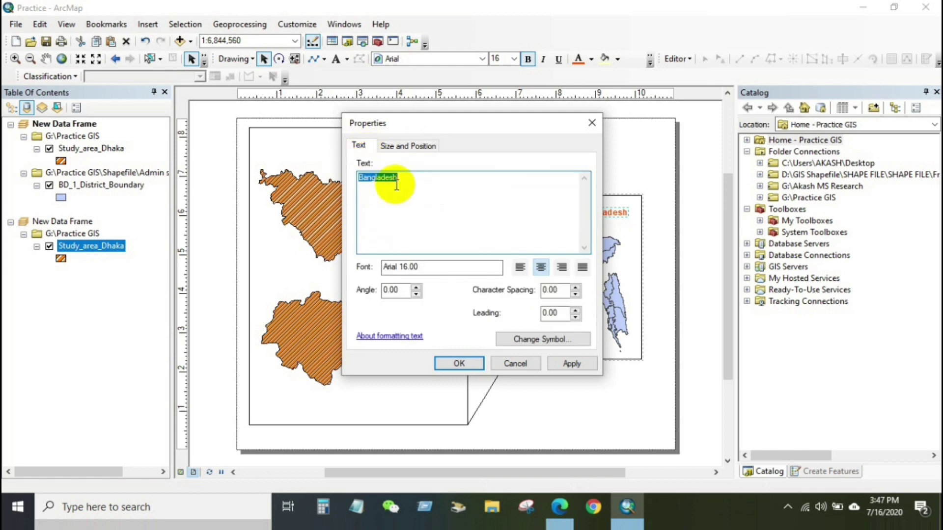
Make the Bangladesh title text black at size 18
{"action": "left_click", "coordinate": [534, 339]}
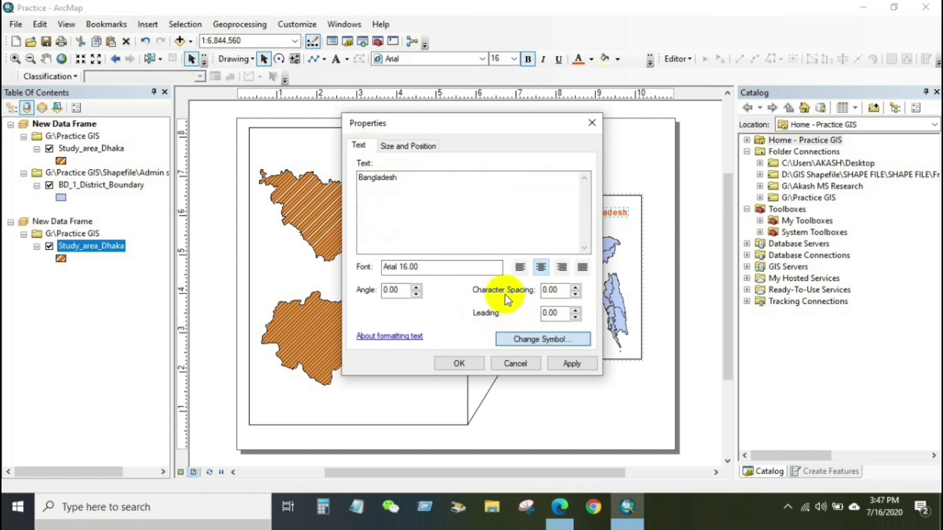
{"action": "left_click", "coordinate": [519, 339]}
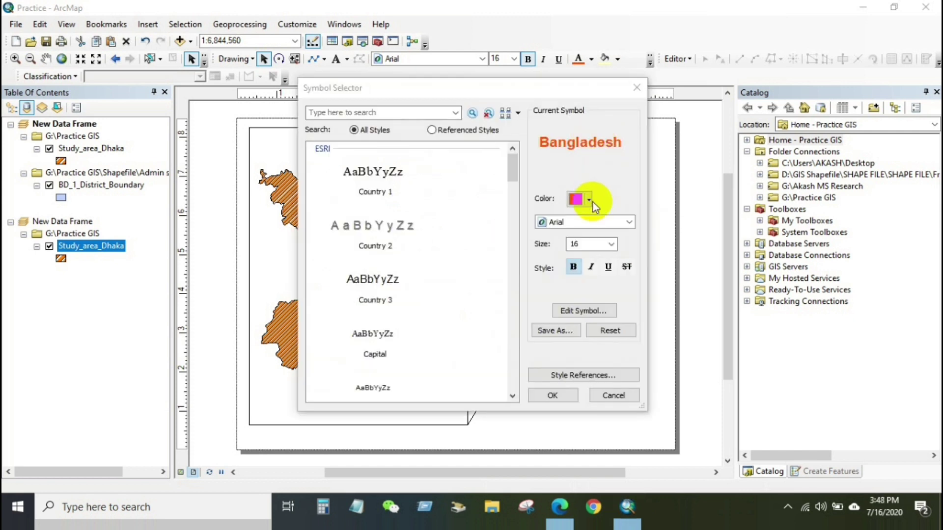
{"action": "left_click", "coordinate": [591, 203]}
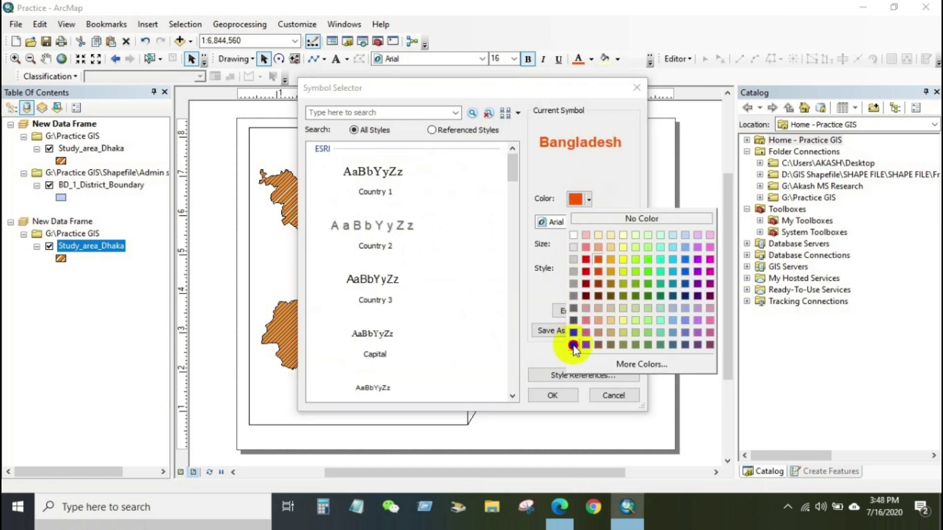
{"action": "left_click", "coordinate": [579, 347]}
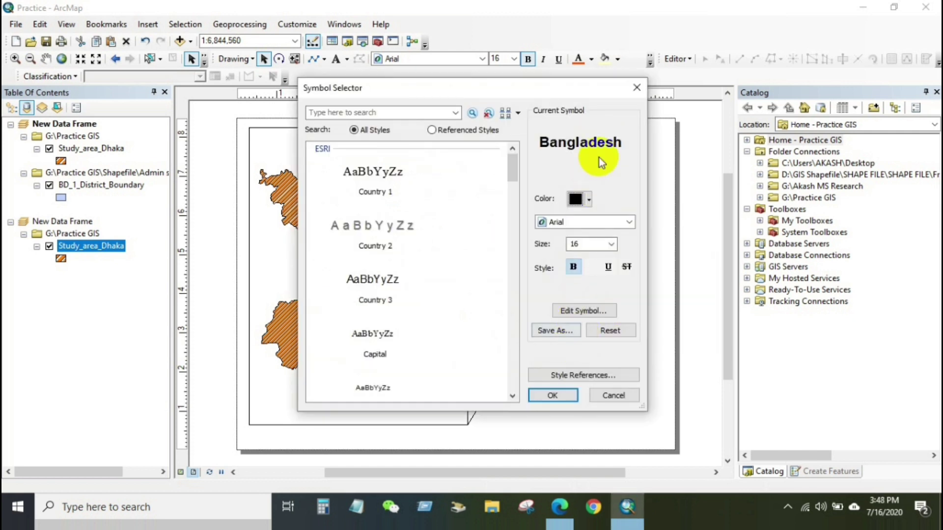
{"action": "left_click", "coordinate": [612, 245]}
{"action": "left_click", "coordinate": [589, 266]}
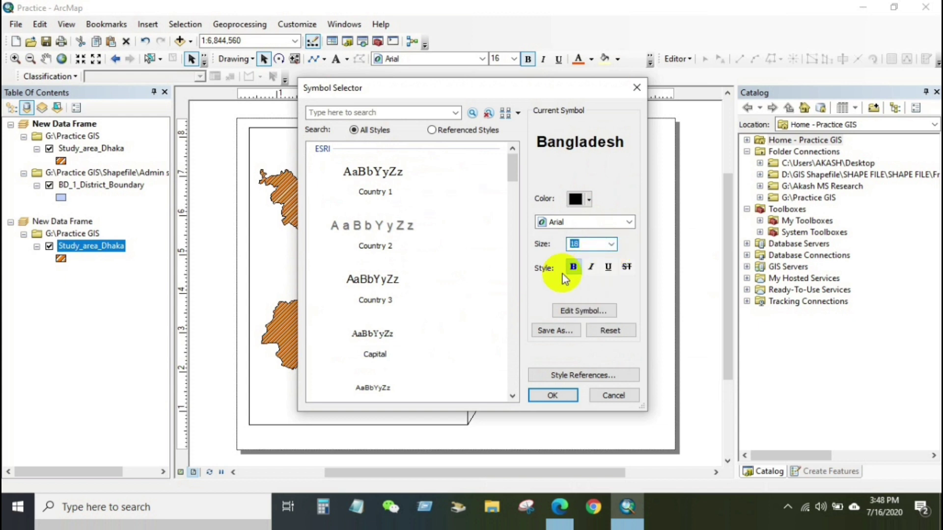
{"action": "left_click", "coordinate": [551, 395]}
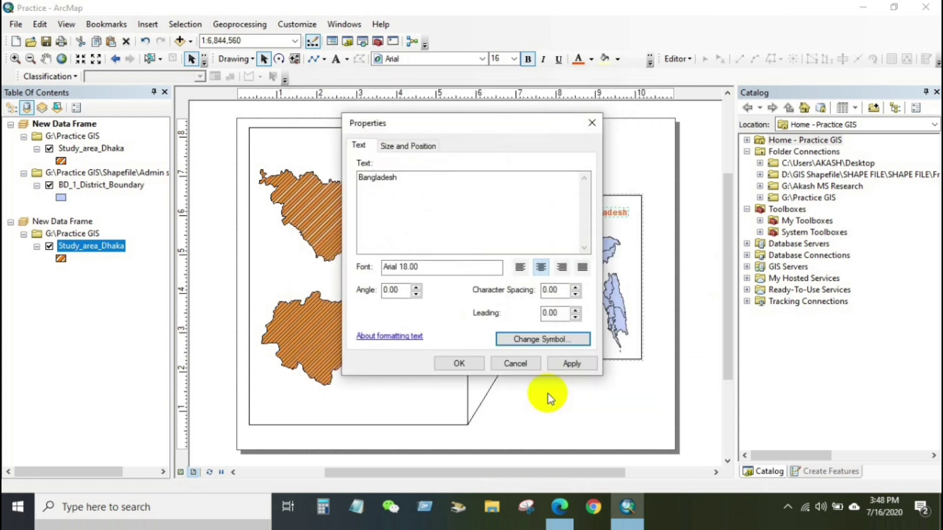
{"action": "left_click", "coordinate": [460, 364]}
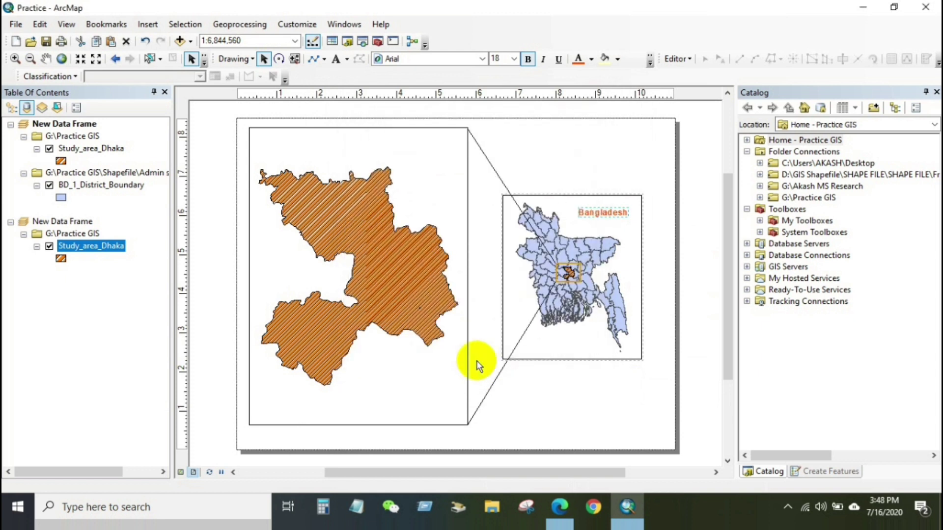
Nudge the Bangladesh label into the inset's top-right corner and deselect it
{"action": "left_click_drag", "start_coordinate": [612, 227], "coordinate": [602, 206]}
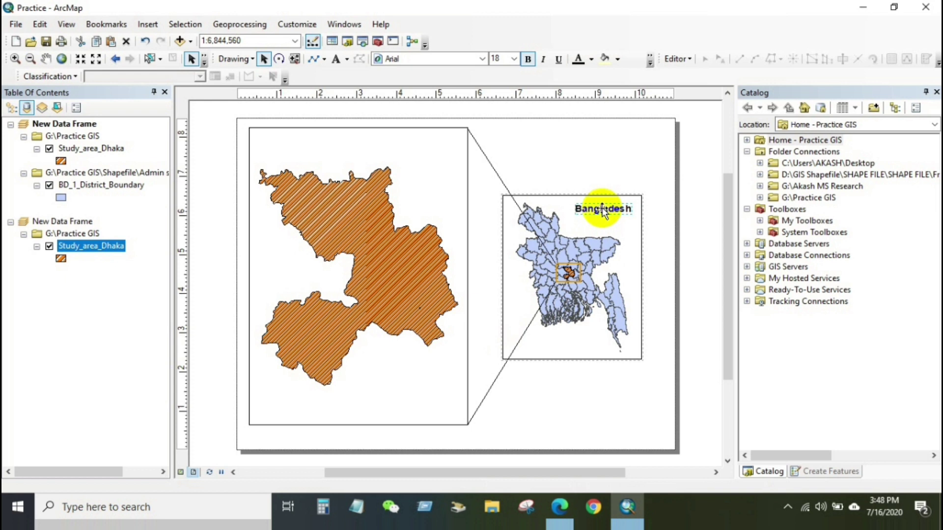
{"action": "left_click", "coordinate": [604, 206]}
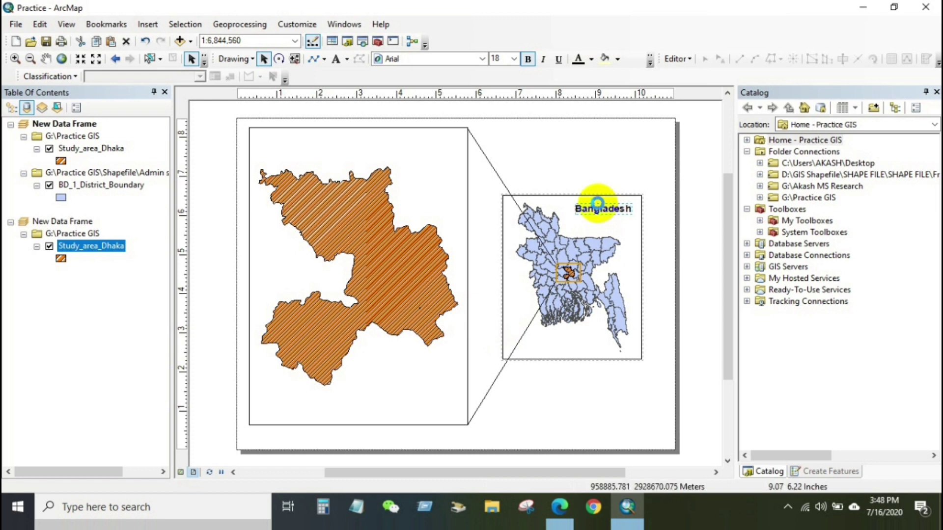
{"action": "left_click", "coordinate": [600, 170]}
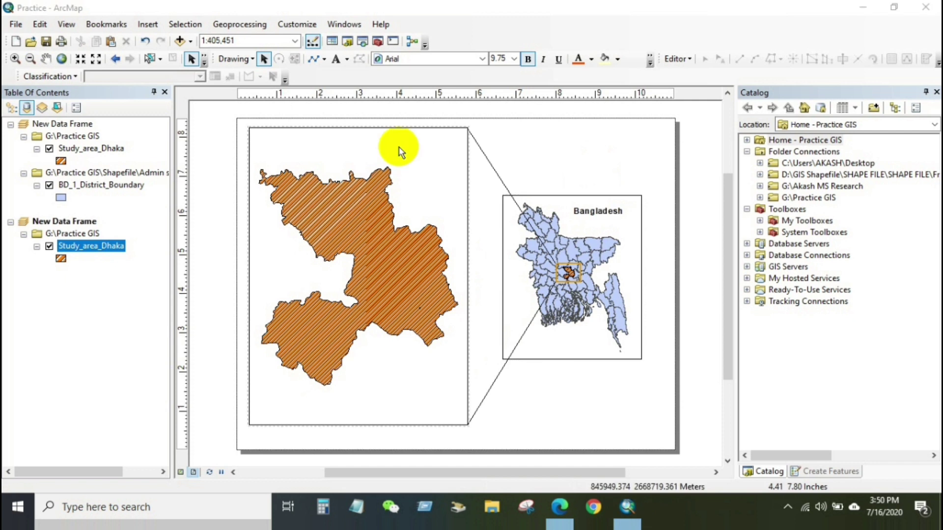
Insert a title on the main study-area frame and enter the text Study Area
{"action": "left_click", "coordinate": [398, 147]}
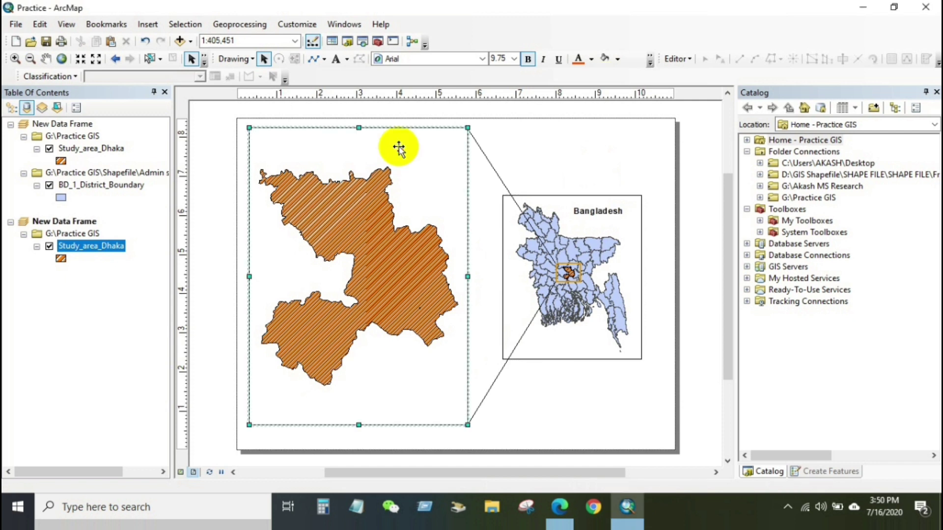
{"action": "left_click", "coordinate": [147, 24]}
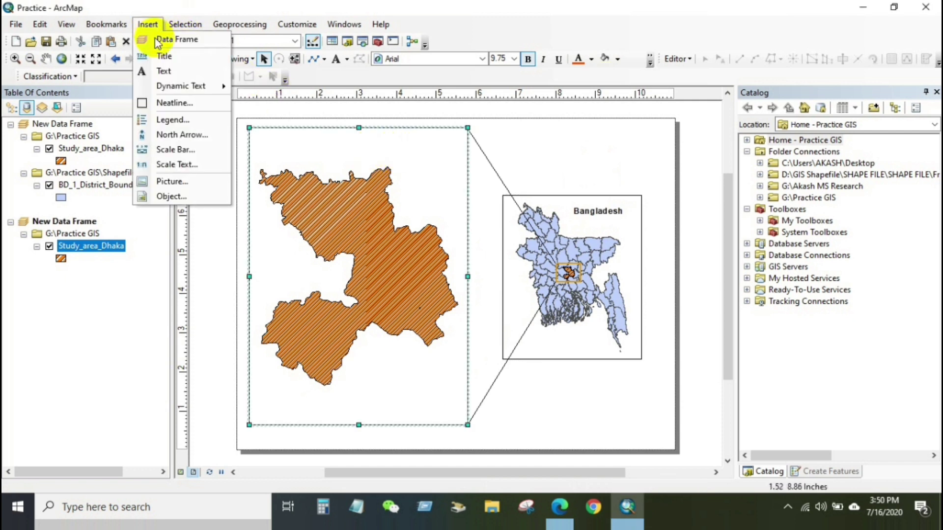
{"action": "left_click", "coordinate": [164, 57]}
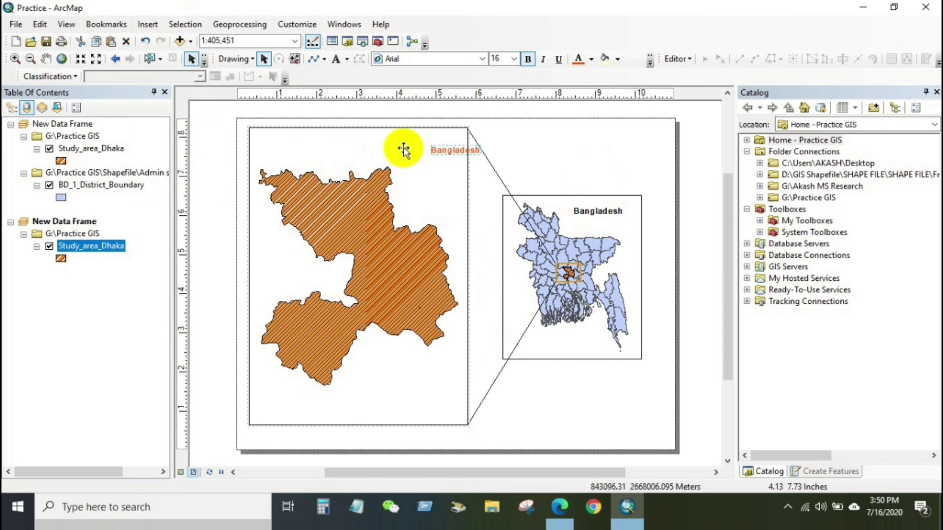
{"action": "left_click_drag", "start_coordinate": [411, 149], "coordinate": [414, 152]}
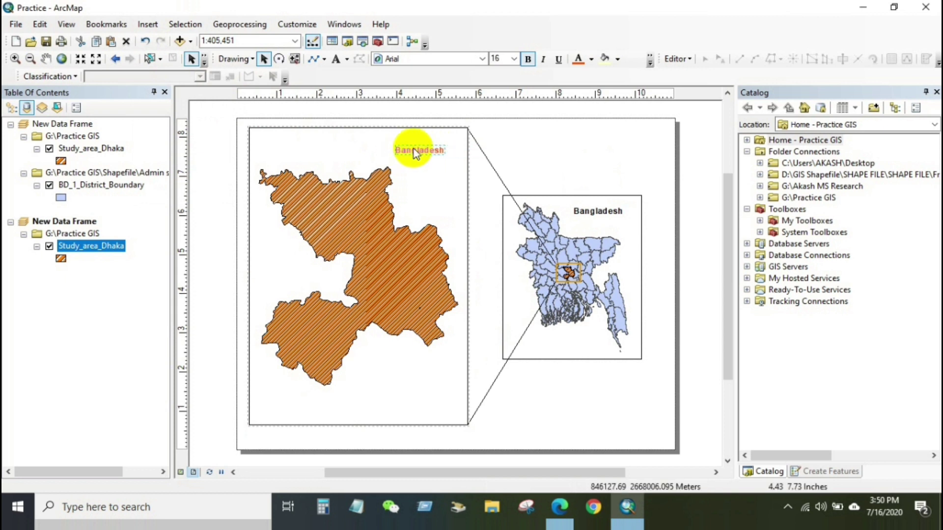
{"action": "right_click", "coordinate": [415, 154]}
{"action": "left_click", "coordinate": [449, 378]}
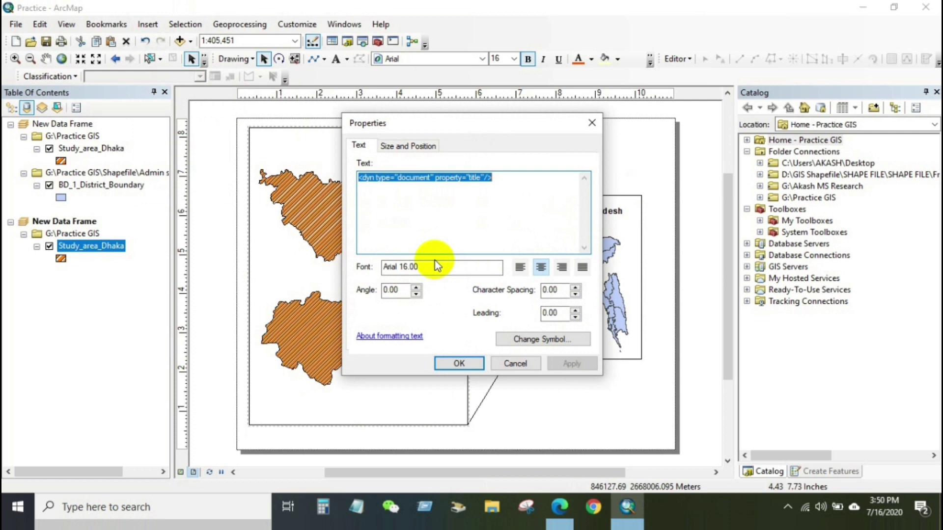
{"action": "type", "text": "Study Area"}
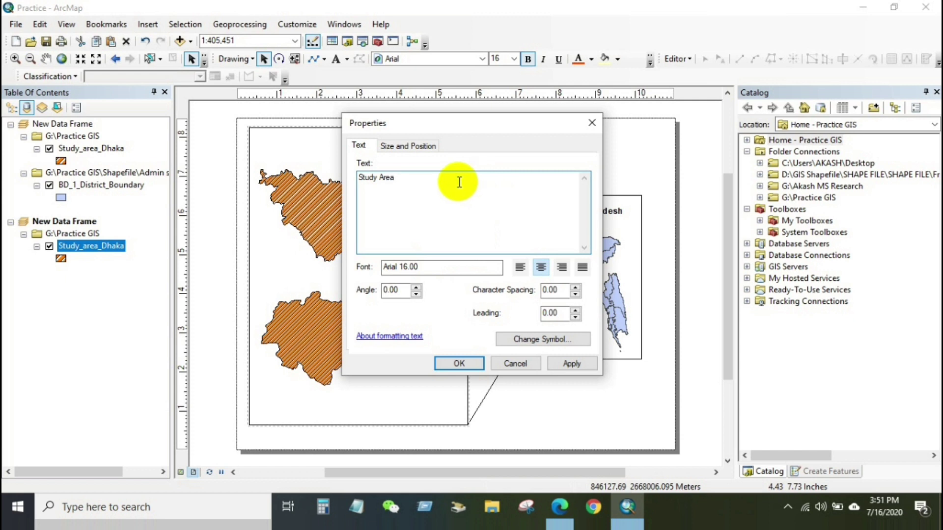
Style the Study Area title black at 24 points and apply the changes
{"action": "left_click", "coordinate": [535, 343]}
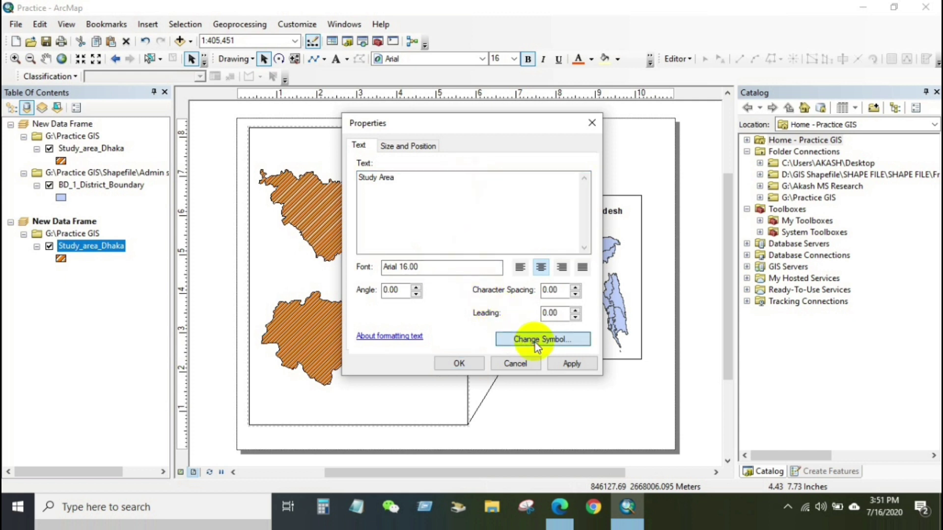
{"action": "left_click", "coordinate": [600, 211]}
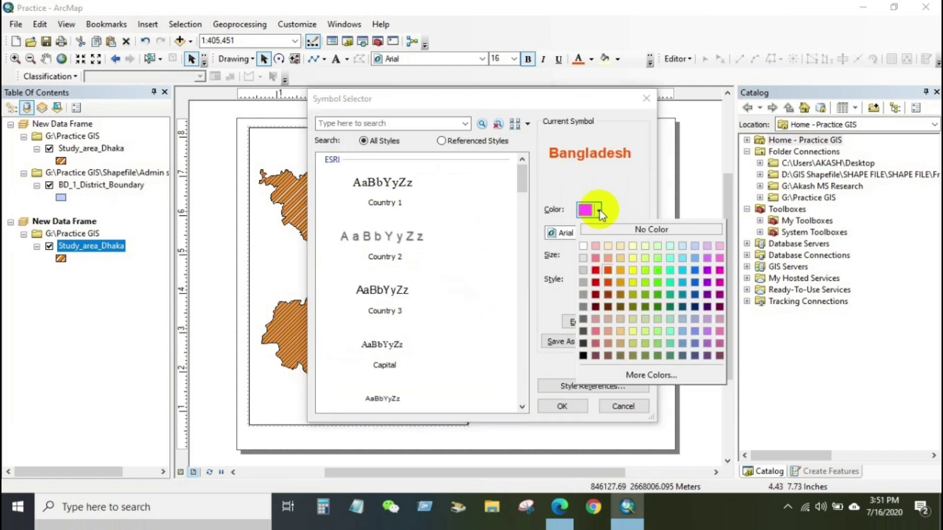
{"action": "left_click", "coordinate": [579, 354]}
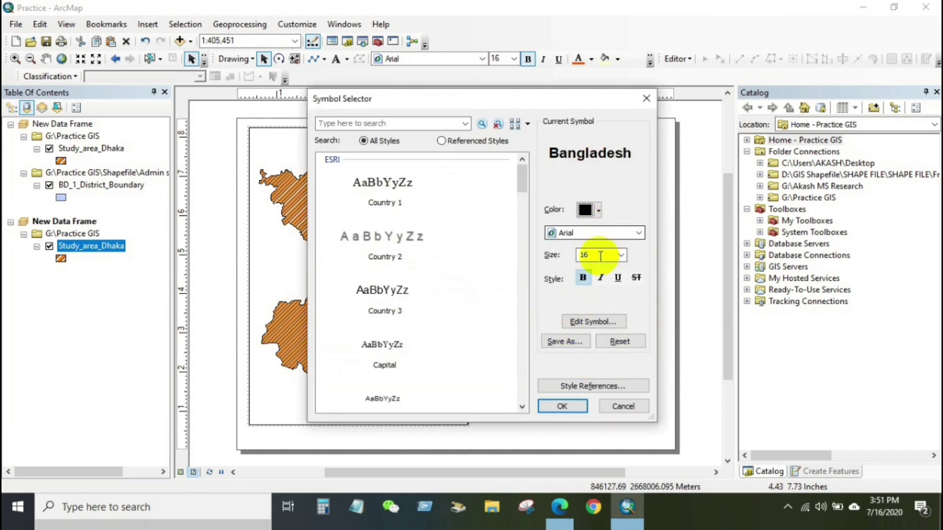
{"action": "left_click", "coordinate": [621, 255]}
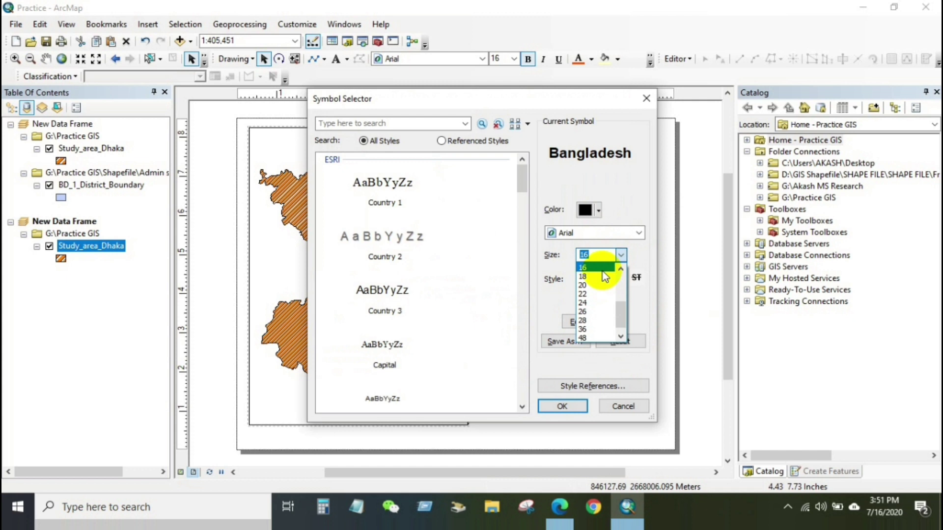
{"action": "left_click", "coordinate": [584, 285]}
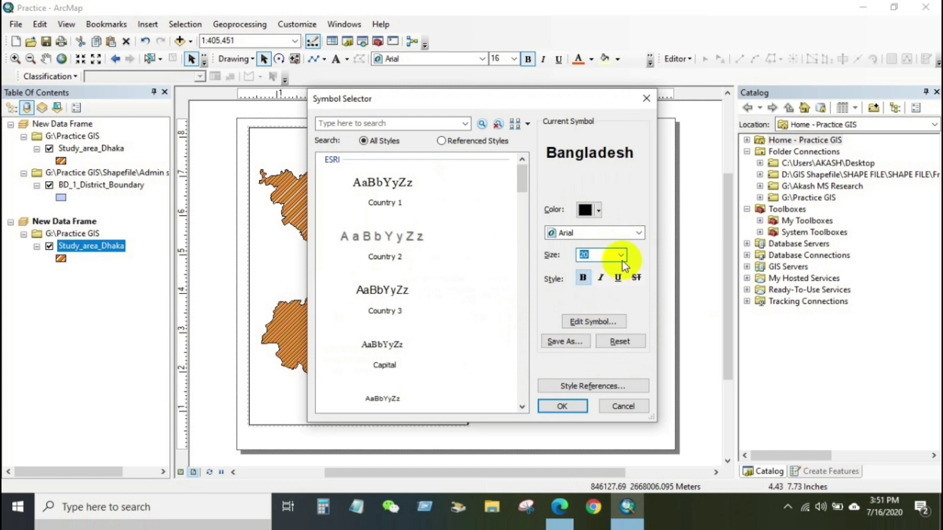
{"action": "left_click", "coordinate": [621, 256]}
{"action": "left_click", "coordinate": [589, 294]}
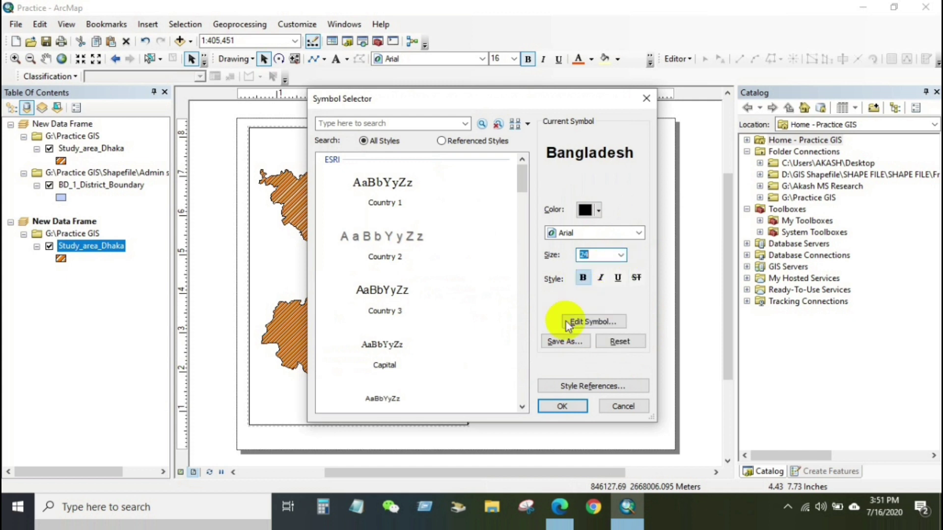
{"action": "left_click", "coordinate": [560, 407]}
{"action": "left_click", "coordinate": [569, 364]}
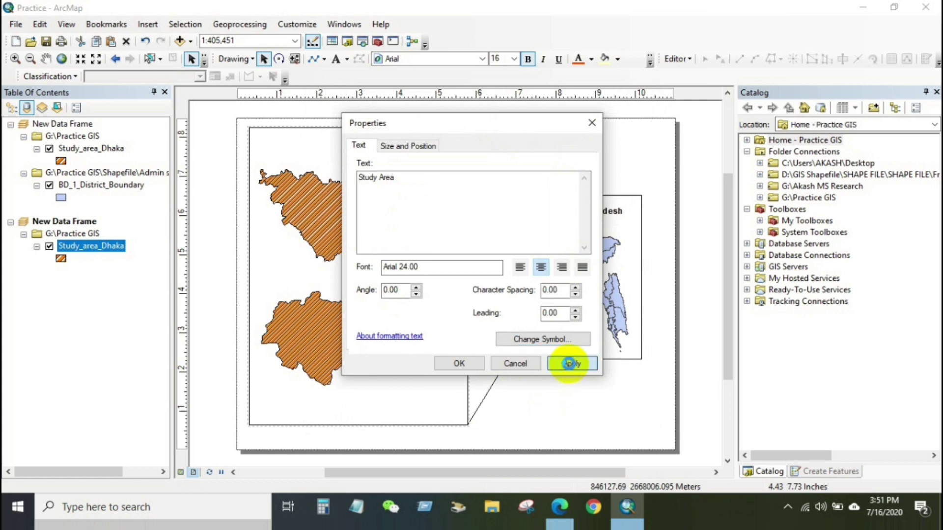
{"action": "left_click", "coordinate": [458, 364]}
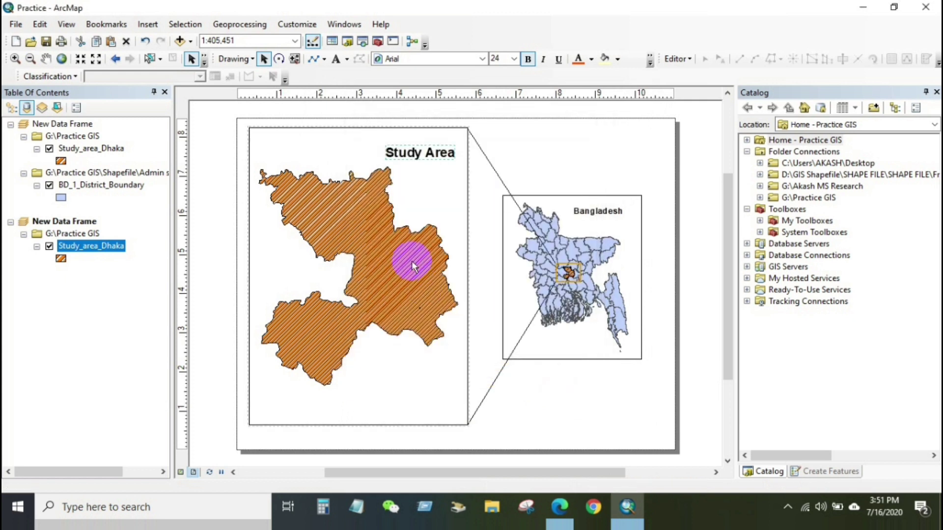
Select the Study Area title, click into its text, then stop editing
{"action": "left_click", "coordinate": [410, 149]}
{"action": "left_click", "coordinate": [409, 147]}
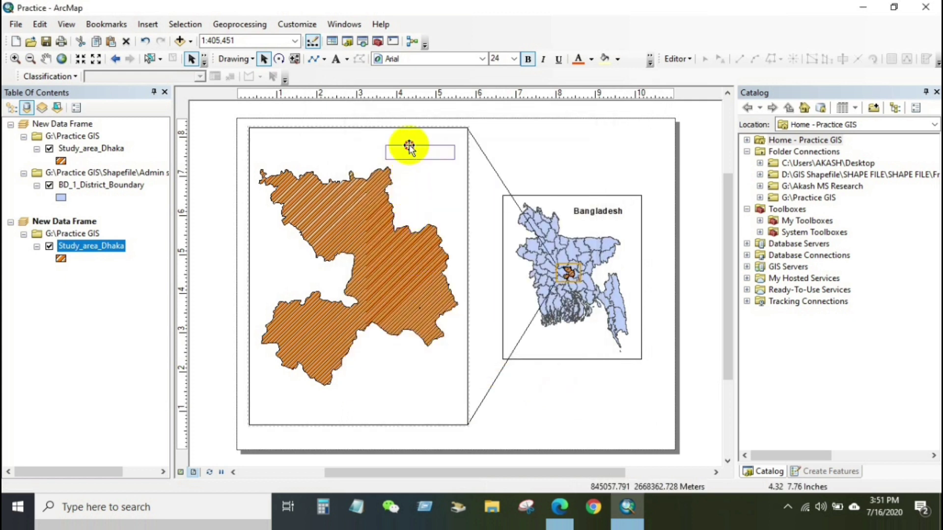
{"action": "left_click", "coordinate": [545, 152]}
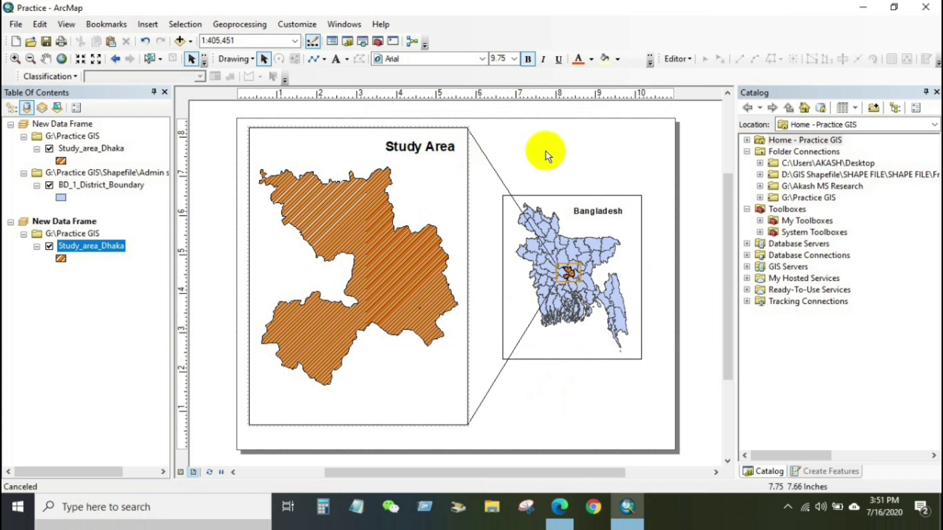
Change the title to 'Study Area (Dhaka)' on two lines and shift it slightly up
{"action": "right_click", "coordinate": [410, 145]}
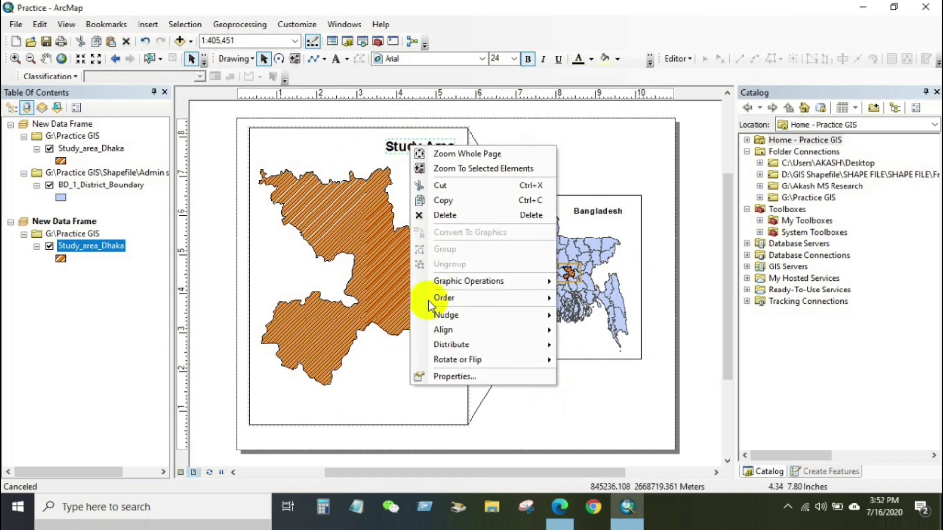
{"action": "left_click", "coordinate": [443, 376]}
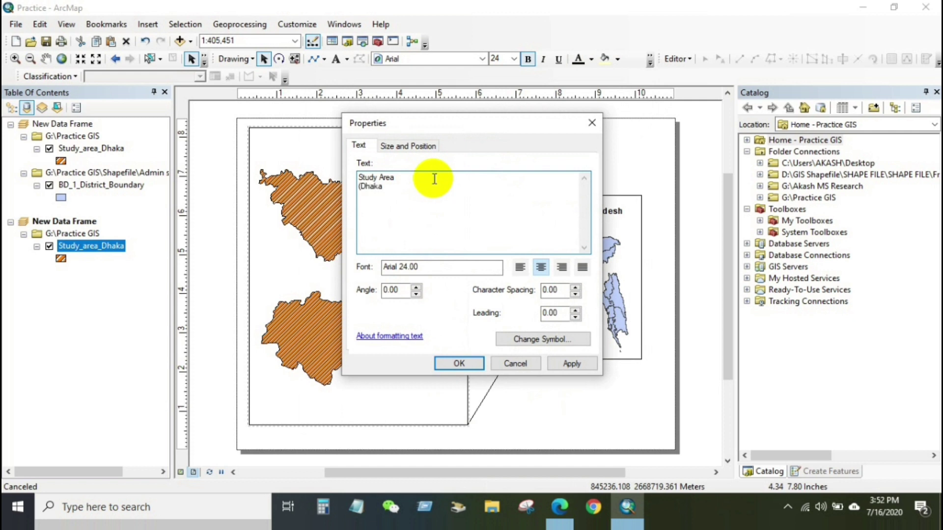
{"action": "left_click", "coordinate": [459, 363]}
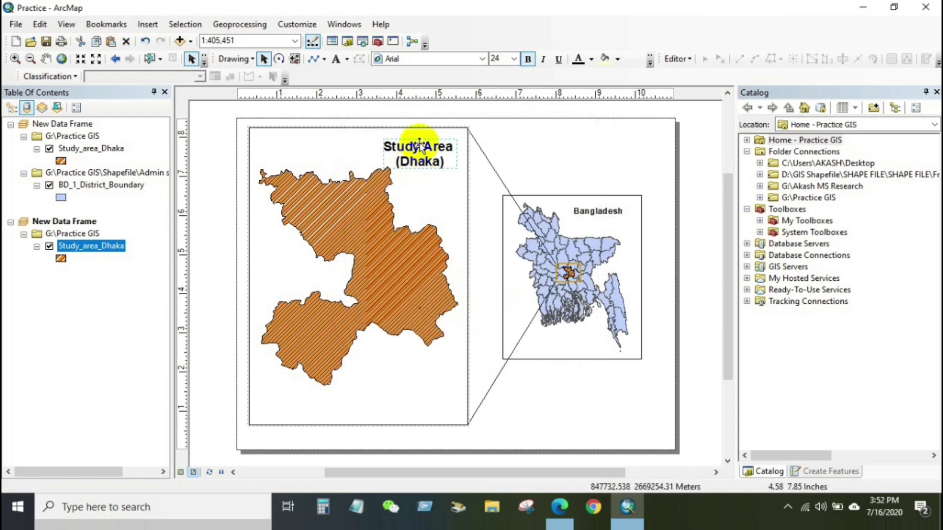
{"action": "left_click_drag", "start_coordinate": [419, 142], "coordinate": [420, 140]}
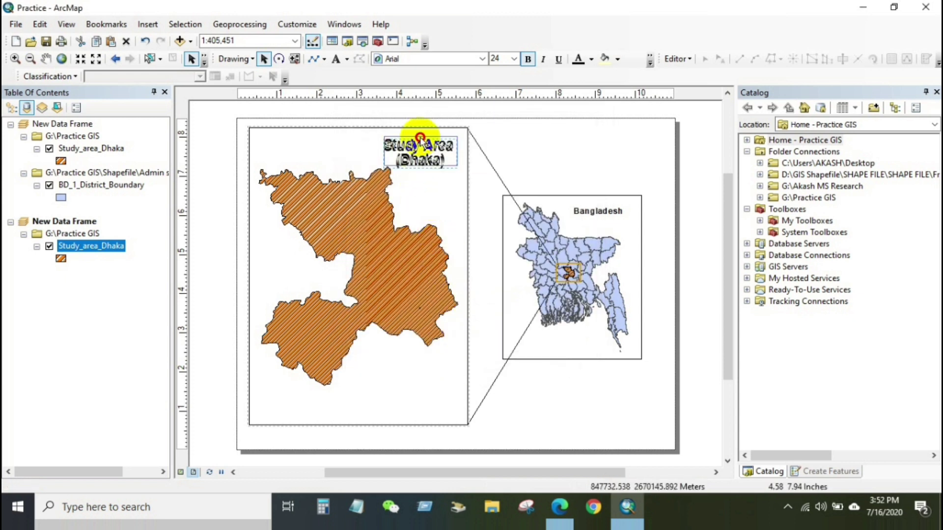
{"action": "left_click", "coordinate": [548, 153]}
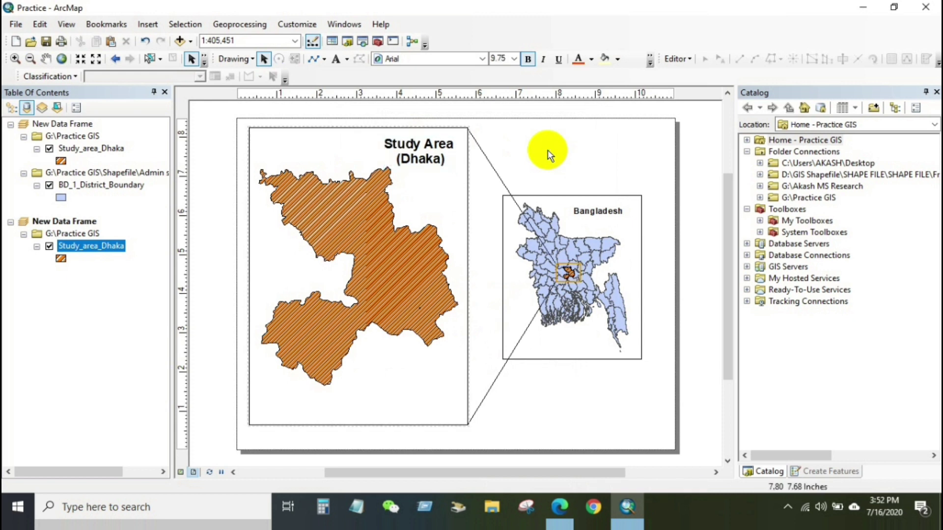
Start the Legend Wizard with both layers and set the 'Legend' title size to 15
{"action": "left_click", "coordinate": [147, 24]}
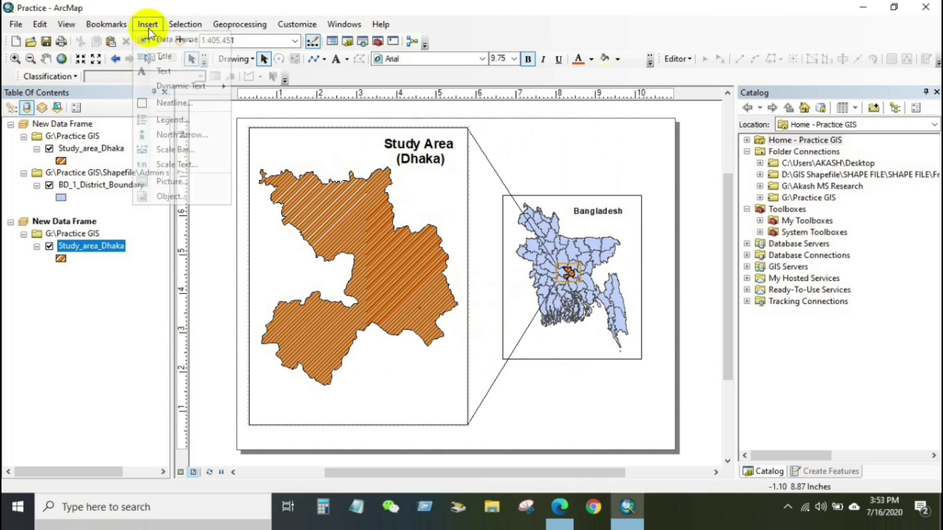
{"action": "left_click", "coordinate": [175, 121]}
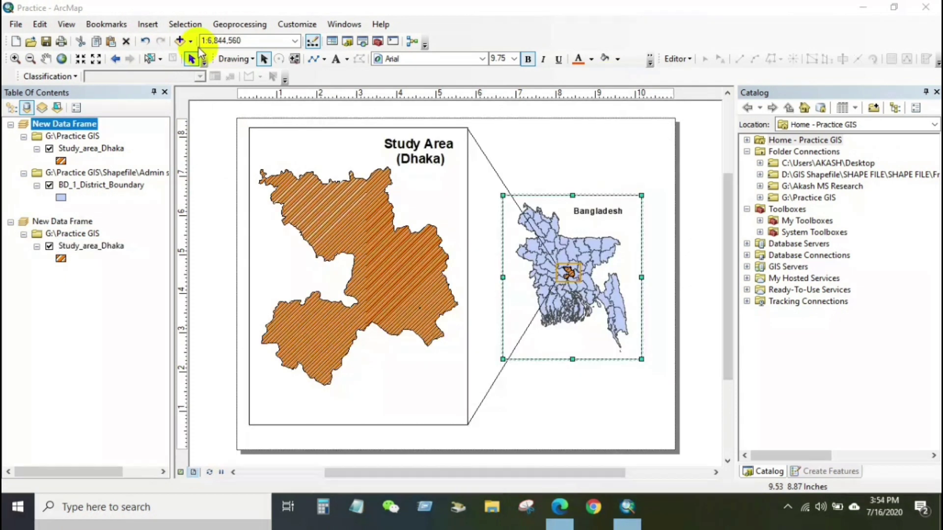
{"action": "left_click", "coordinate": [147, 24]}
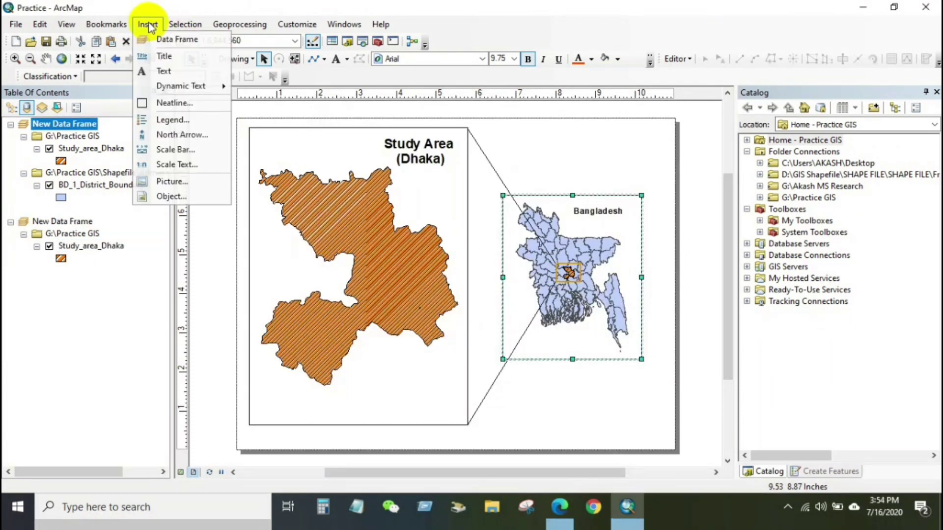
{"action": "left_click", "coordinate": [171, 119]}
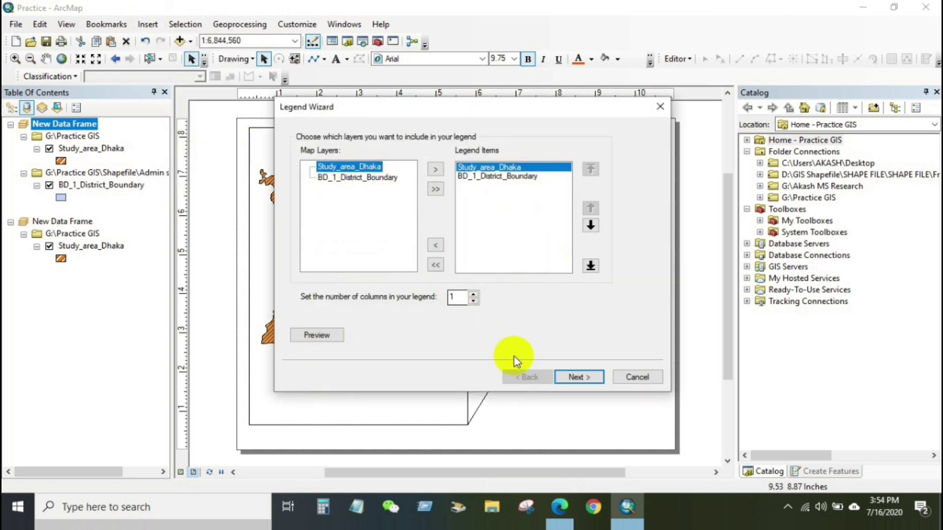
{"action": "left_click", "coordinate": [574, 378]}
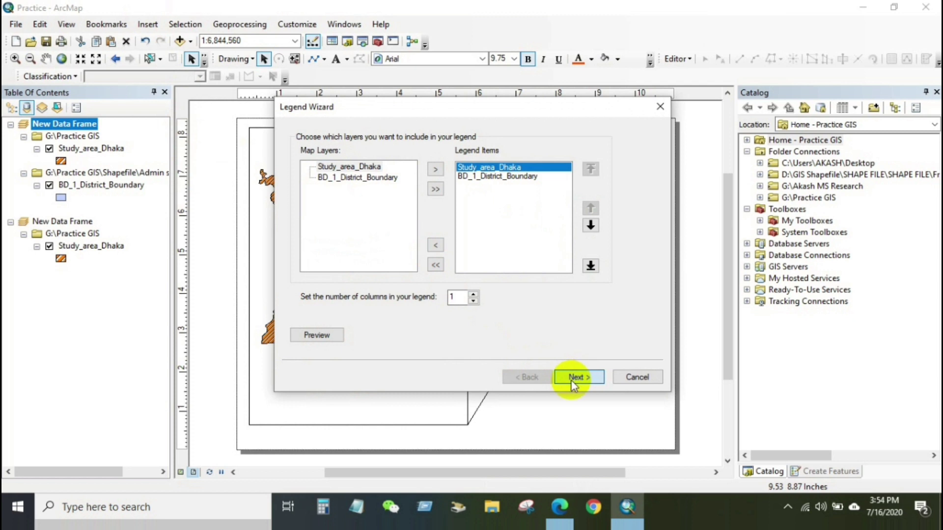
{"action": "left_click", "coordinate": [565, 375]}
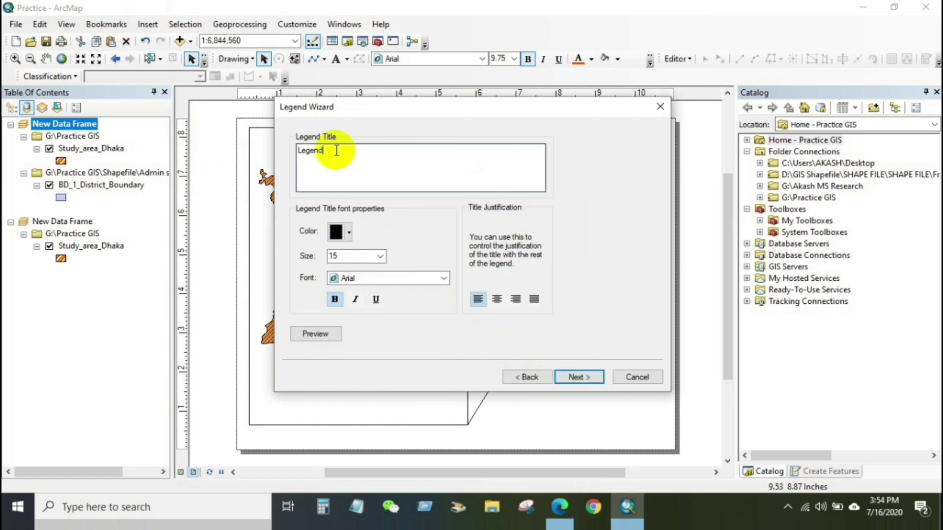
{"action": "left_click_drag", "start_coordinate": [337, 147], "coordinate": [295, 151]}
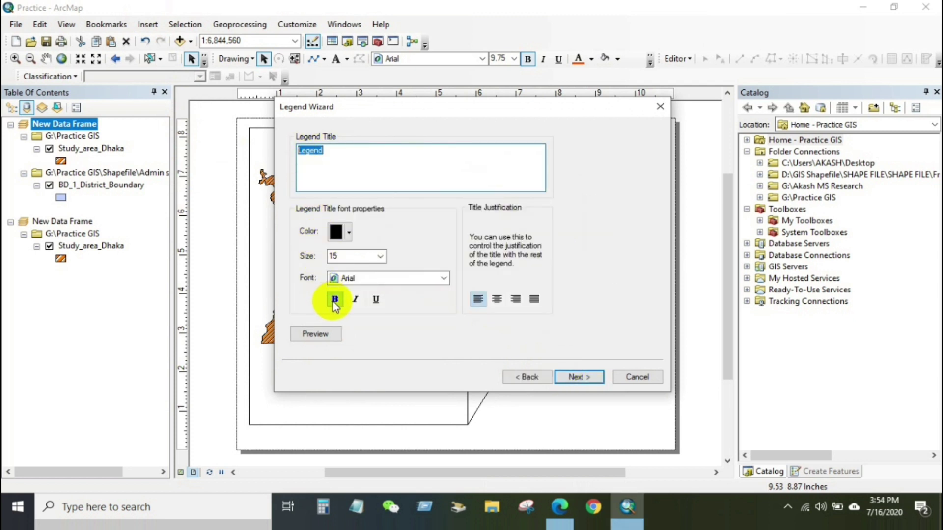
{"action": "left_click", "coordinate": [380, 259]}
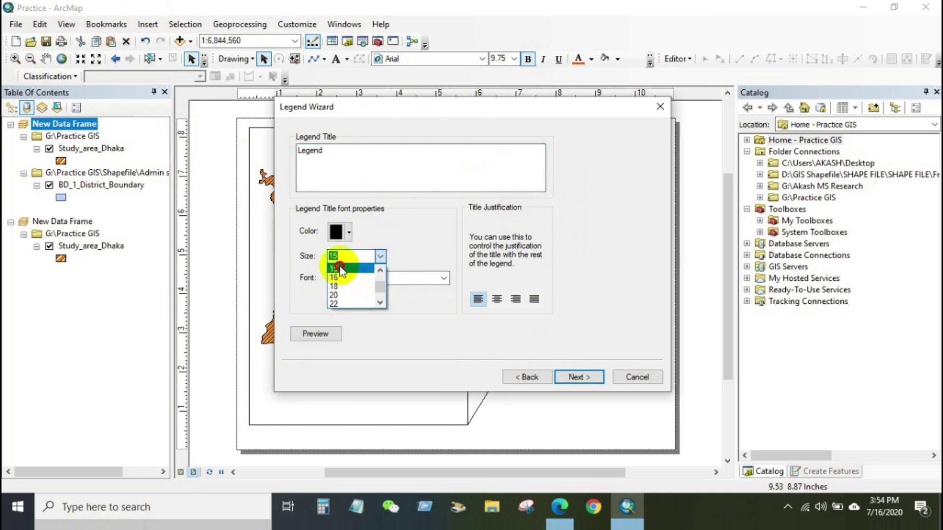
{"action": "left_click", "coordinate": [366, 265]}
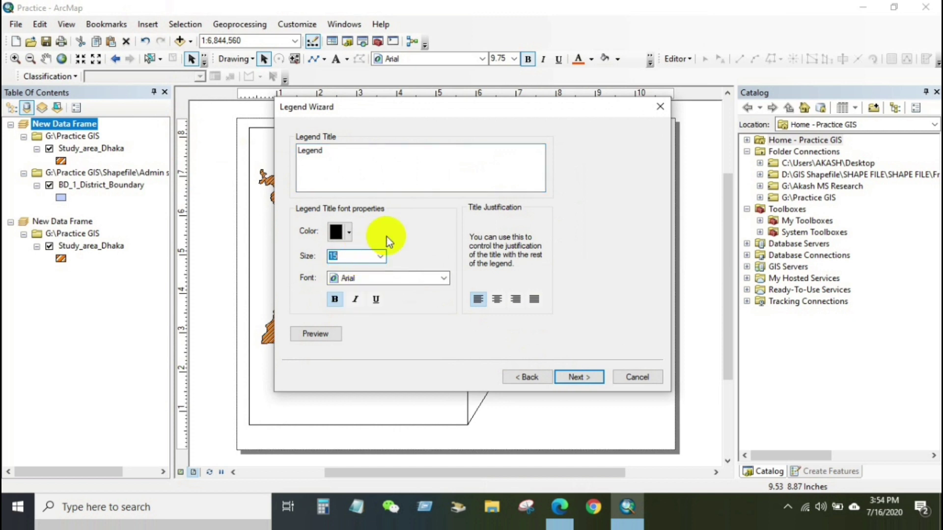
Leave the legend frame with no border, background or drop shadow
{"action": "left_click", "coordinate": [578, 379]}
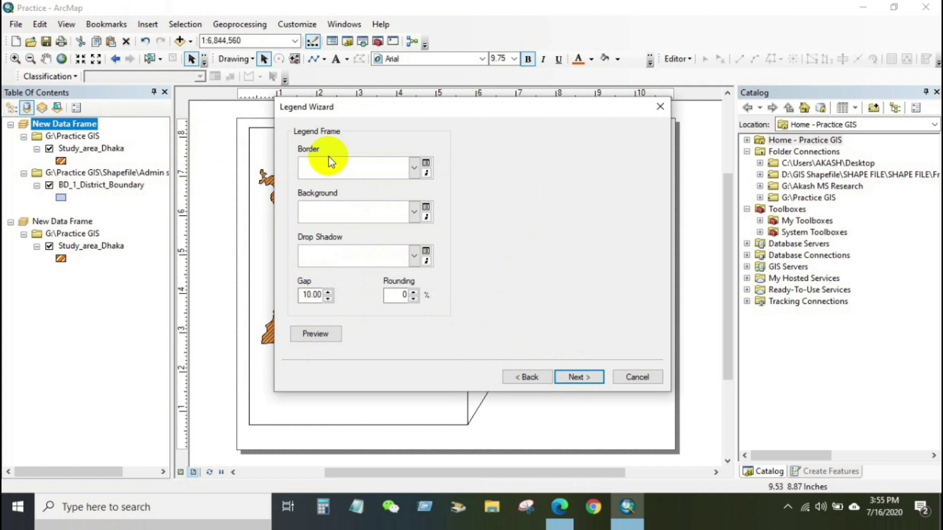
{"action": "left_click", "coordinate": [414, 169]}
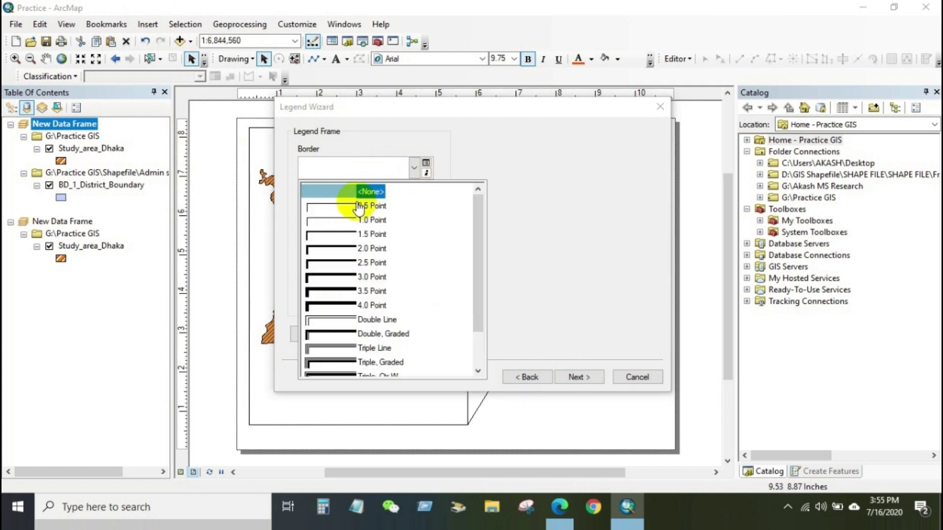
{"action": "left_click", "coordinate": [535, 196]}
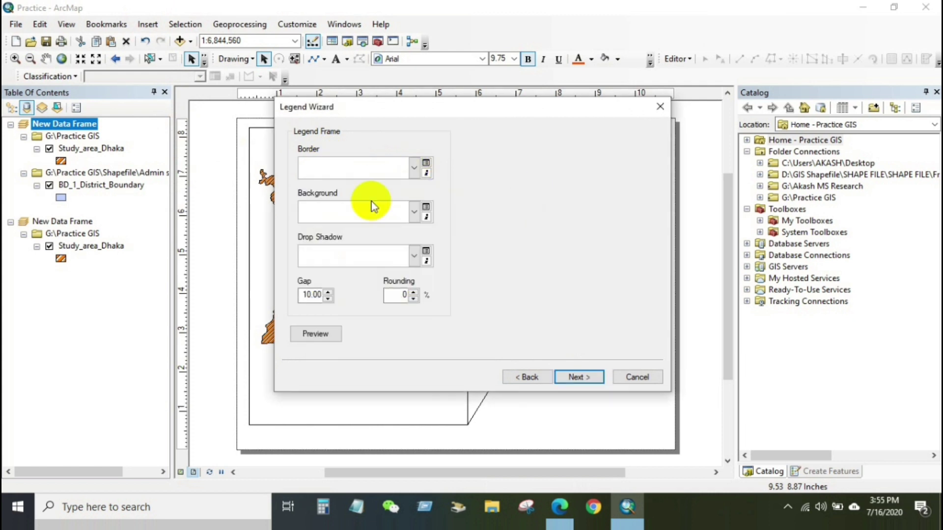
{"action": "left_click", "coordinate": [415, 213]}
{"action": "left_click", "coordinate": [415, 213]}
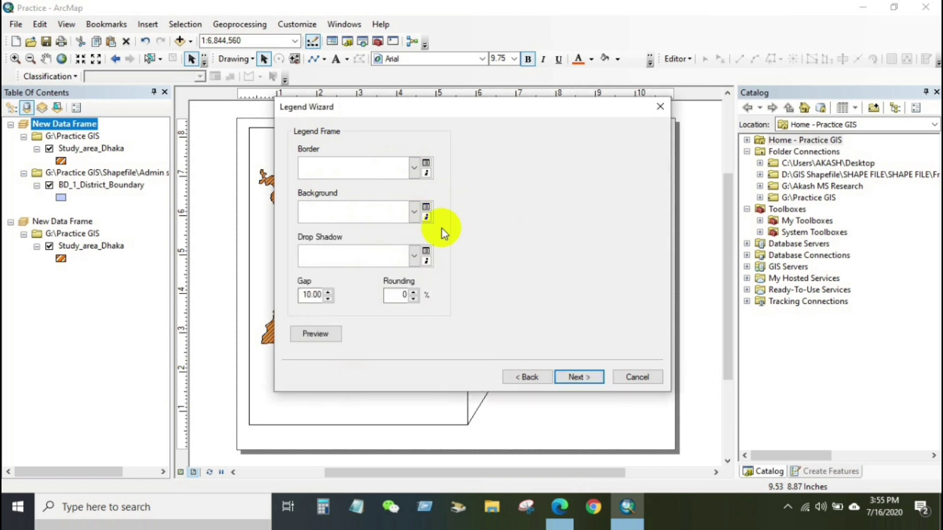
{"action": "left_click", "coordinate": [414, 255]}
{"action": "left_click", "coordinate": [415, 256]}
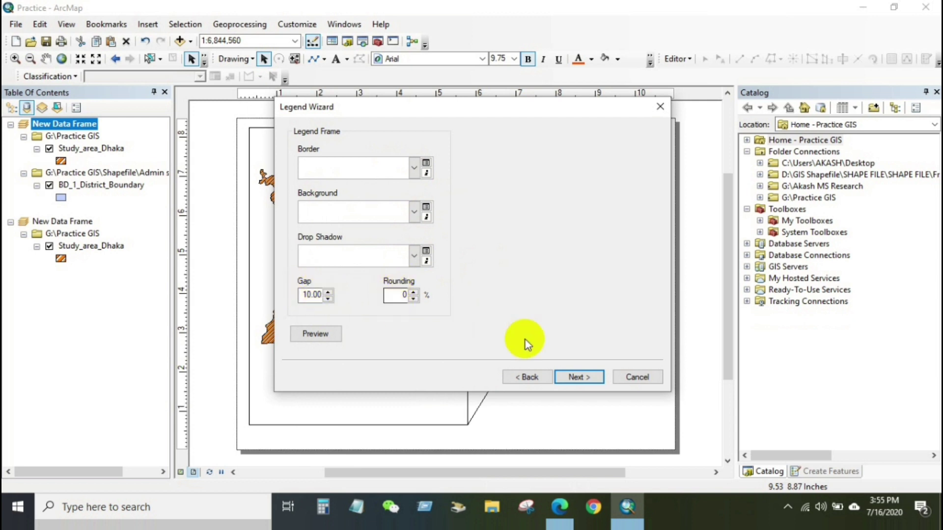
Finish the legend, drag it above the Bangladesh inset, and select Study_area_Dhaka
{"action": "left_click", "coordinate": [573, 376]}
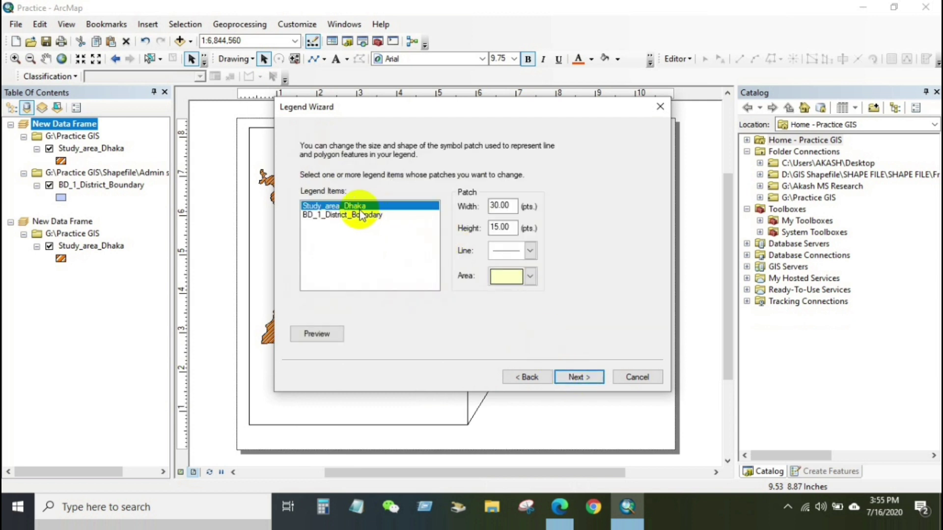
{"action": "left_click", "coordinate": [573, 377]}
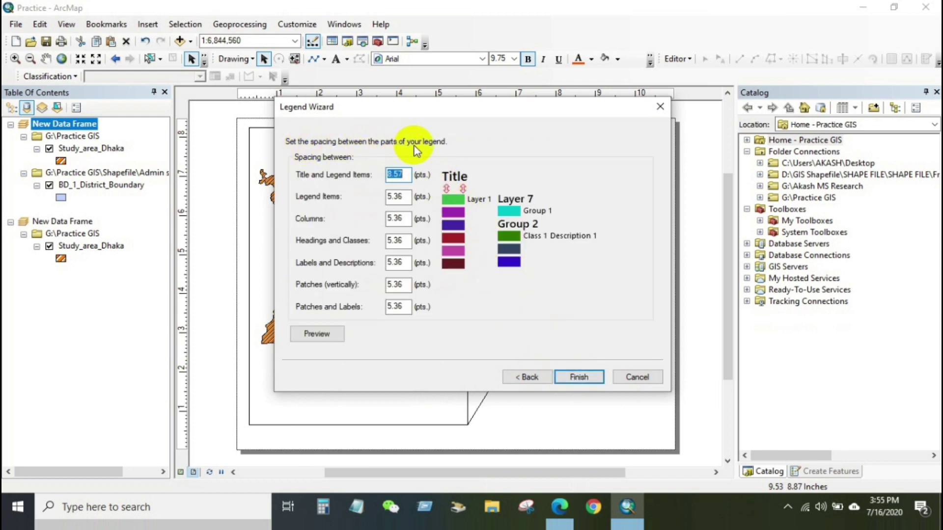
{"action": "left_click", "coordinate": [571, 379]}
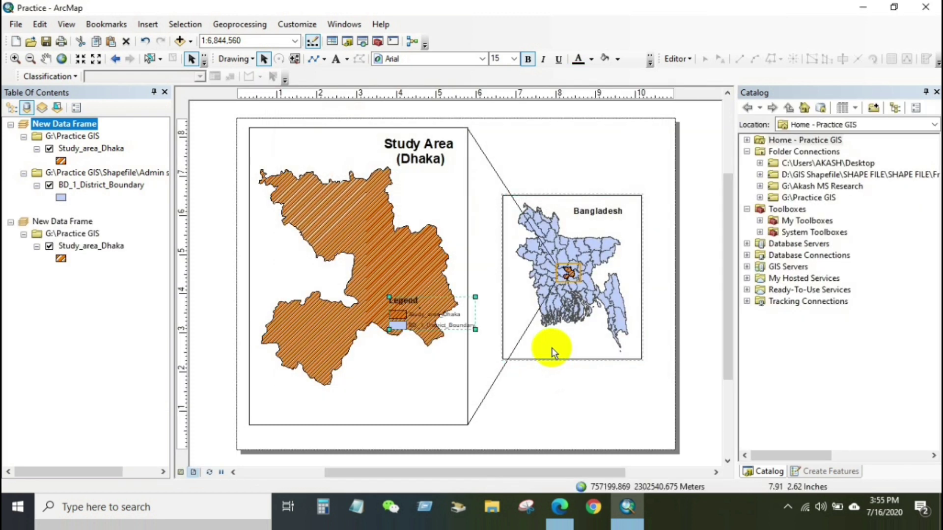
{"action": "left_click_drag", "start_coordinate": [422, 298], "coordinate": [595, 139]}
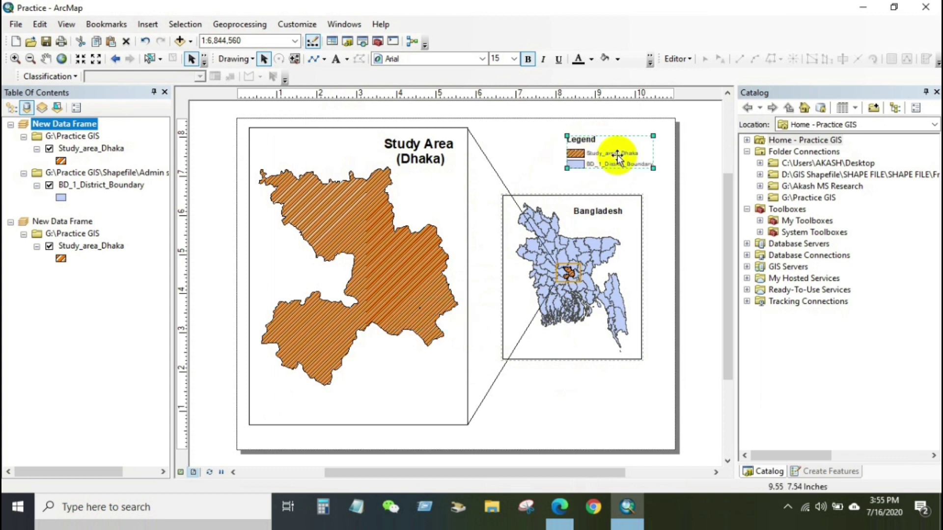
{"action": "left_click", "coordinate": [96, 149]}
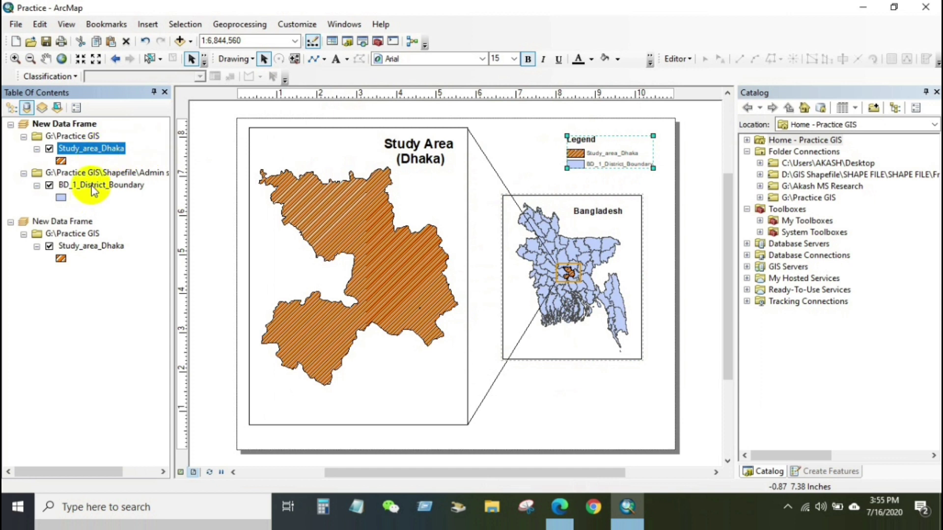
Rename BD_1_District_Boundary to District Boundary and shift the legend slightly right
{"action": "left_click", "coordinate": [106, 186]}
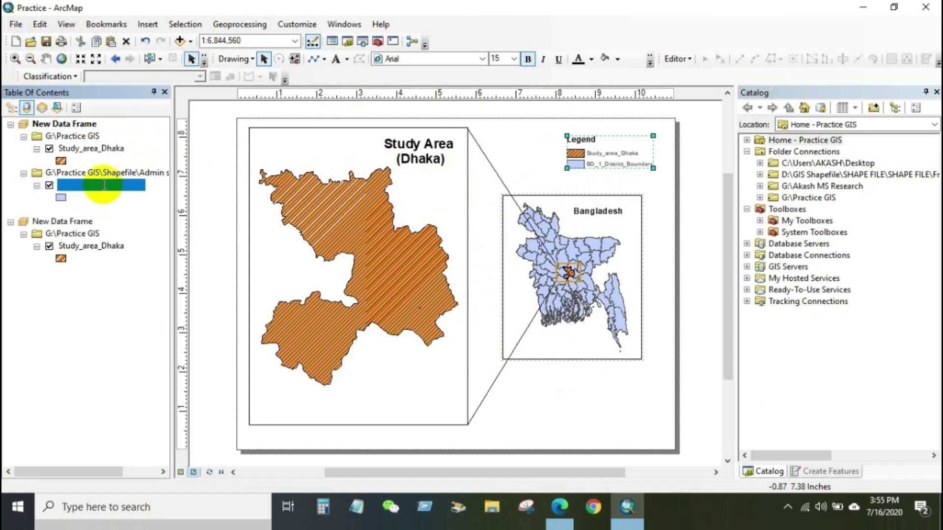
{"action": "type", "text": "District Boundary"}
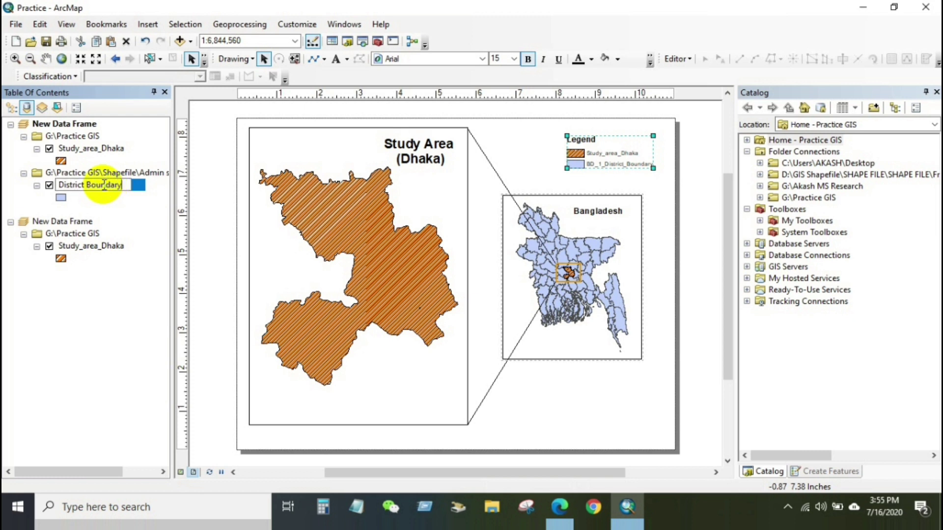
{"action": "key", "text": "Return"}
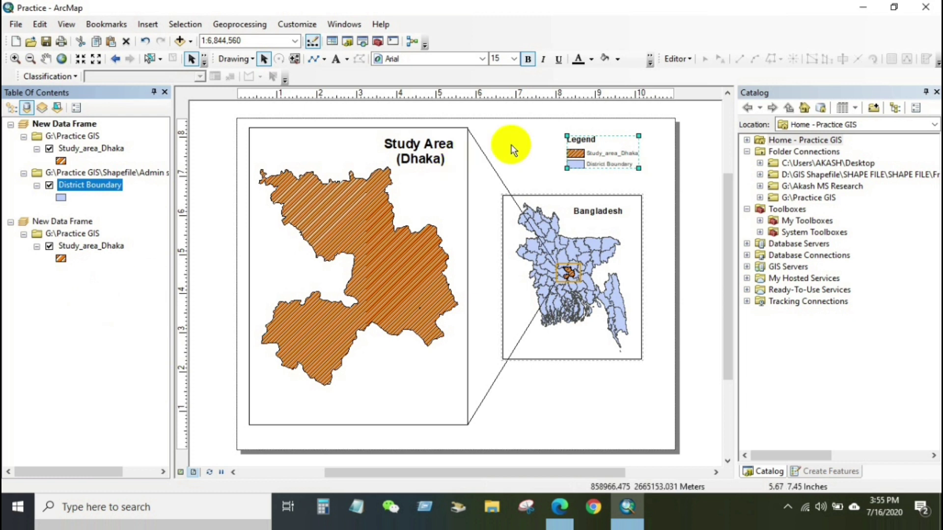
{"action": "left_click", "coordinate": [548, 155]}
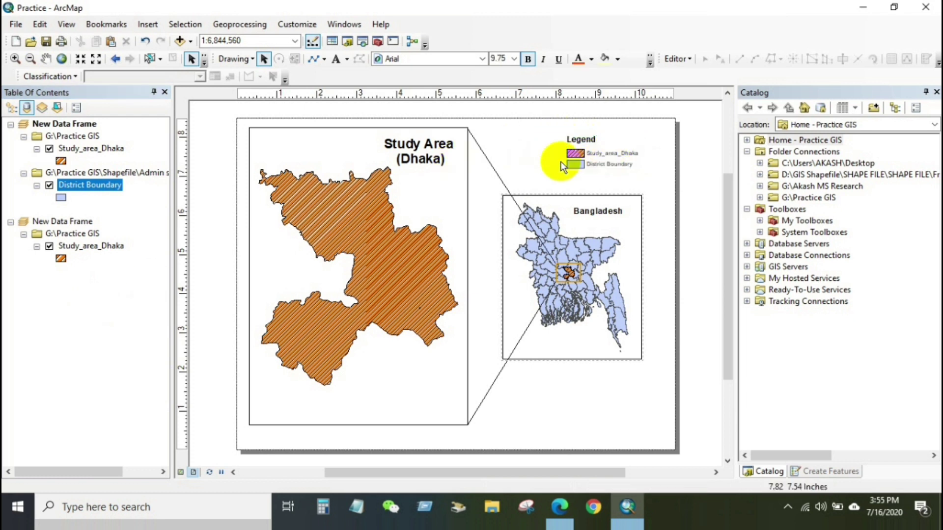
{"action": "left_click_drag", "start_coordinate": [587, 153], "coordinate": [596, 156]}
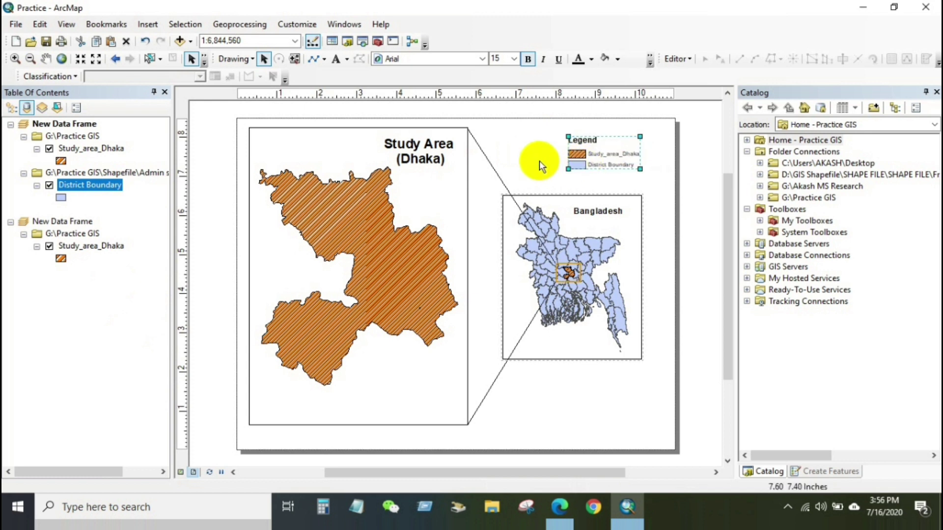
Stretch the legend's corners outward to enlarge it, then nudge it slightly left
{"action": "left_click", "coordinate": [539, 161]}
{"action": "left_click", "coordinate": [598, 156]}
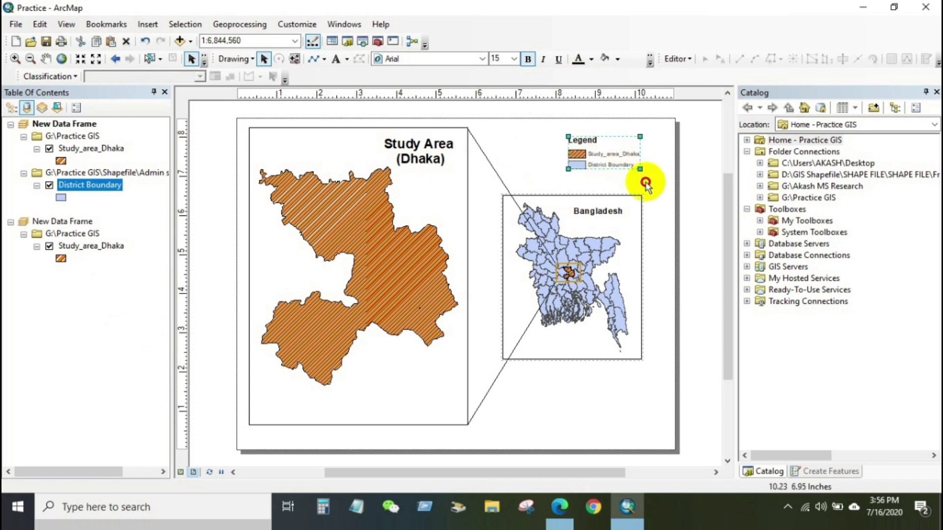
{"action": "left_click_drag", "start_coordinate": [647, 189], "coordinate": [647, 189]}
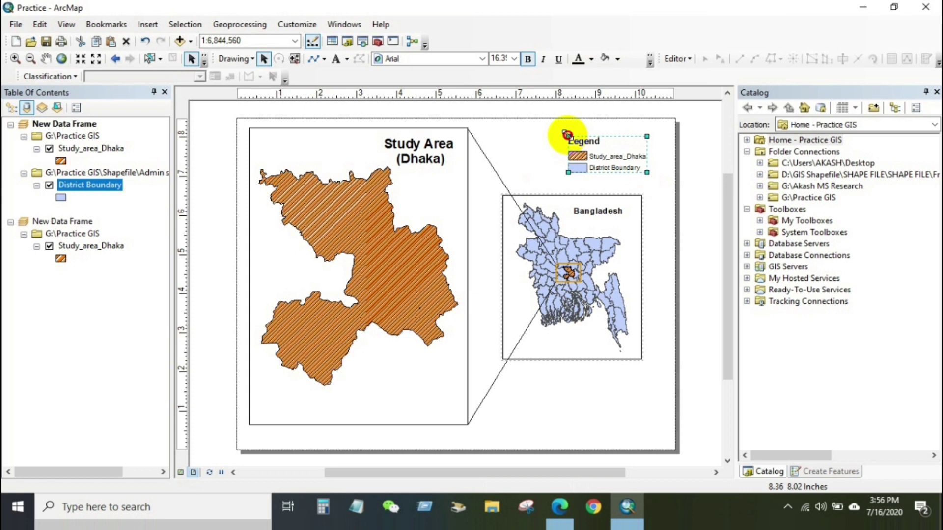
{"action": "left_click_drag", "start_coordinate": [566, 134], "coordinate": [561, 133]}
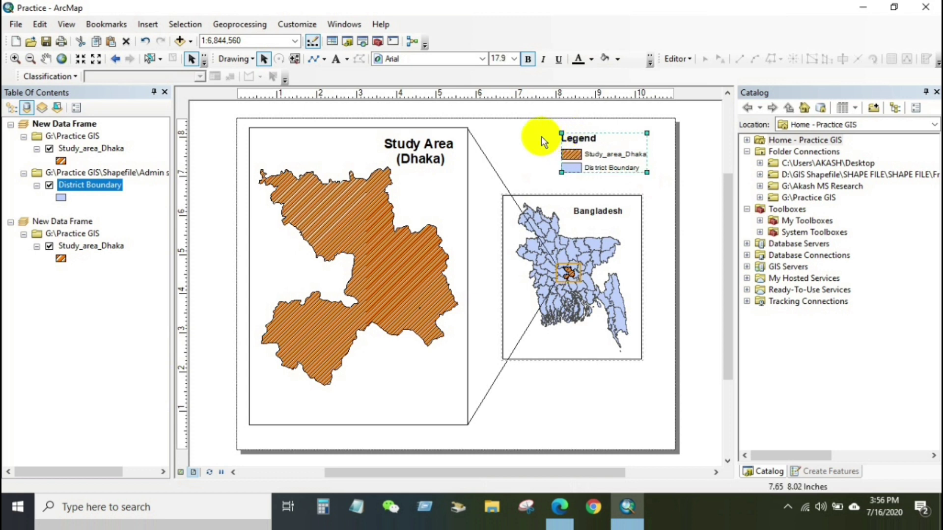
{"action": "left_click", "coordinate": [604, 152]}
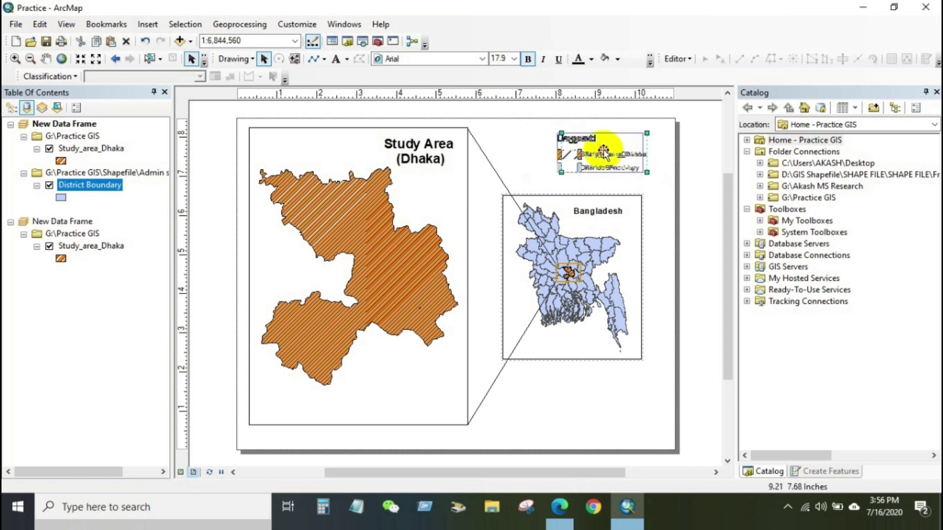
{"action": "mouse_move", "coordinate": [606, 155]}
{"action": "left_mouse_down"}
{"action": "mouse_move", "coordinate": [531, 147]}
{"action": "mouse_move", "coordinate": [596, 153]}
{"action": "left_mouse_up"}
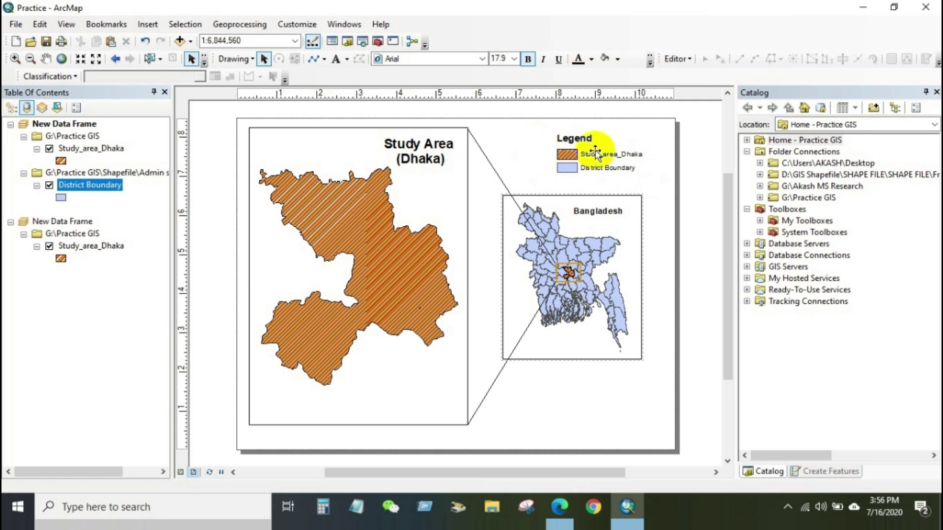
Convert the legend to graphics and ungroup it into separate pieces
{"action": "right_click", "coordinate": [595, 152]}
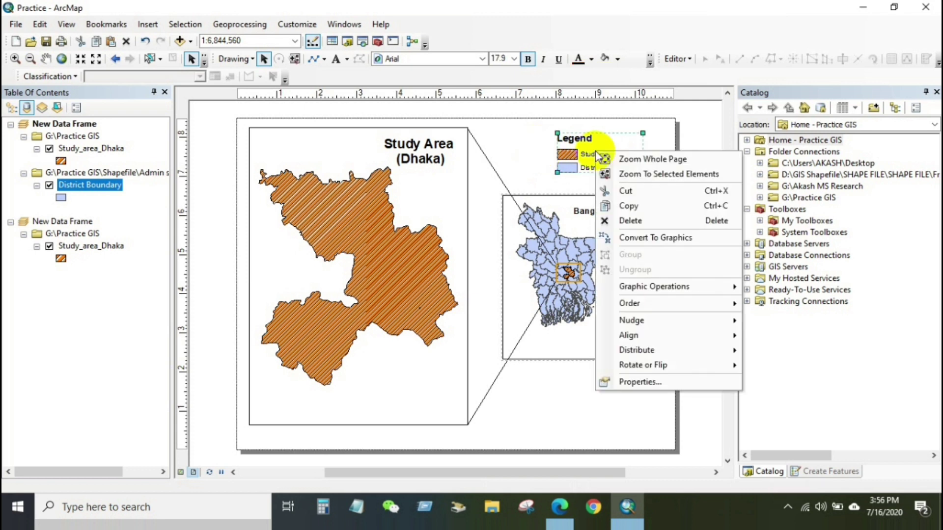
{"action": "left_click", "coordinate": [639, 237]}
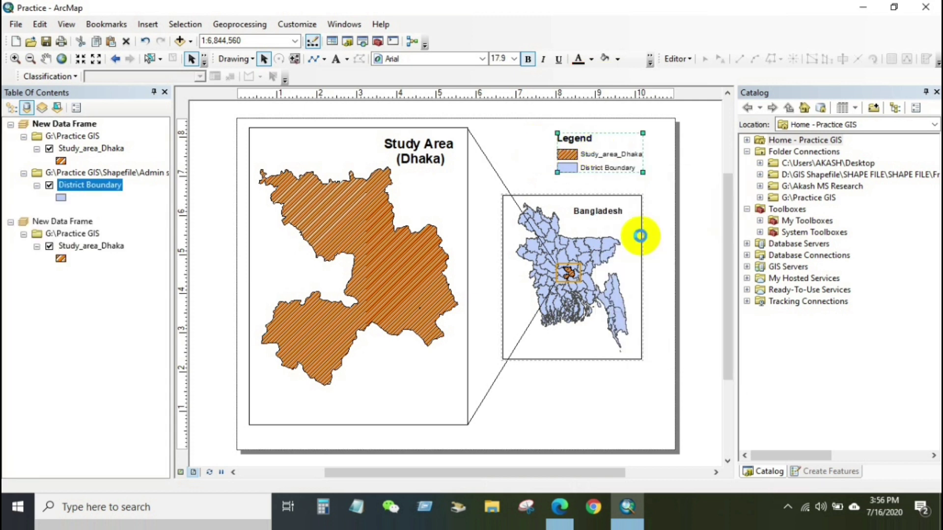
{"action": "right_click", "coordinate": [611, 149]}
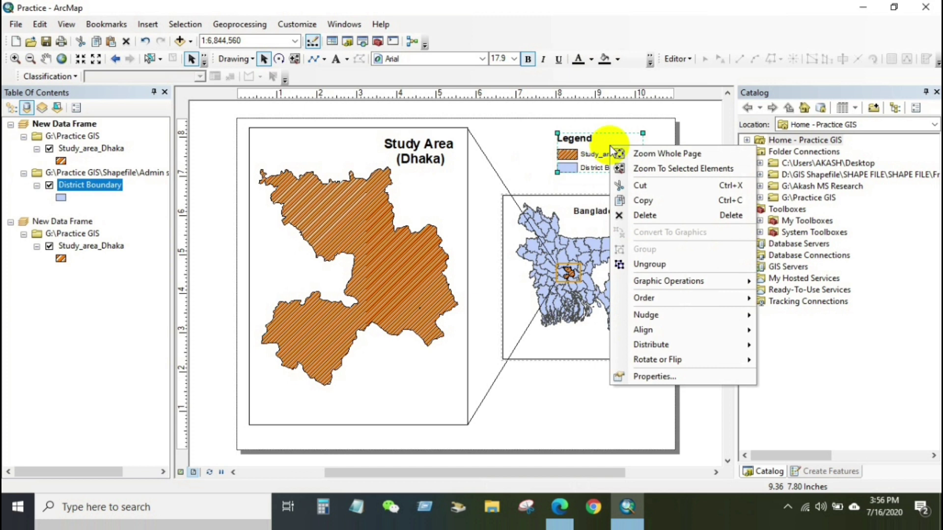
{"action": "left_click", "coordinate": [647, 267]}
{"action": "left_click", "coordinate": [543, 162]}
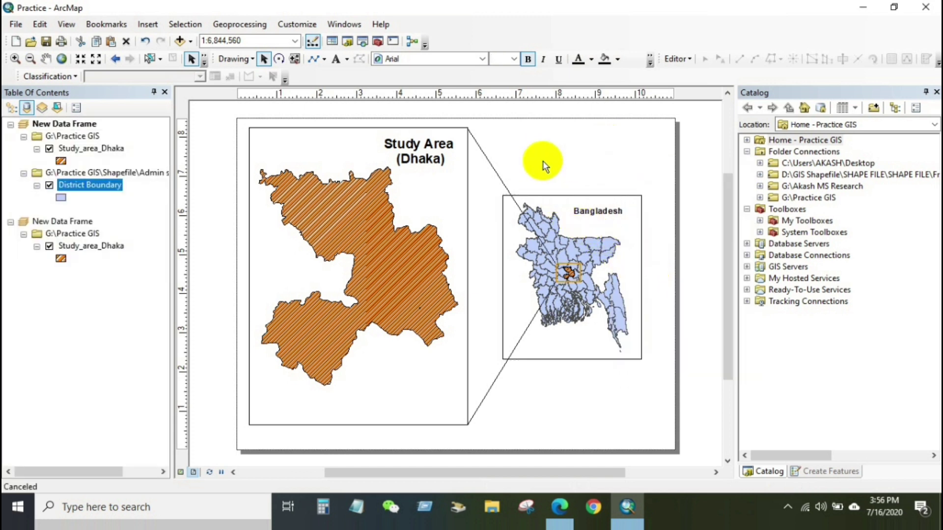
{"action": "left_click", "coordinate": [577, 161]}
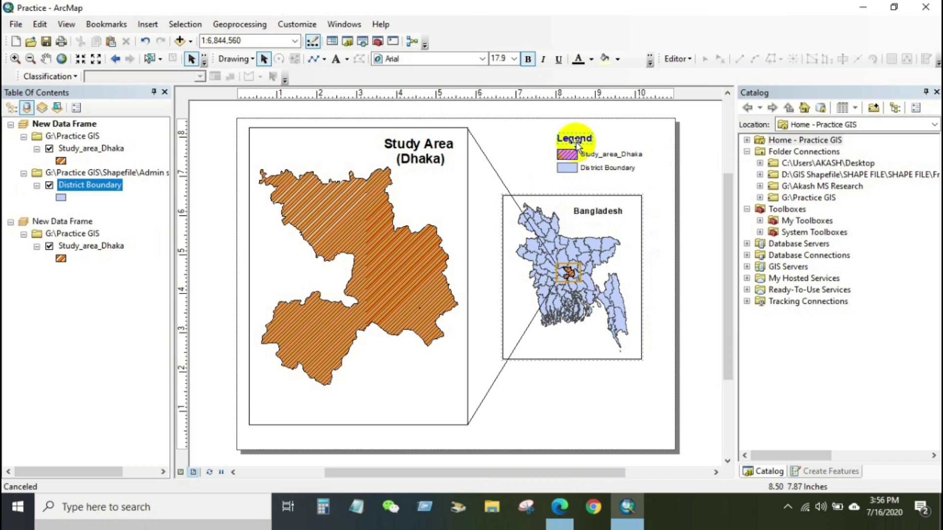
Paste a copy of the Legend heading into the Study Area frame, then select the Study_area_Dhaka entry
{"action": "right_click", "coordinate": [578, 141]}
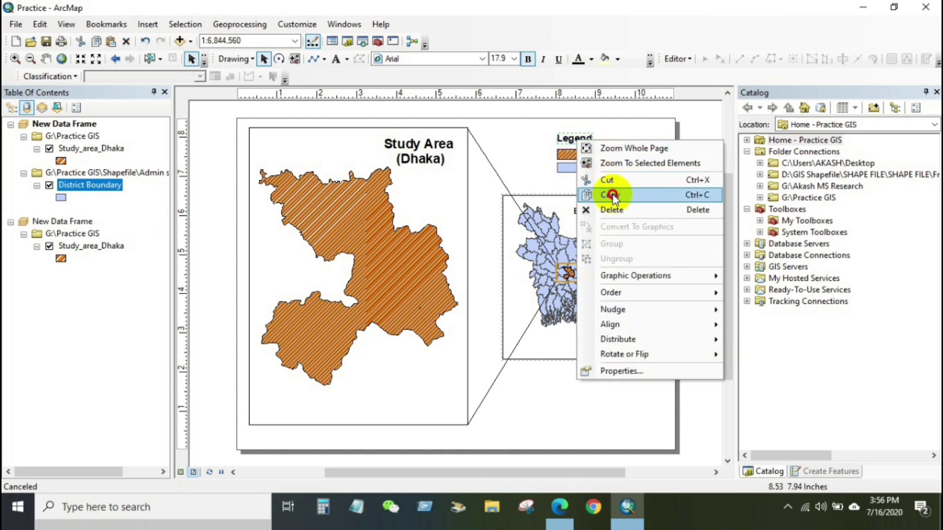
{"action": "left_click", "coordinate": [592, 195]}
{"action": "right_click", "coordinate": [436, 185]}
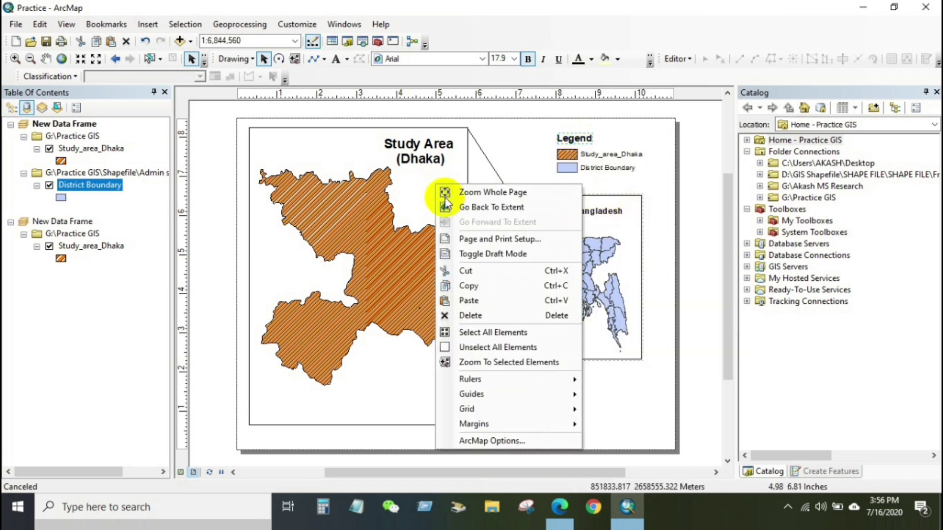
{"action": "left_click", "coordinate": [469, 300]}
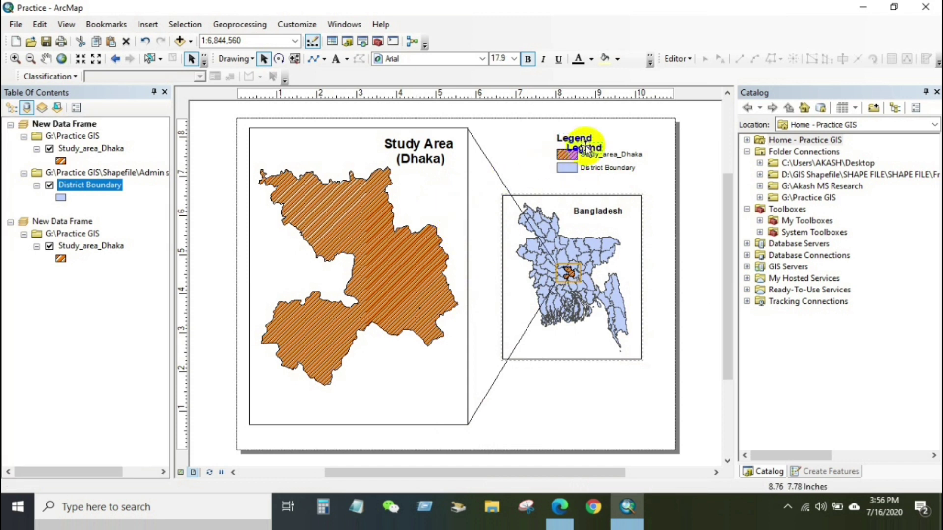
{"action": "left_click_drag", "start_coordinate": [586, 146], "coordinate": [443, 179]}
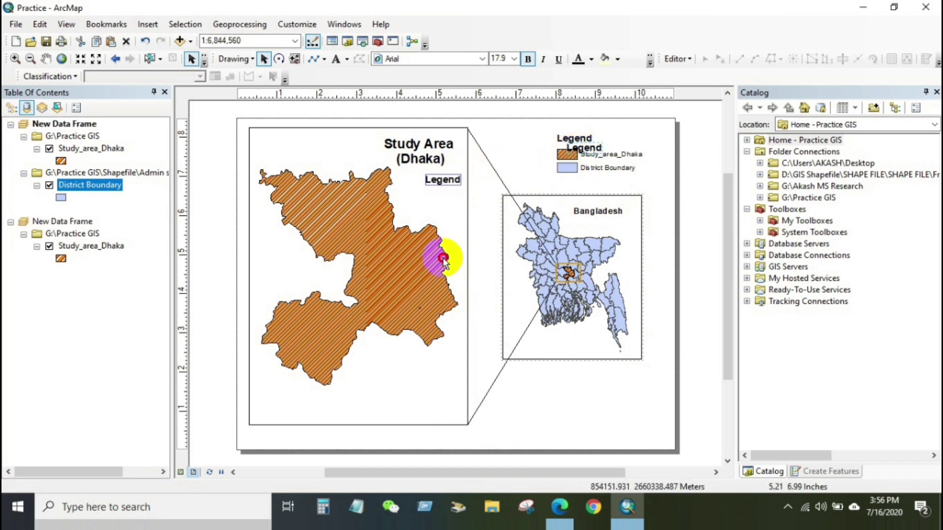
{"action": "left_click_drag", "start_coordinate": [444, 259], "coordinate": [430, 357]}
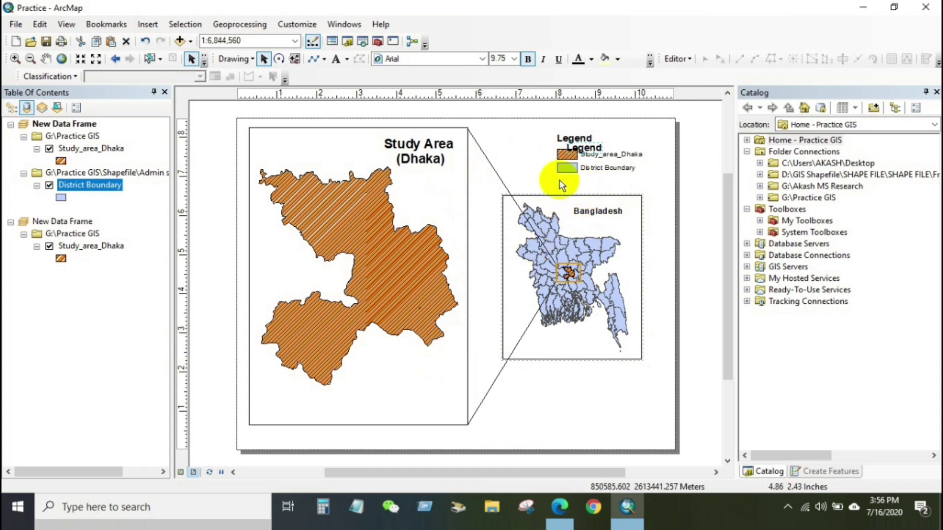
{"action": "left_click", "coordinate": [598, 157]}
{"action": "right_click", "coordinate": [598, 156]}
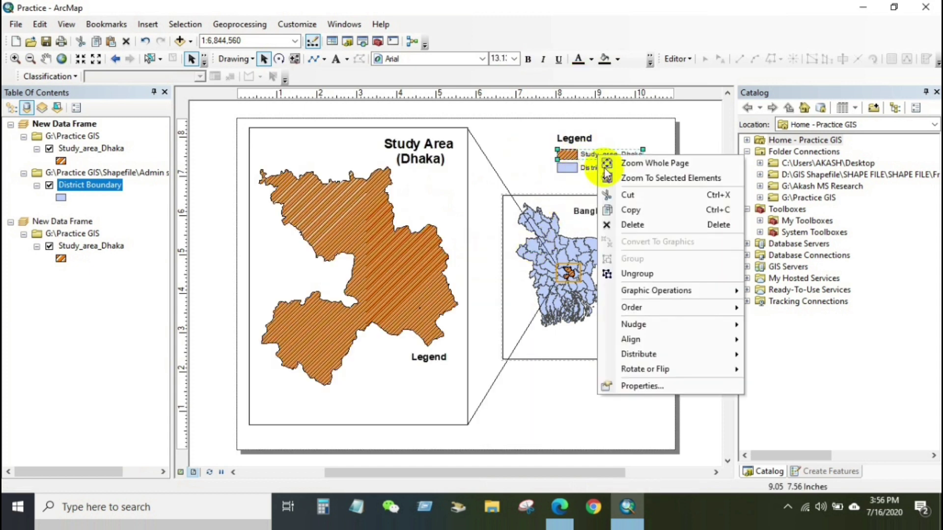
Copy the Study_area_Dhaka entry and paste it under the Legend label in the Dhaka frame
{"action": "left_click", "coordinate": [630, 210]}
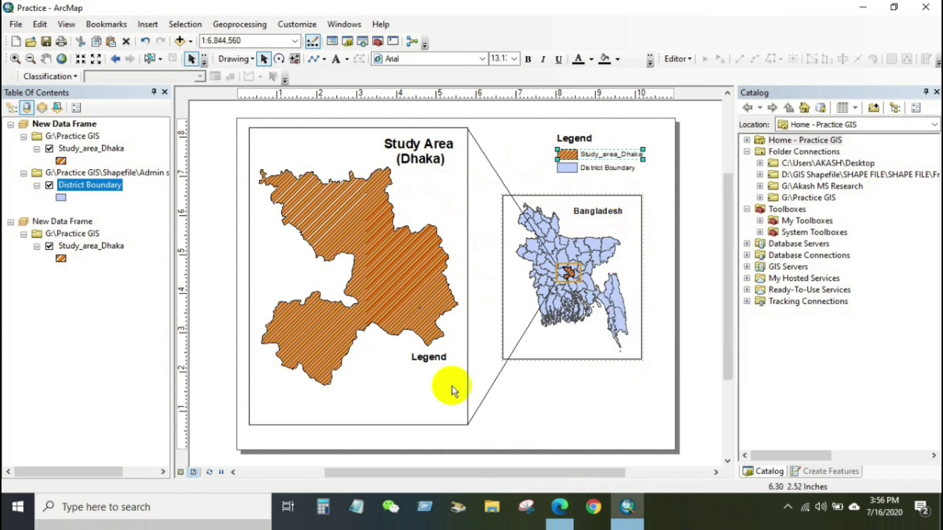
{"action": "right_click", "coordinate": [416, 393]}
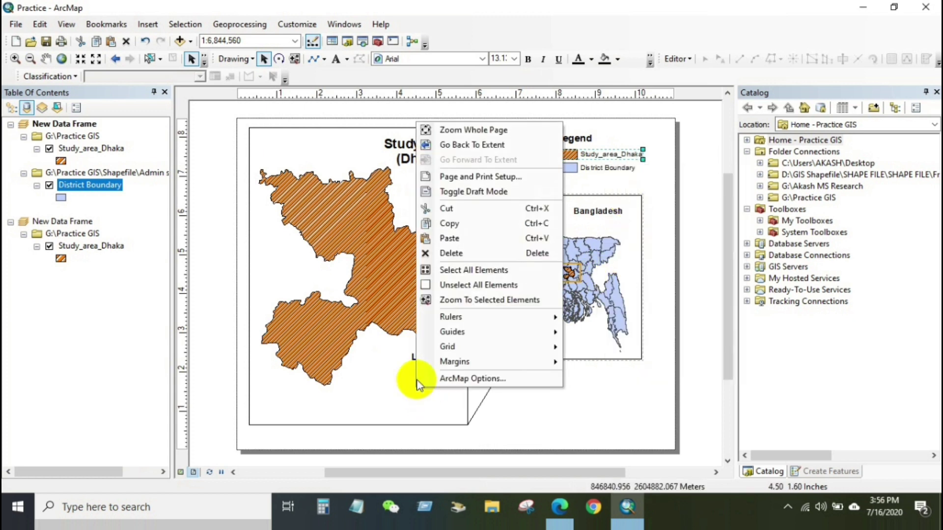
{"action": "left_click", "coordinate": [456, 240]}
{"action": "left_click_drag", "start_coordinate": [609, 156], "coordinate": [410, 395]}
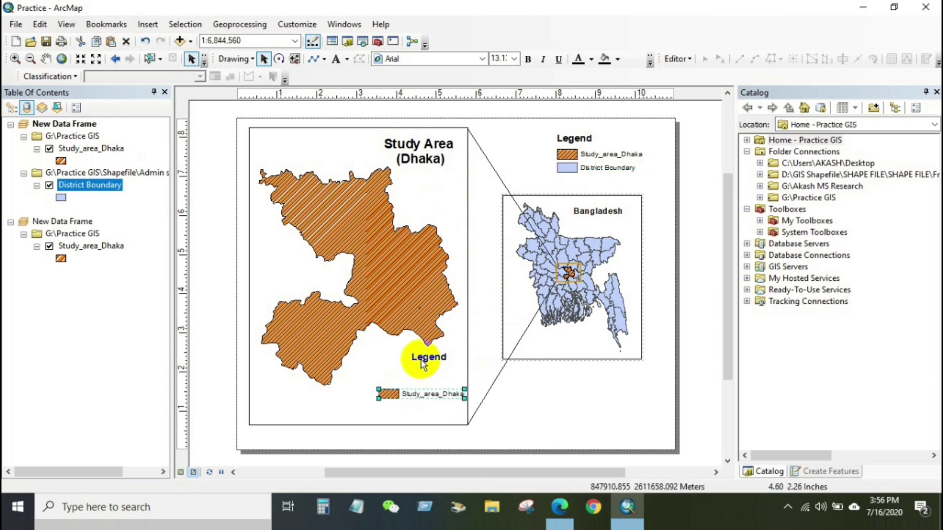
{"action": "left_click", "coordinate": [422, 362]}
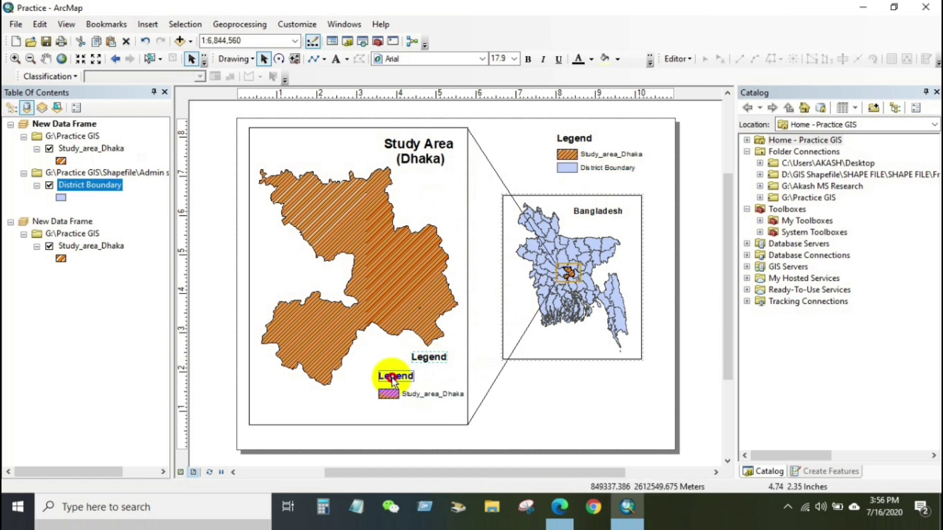
{"action": "left_click", "coordinate": [364, 355]}
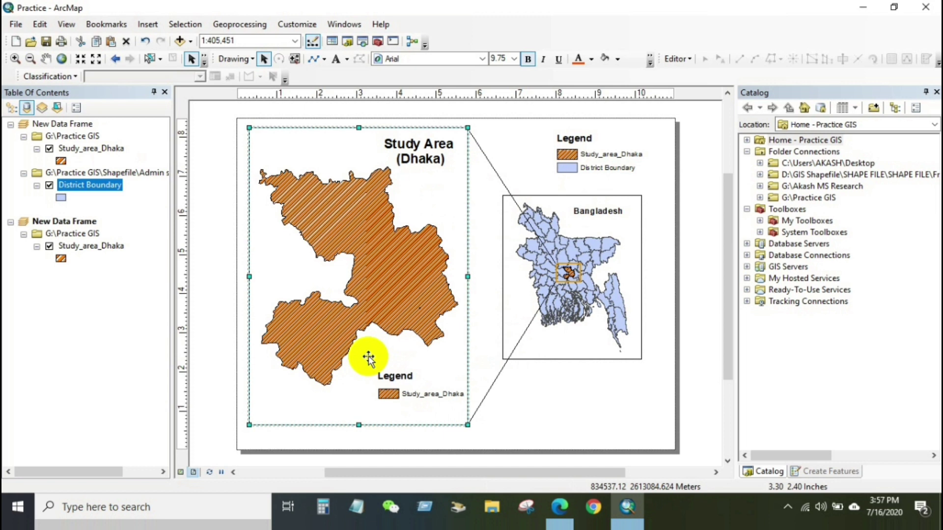
Delete both the Legend label and the pasted Study_area_Dhaka entry from the Dhaka frame
{"action": "left_click", "coordinate": [392, 376]}
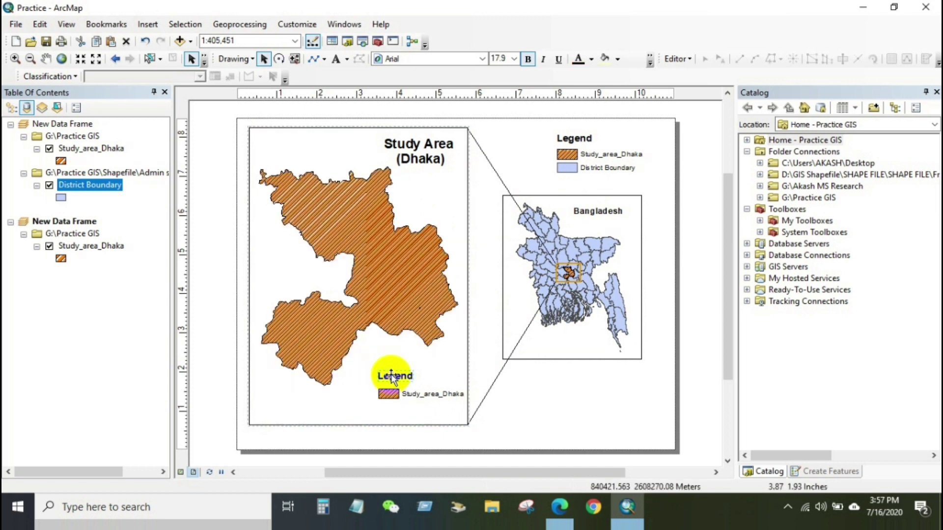
{"action": "right_click", "coordinate": [391, 373]}
{"action": "left_click", "coordinate": [438, 207]}
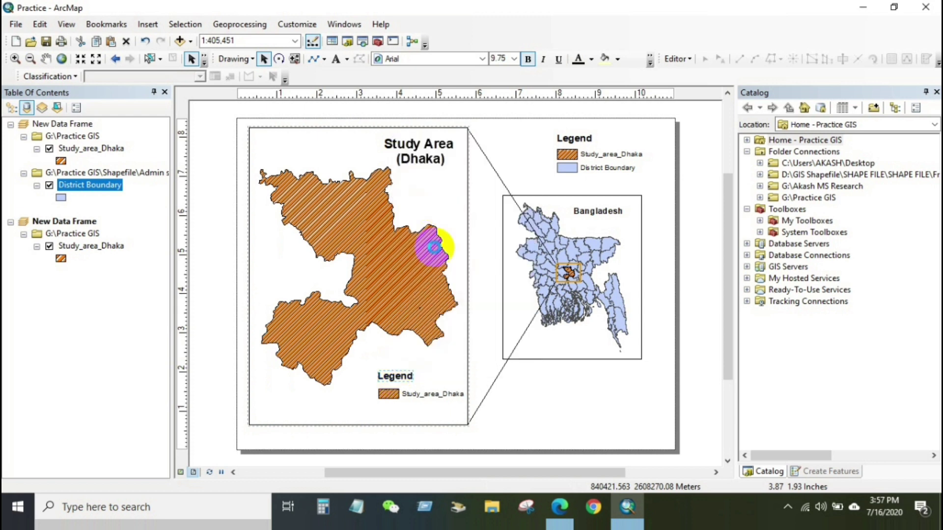
{"action": "right_click", "coordinate": [393, 396]}
{"action": "left_click", "coordinate": [434, 222]}
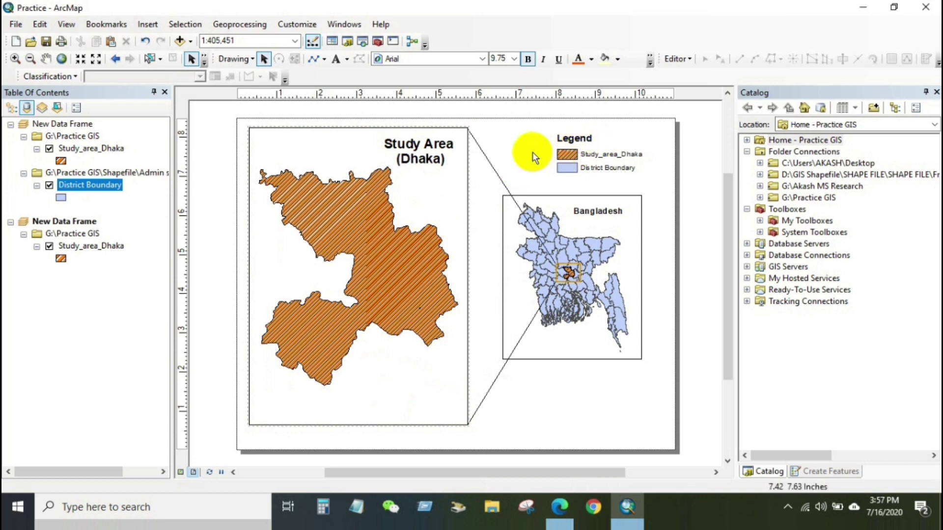
Insert the ESRI North 19 compass arrow and drag it to the lower right, below the inset
{"action": "left_click", "coordinate": [148, 25]}
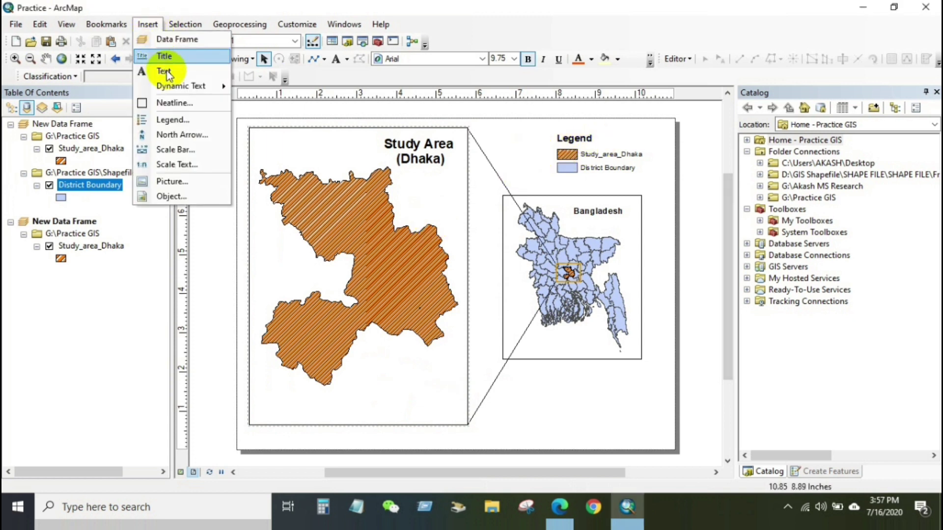
{"action": "left_click", "coordinate": [187, 153]}
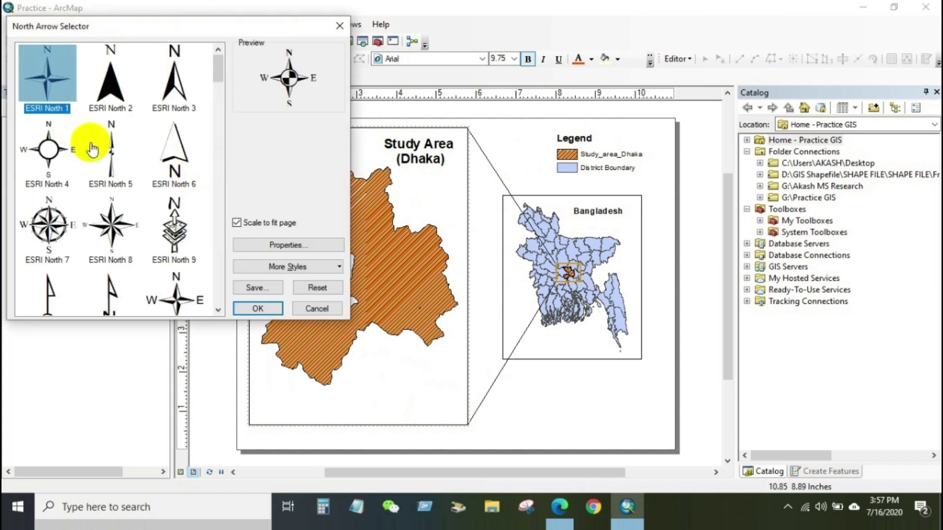
{"action": "left_click", "coordinate": [52, 150]}
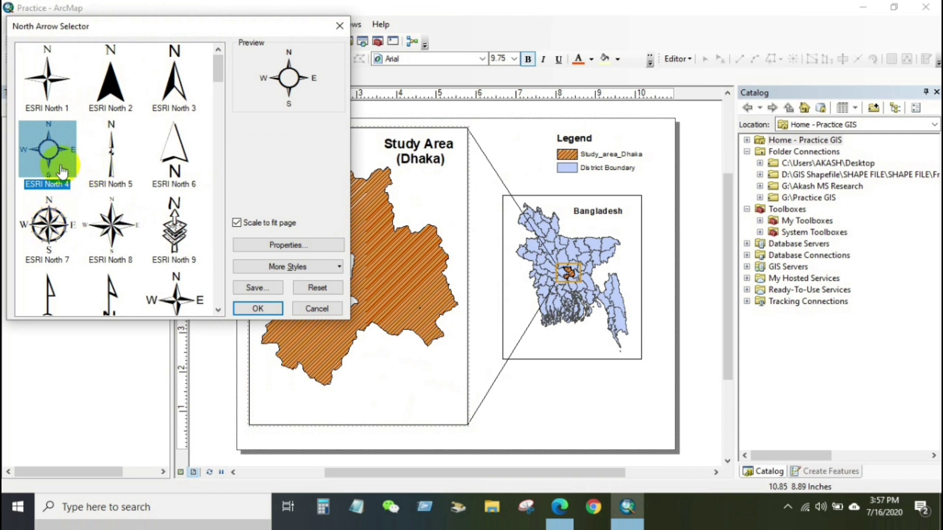
{"action": "left_click_drag", "start_coordinate": [219, 69], "coordinate": [217, 93]}
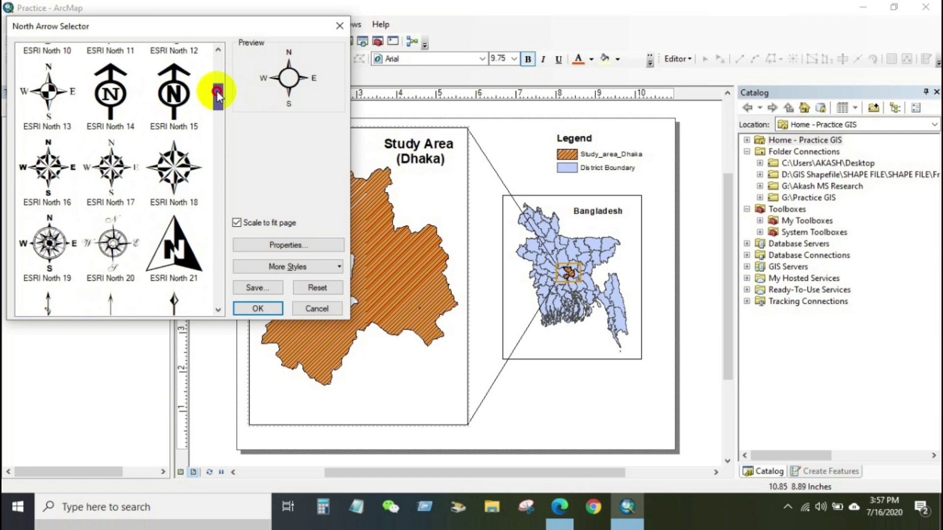
{"action": "left_click", "coordinate": [47, 239]}
{"action": "left_click", "coordinate": [251, 312]}
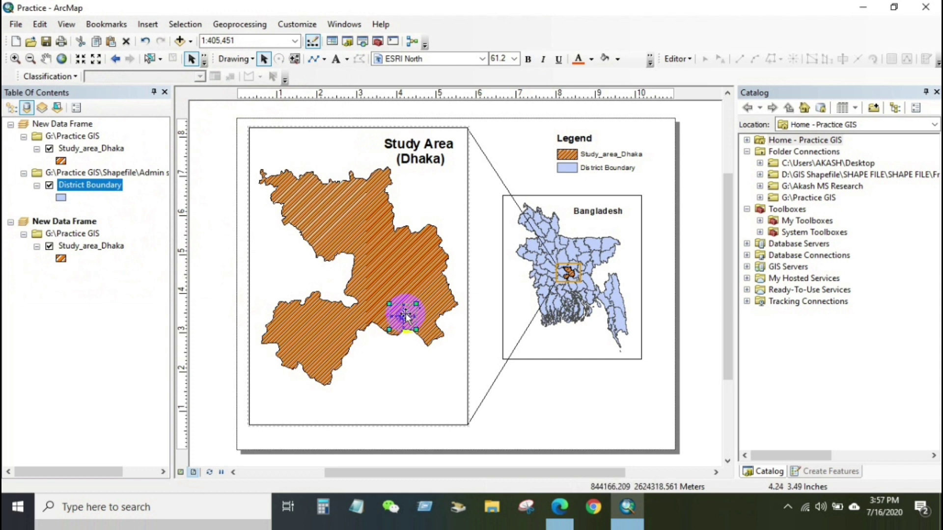
{"action": "left_click_drag", "start_coordinate": [415, 320], "coordinate": [578, 393]}
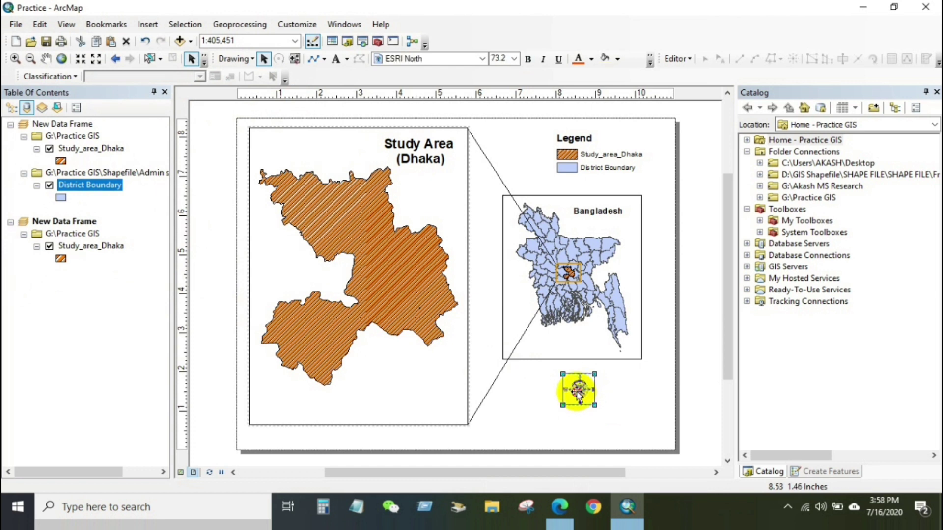
Move the north arrow further right in the page's lower right and enlarge it from its corner
{"action": "left_click", "coordinate": [623, 386]}
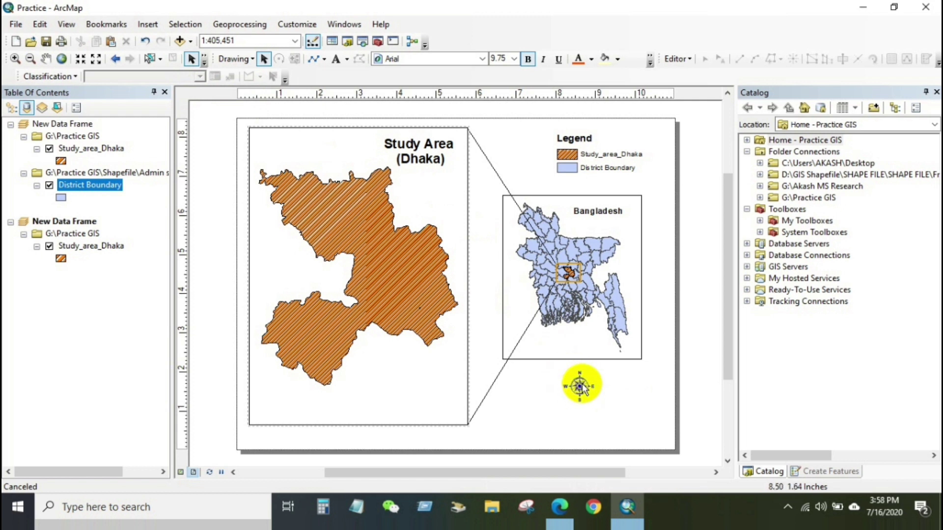
{"action": "left_click_drag", "start_coordinate": [582, 388], "coordinate": [665, 430]}
{"action": "mouse_move", "coordinate": [618, 383]}
{"action": "left_mouse_down"}
{"action": "mouse_move", "coordinate": [607, 383]}
{"action": "mouse_move", "coordinate": [617, 397]}
{"action": "left_mouse_up"}
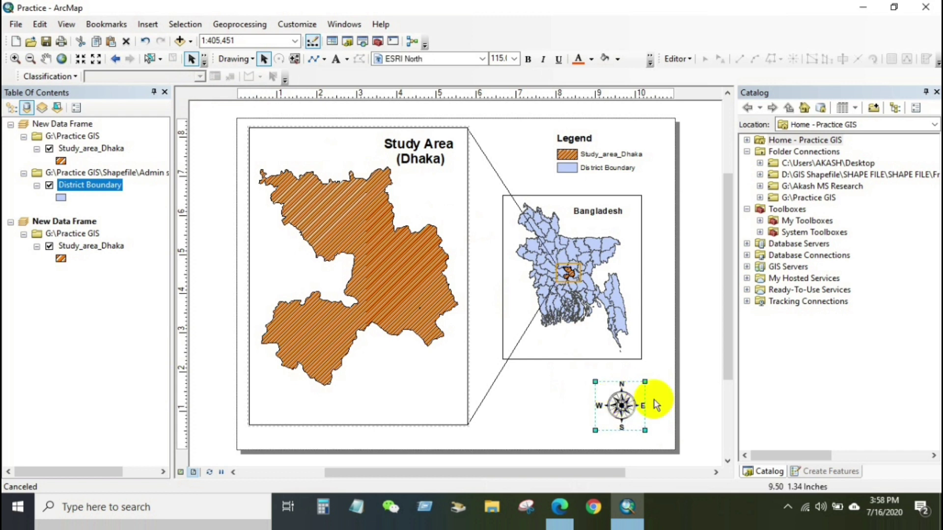
{"action": "left_click", "coordinate": [690, 394]}
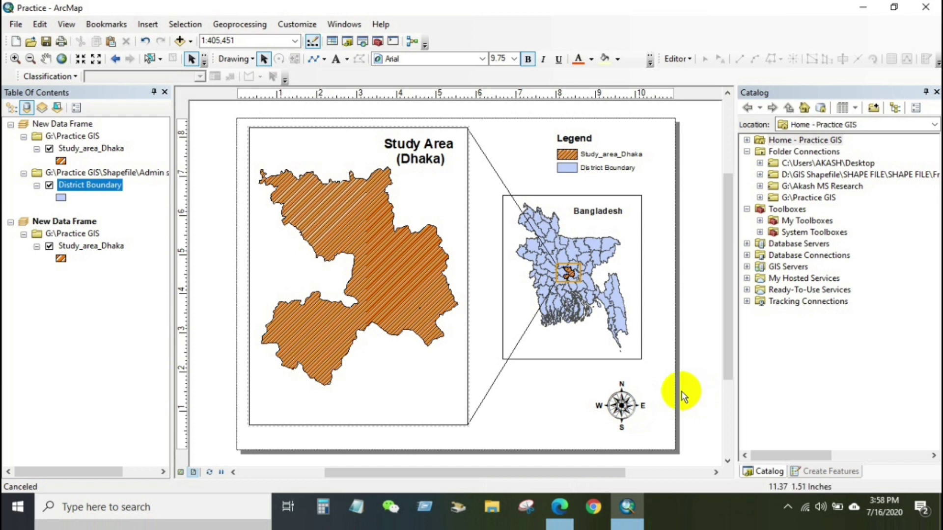
Select the Dhaka map frame and start inserting a scale bar for it
{"action": "left_click", "coordinate": [315, 147]}
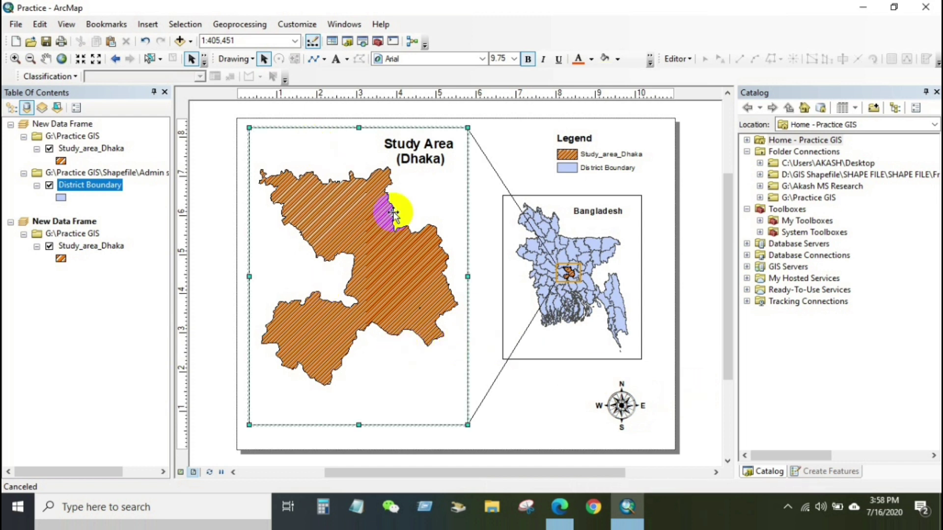
{"action": "left_click", "coordinate": [142, 25]}
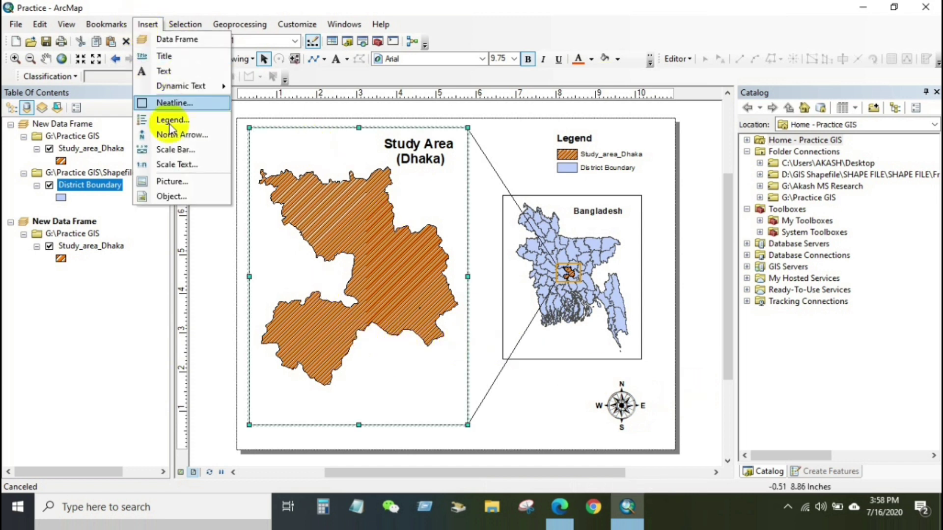
{"action": "left_click", "coordinate": [169, 150]}
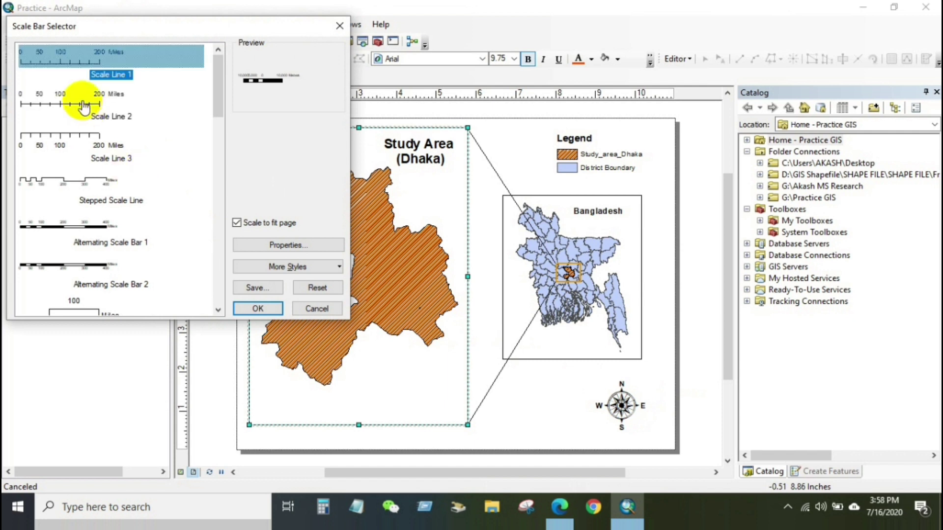
Add a Scale Line 2 scale bar in Kilometers and place it at the bottom of the Dhaka frame
{"action": "left_click", "coordinate": [67, 100]}
{"action": "left_click", "coordinate": [69, 63]}
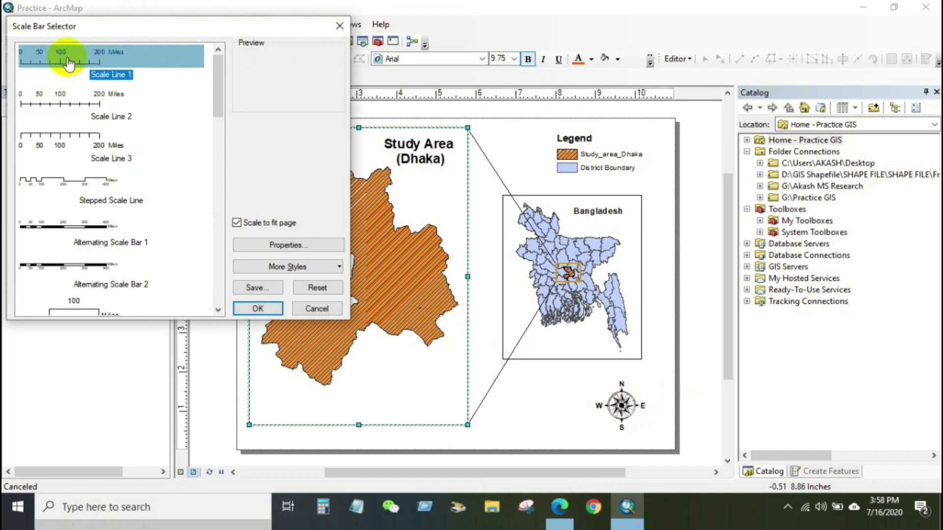
{"action": "left_click", "coordinate": [65, 97]}
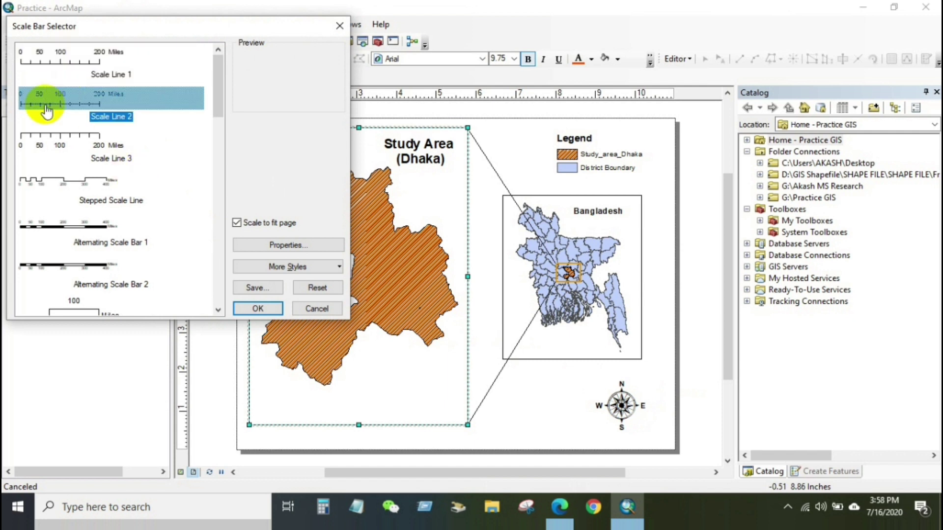
{"action": "left_click", "coordinate": [284, 248]}
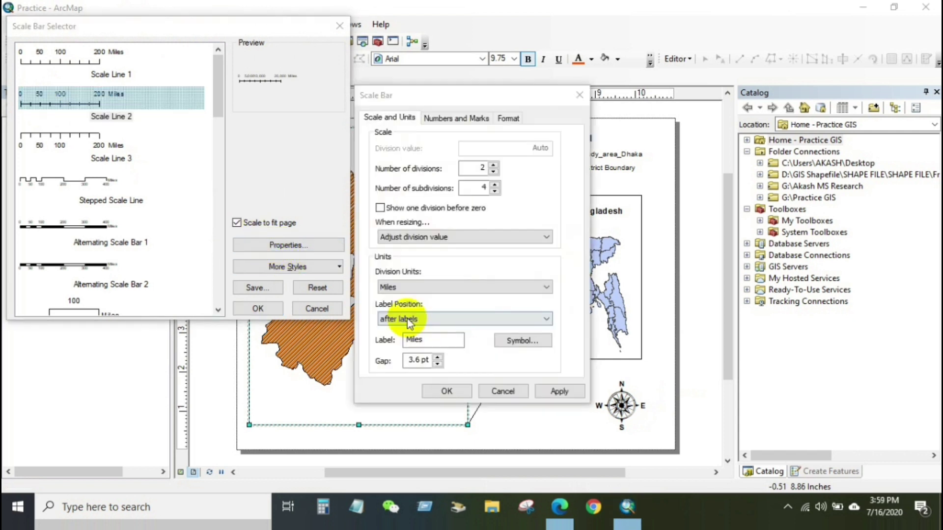
{"action": "left_click", "coordinate": [450, 288]}
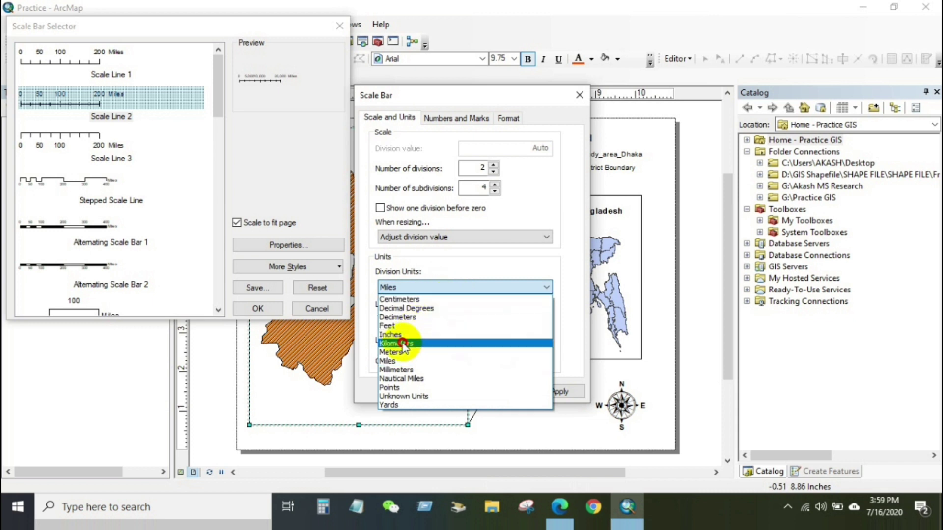
{"action": "left_click", "coordinate": [403, 344]}
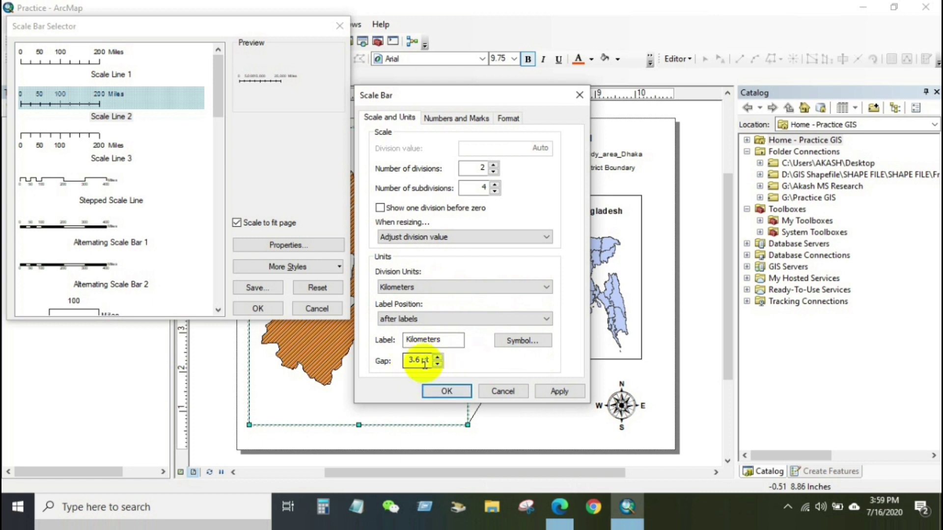
{"action": "left_click", "coordinate": [447, 392]}
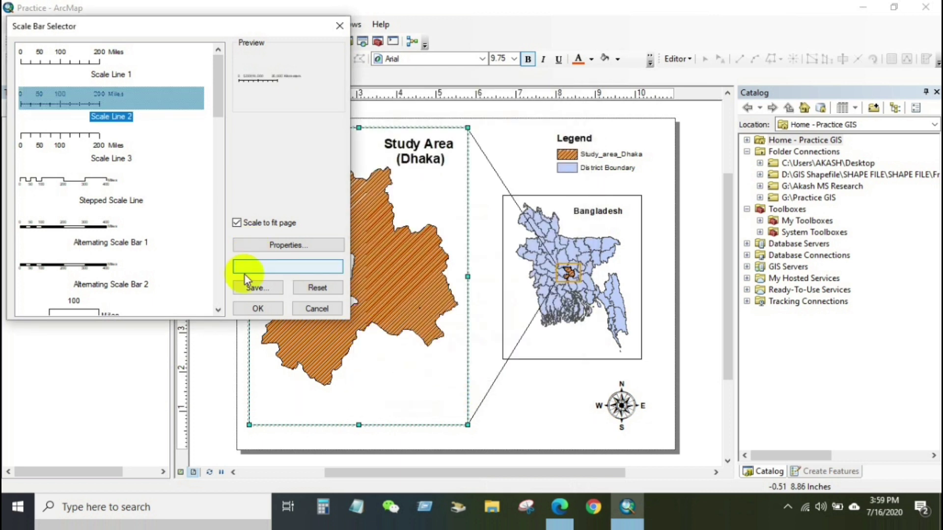
{"action": "left_click", "coordinate": [258, 308]}
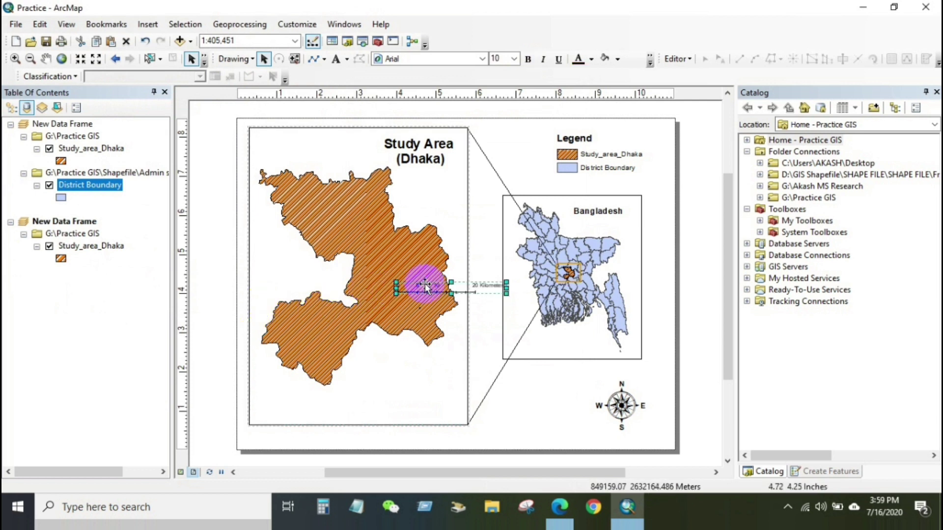
{"action": "left_click_drag", "start_coordinate": [426, 284], "coordinate": [365, 403]}
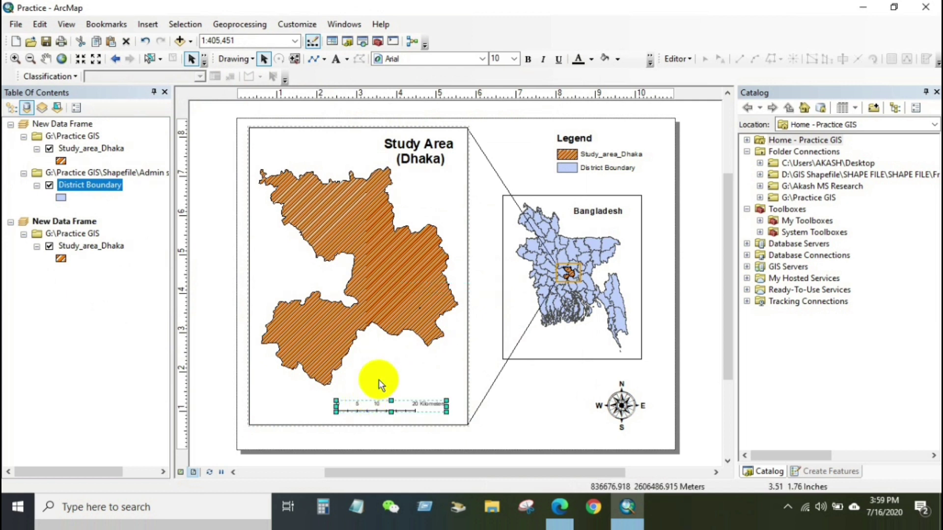
Select the Study Area map frame and open the Insert menu
{"action": "left_click", "coordinate": [380, 400]}
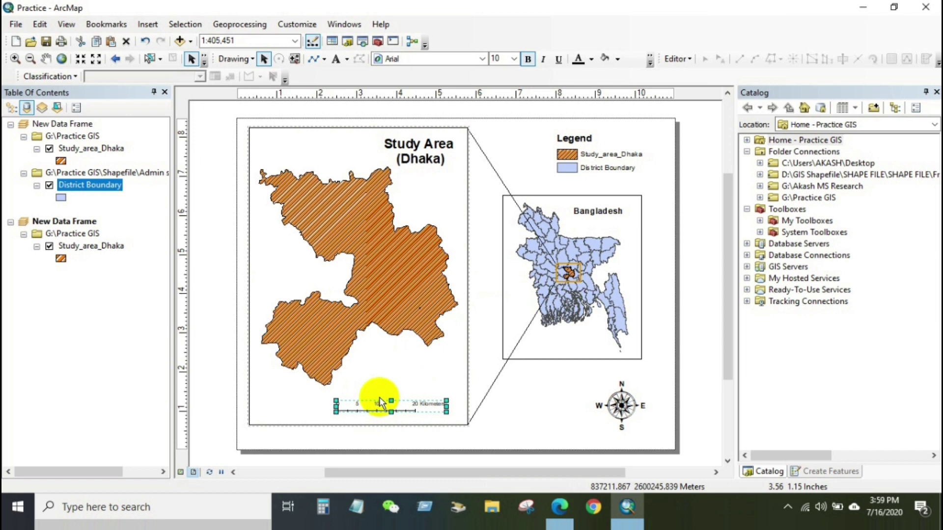
{"action": "left_click", "coordinate": [381, 377]}
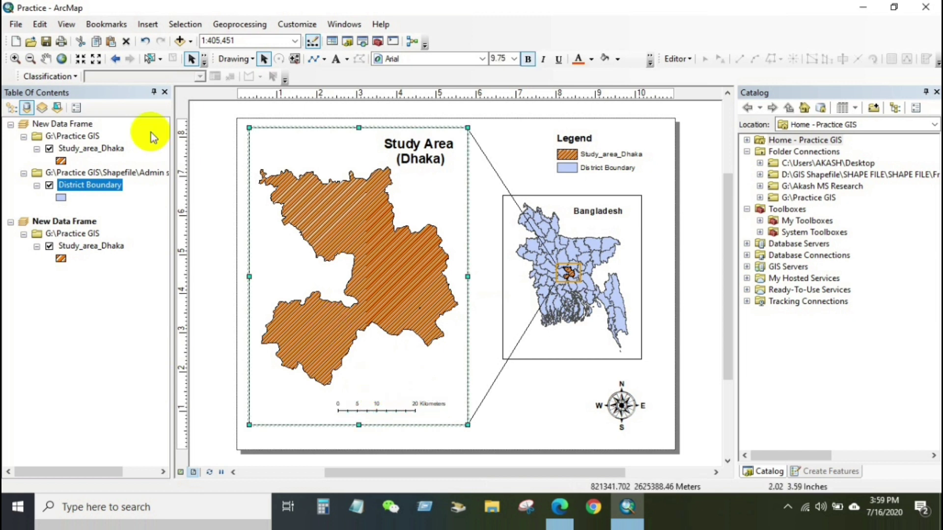
{"action": "left_click", "coordinate": [148, 24]}
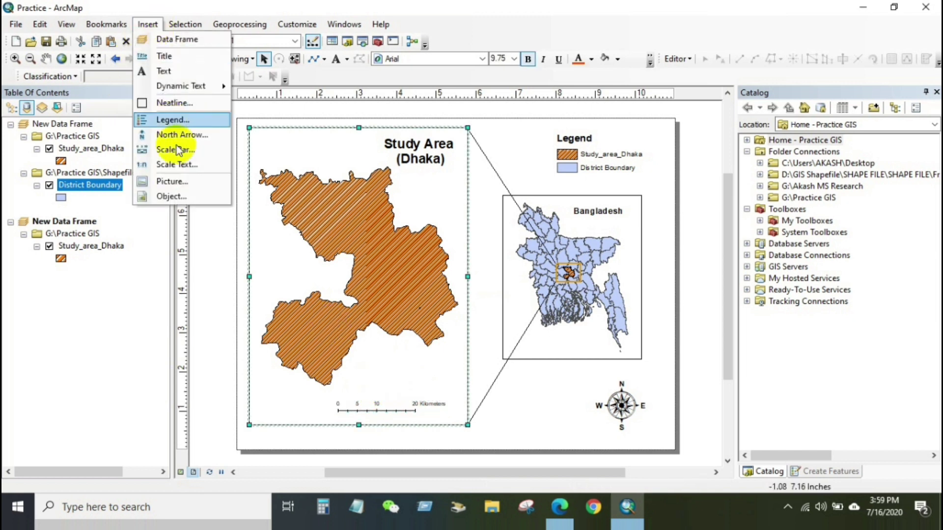
Insert a scale text in the 1 cm = 10 km style and place it above the Dhaka kilometre scale bar
{"action": "left_click", "coordinate": [177, 165]}
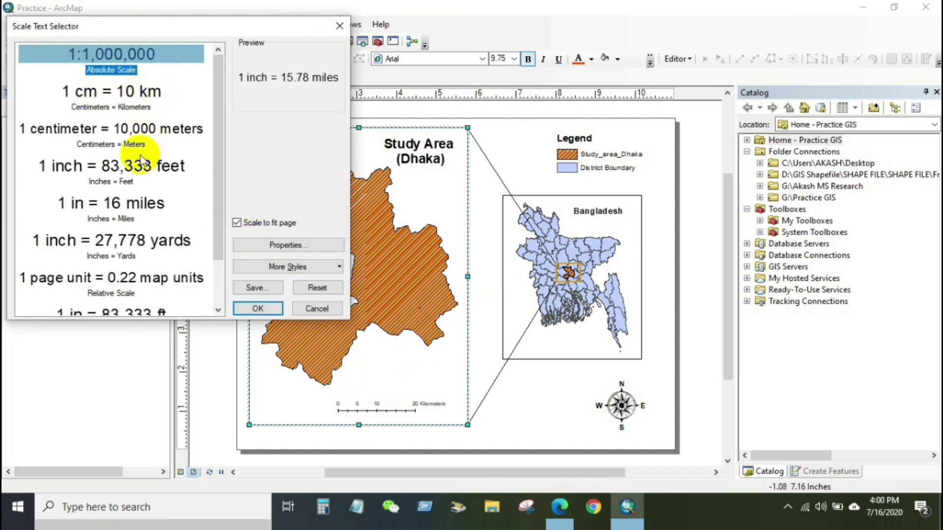
{"action": "left_click", "coordinate": [114, 98]}
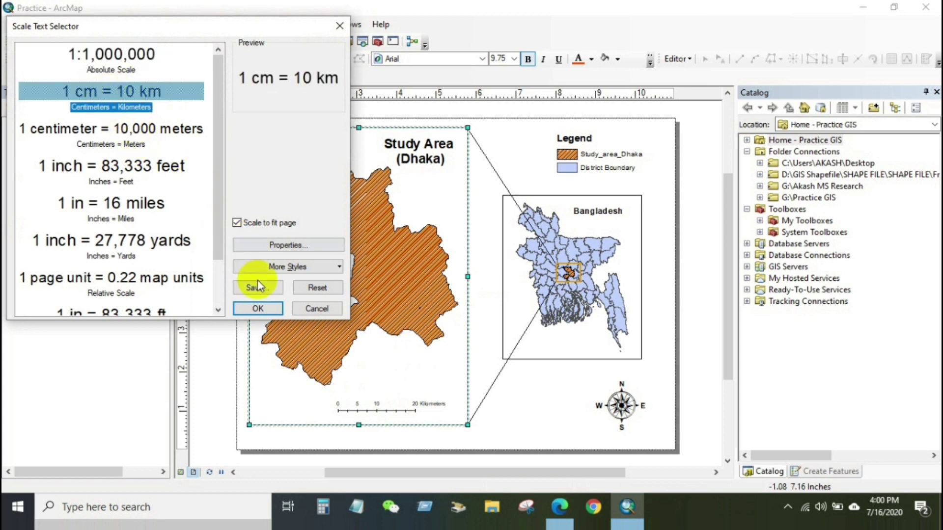
{"action": "left_click", "coordinate": [256, 309]}
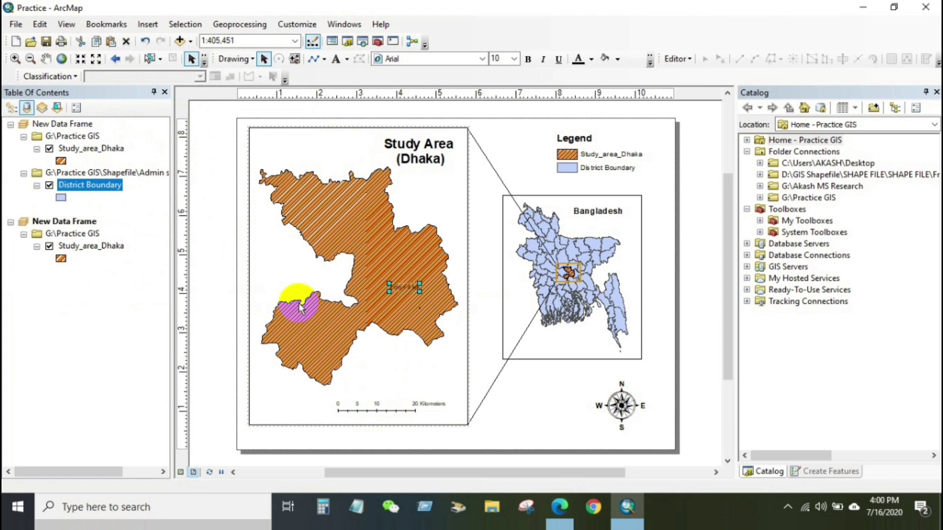
{"action": "left_click", "coordinate": [401, 288]}
{"action": "left_click_drag", "start_coordinate": [402, 290], "coordinate": [374, 388]}
{"action": "left_click", "coordinate": [386, 370]}
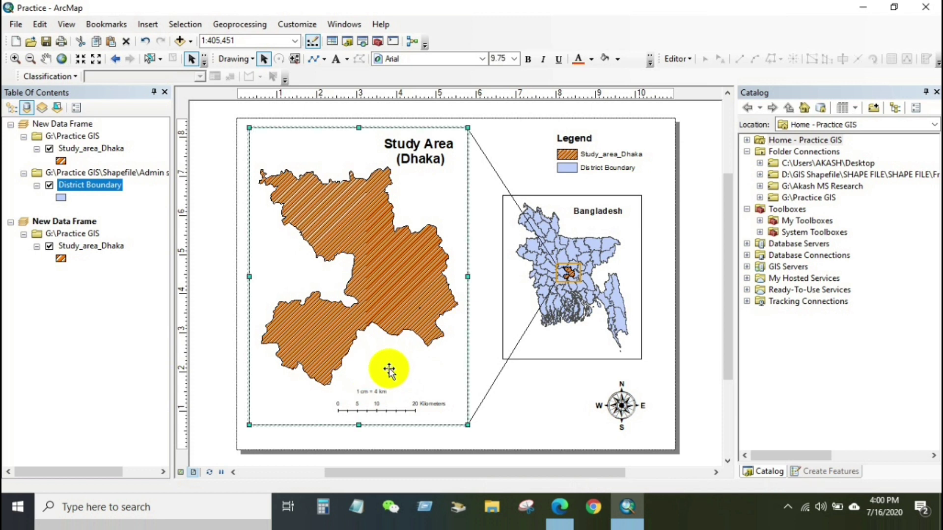
{"action": "left_click", "coordinate": [506, 396]}
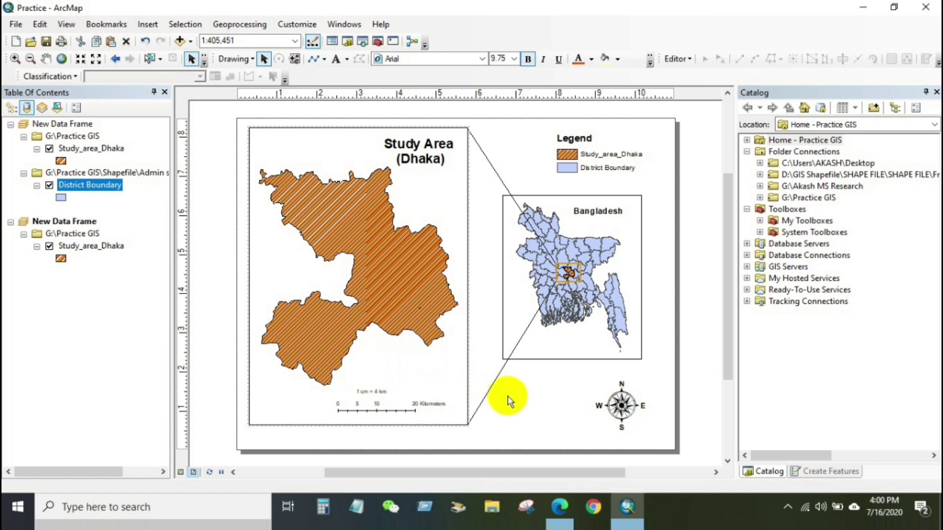
For the Bangladesh inset frame, add a Scale Line 1 scale bar with Kilometers division units
{"action": "left_click", "coordinate": [555, 347]}
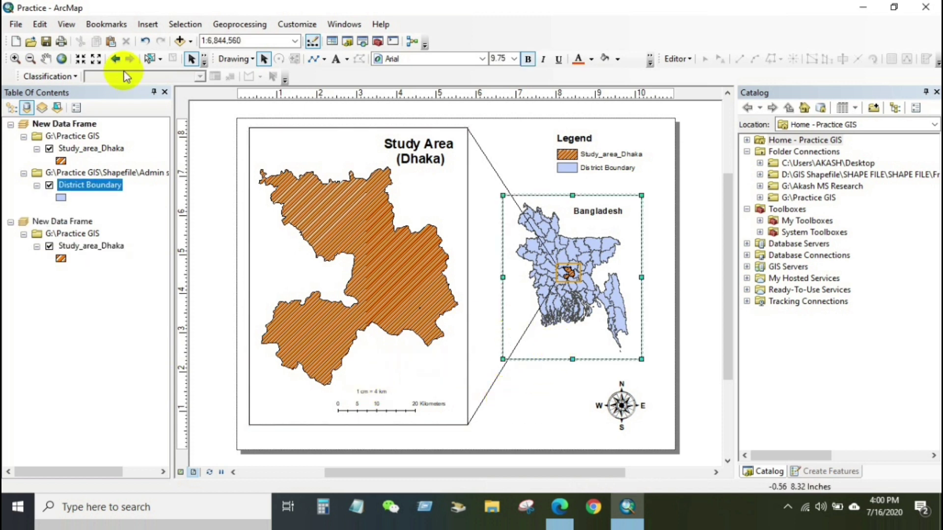
{"action": "left_click", "coordinate": [147, 24]}
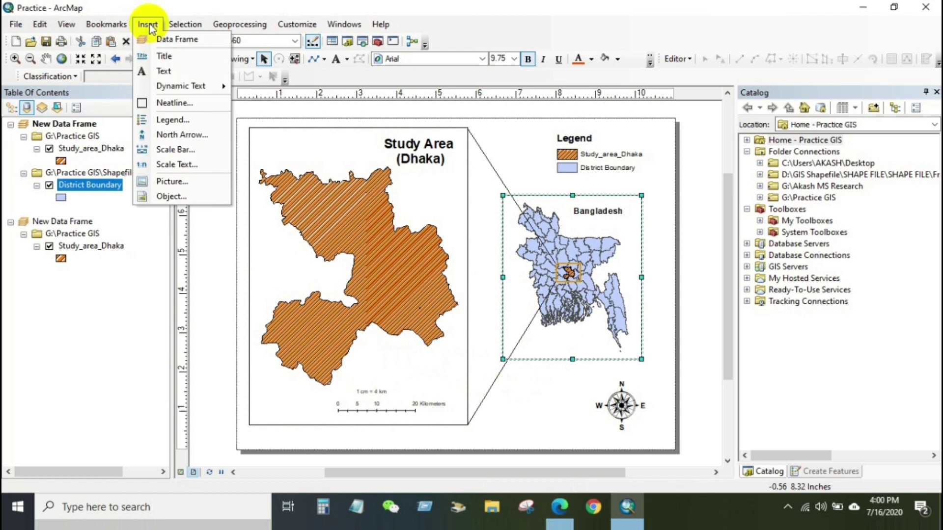
{"action": "left_click", "coordinate": [185, 149]}
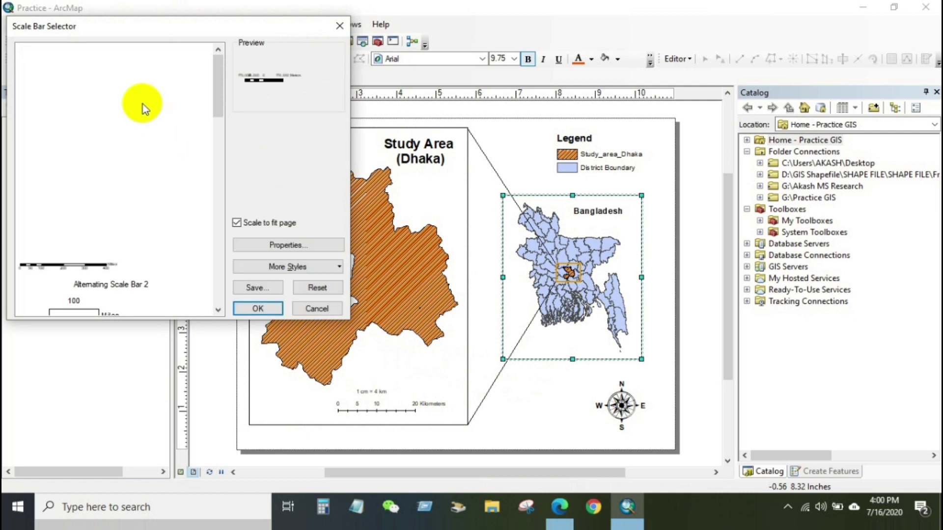
{"action": "left_click", "coordinate": [62, 56]}
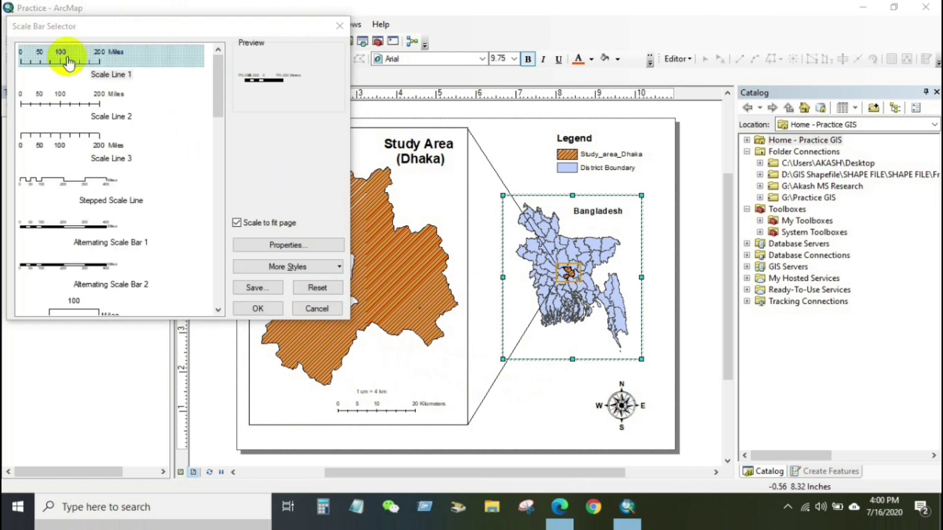
{"action": "left_click", "coordinate": [292, 269]}
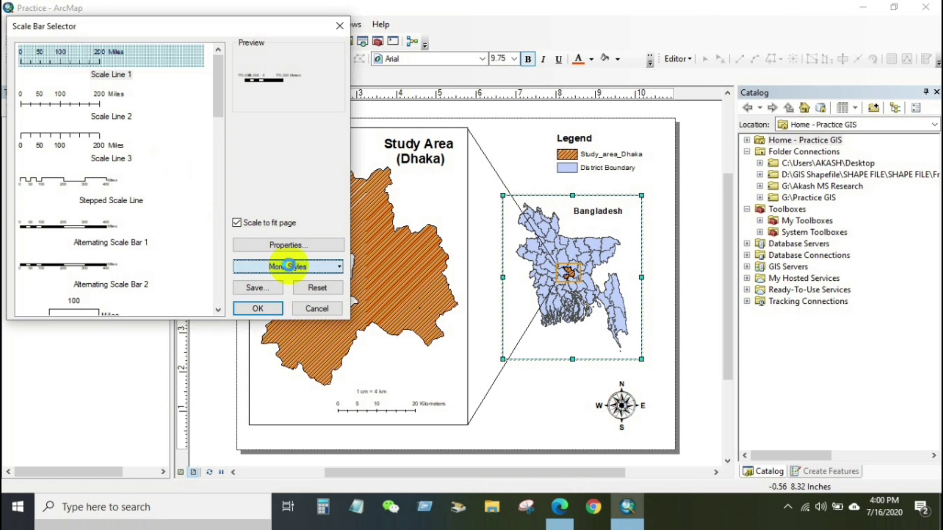
{"action": "left_click", "coordinate": [342, 249]}
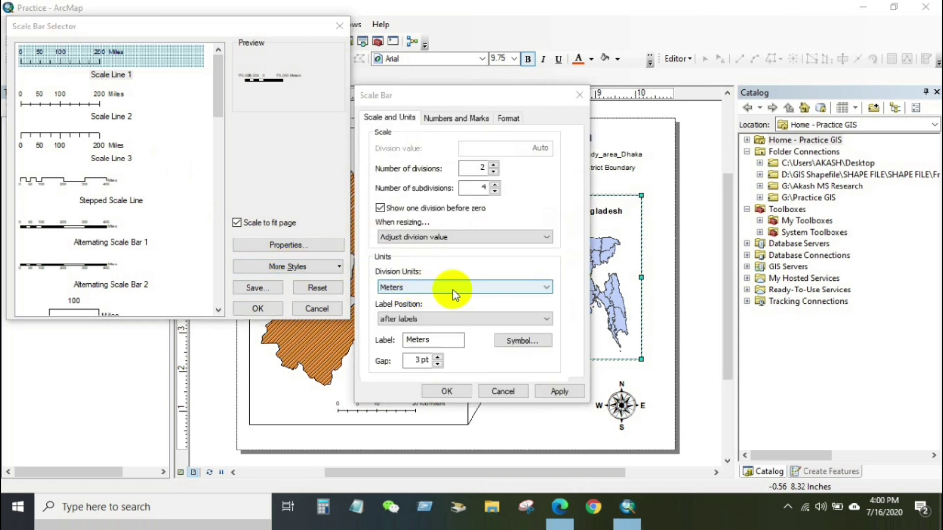
{"action": "left_click", "coordinate": [453, 290]}
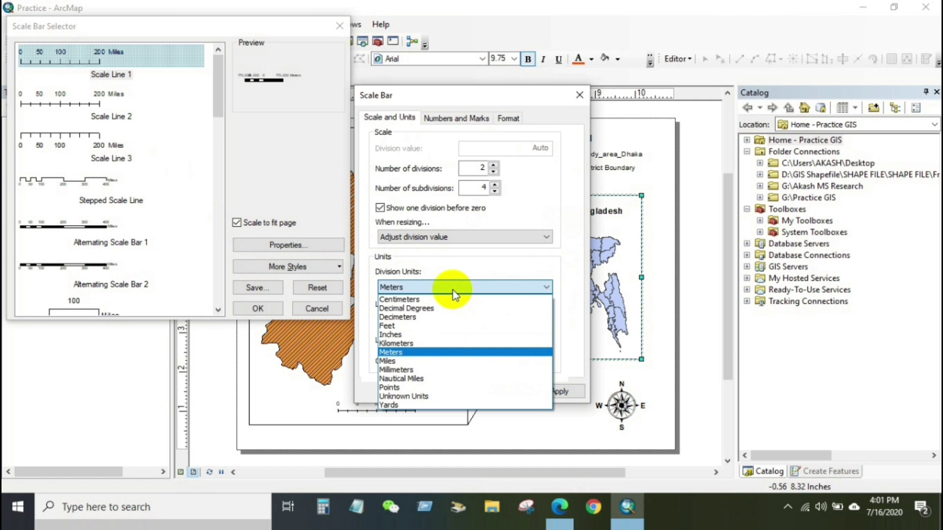
{"action": "left_click", "coordinate": [404, 345]}
{"action": "left_click", "coordinate": [441, 392]}
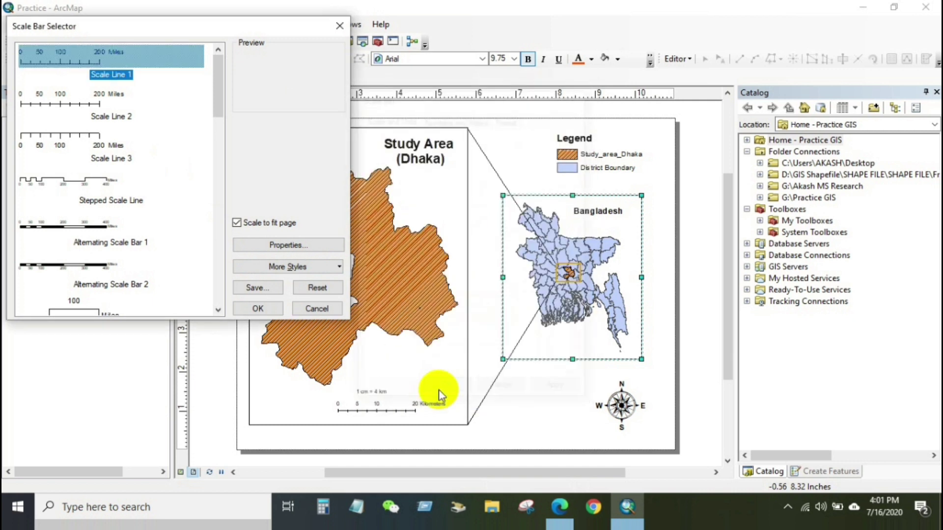
{"action": "left_click", "coordinate": [258, 308]}
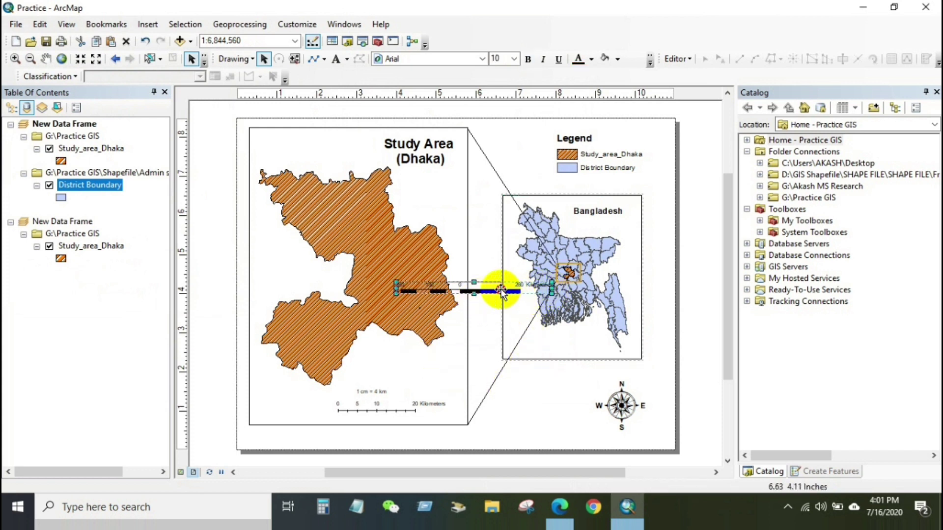
Shorten the new scale bar and move it to the bottom of the Bangladesh inset
{"action": "left_click_drag", "start_coordinate": [500, 289], "coordinate": [501, 290]}
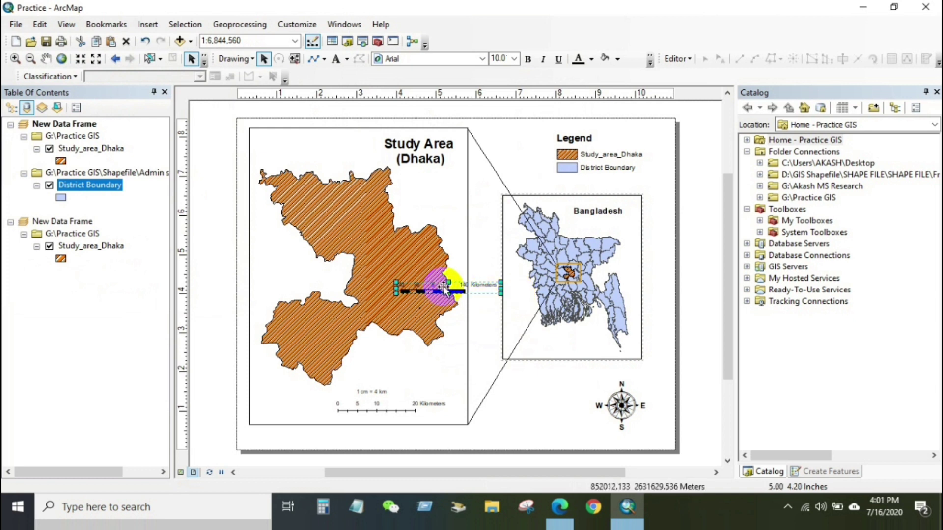
{"action": "left_click", "coordinate": [480, 288]}
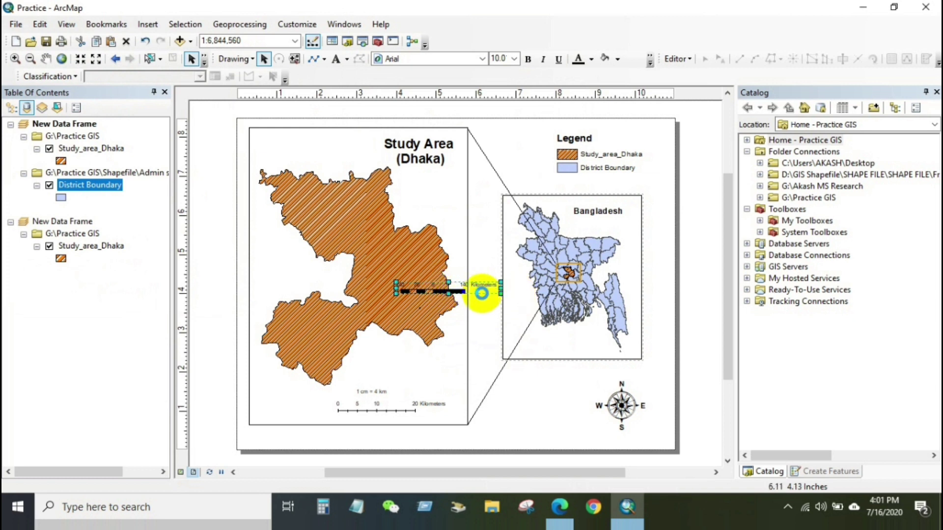
{"action": "left_click_drag", "start_coordinate": [481, 293], "coordinate": [564, 352]}
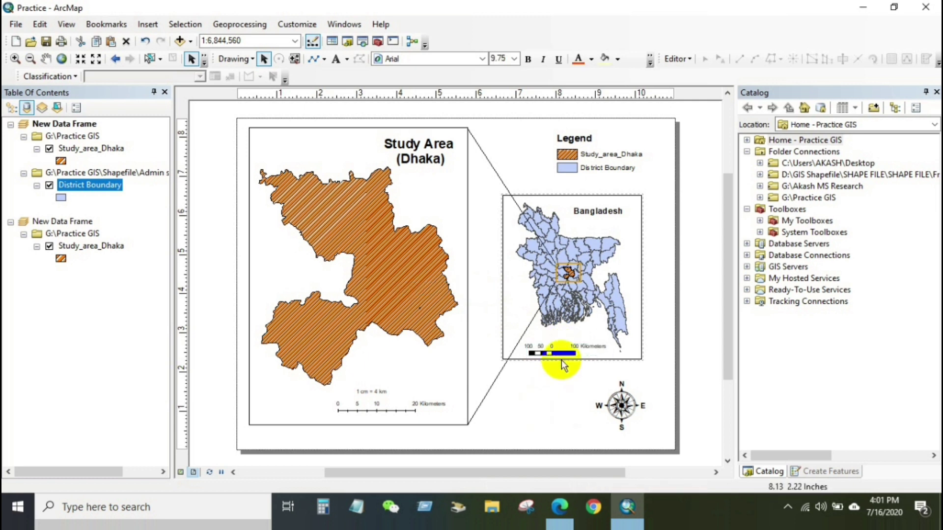
{"action": "left_click", "coordinate": [568, 354]}
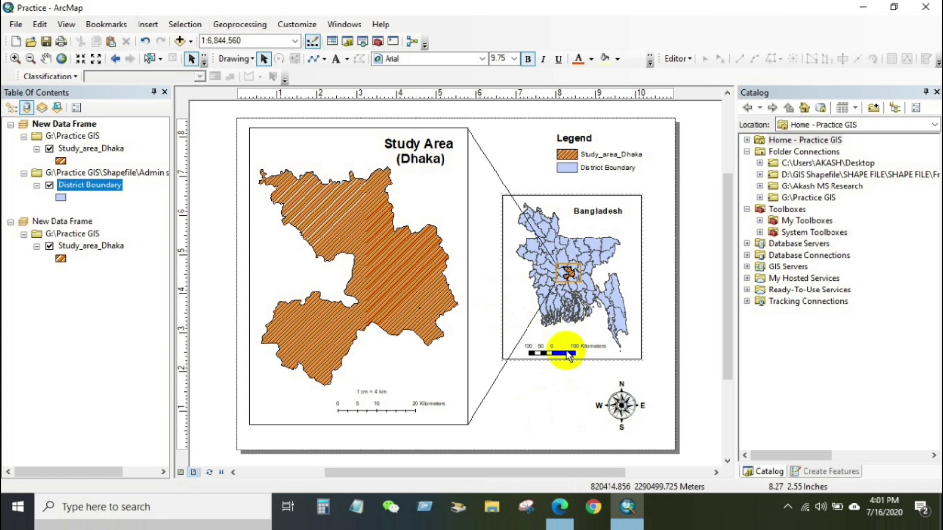
Insert a scale text in the 1 cm = 10 km style and move it above the inset's scale bar
{"action": "left_click", "coordinate": [147, 24]}
{"action": "left_click", "coordinate": [174, 165]}
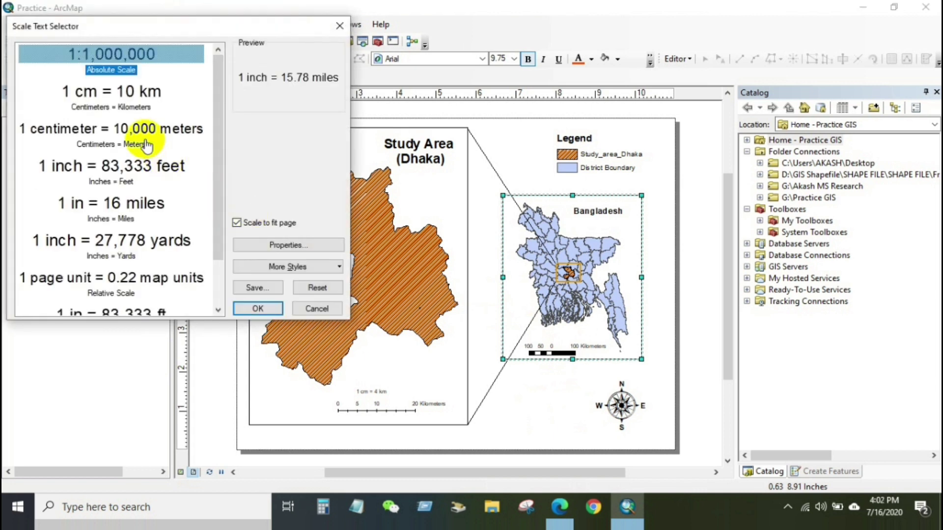
{"action": "left_click", "coordinate": [105, 105]}
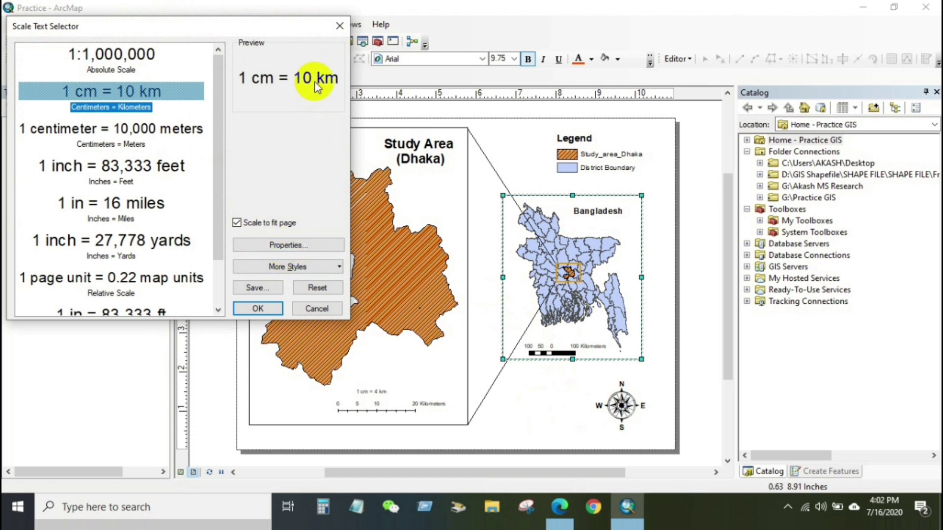
{"action": "left_click", "coordinate": [258, 314]}
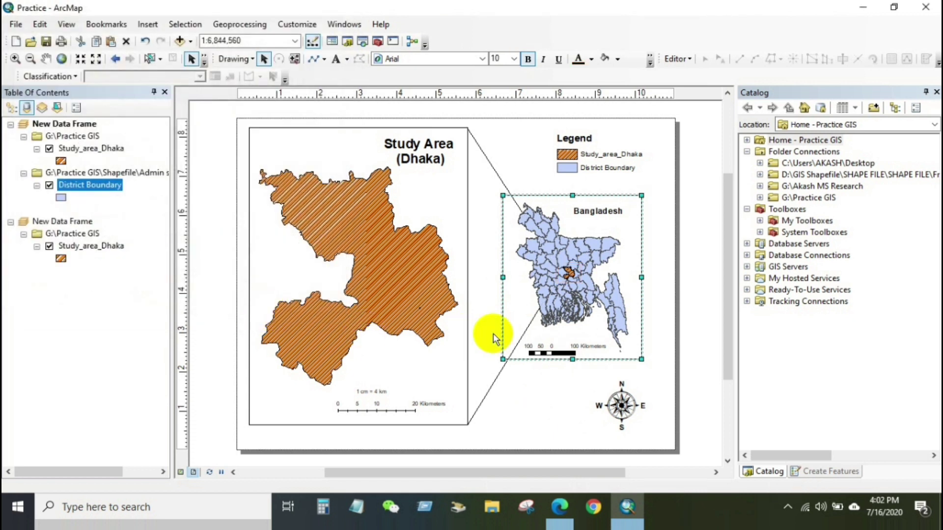
{"action": "left_click_drag", "start_coordinate": [400, 286], "coordinate": [544, 338]}
{"action": "left_click", "coordinate": [553, 340]}
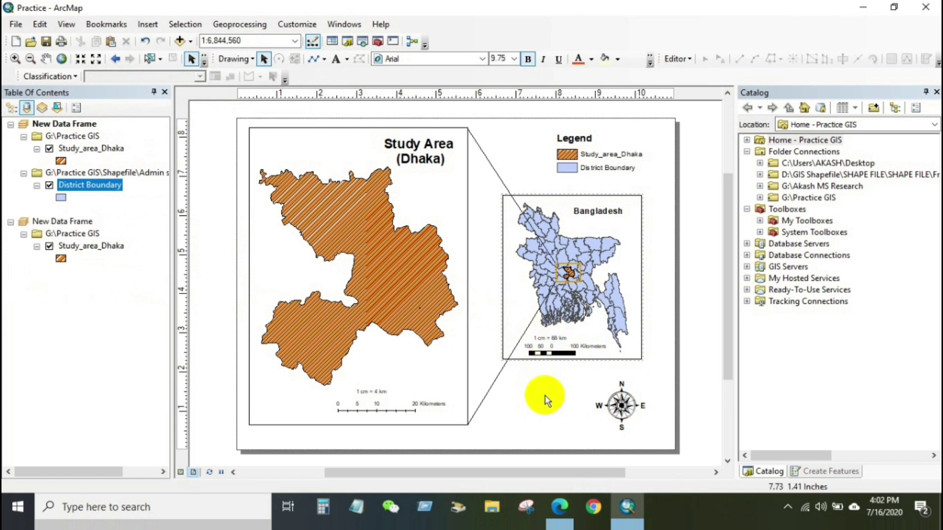
{"action": "left_click", "coordinate": [337, 149]}
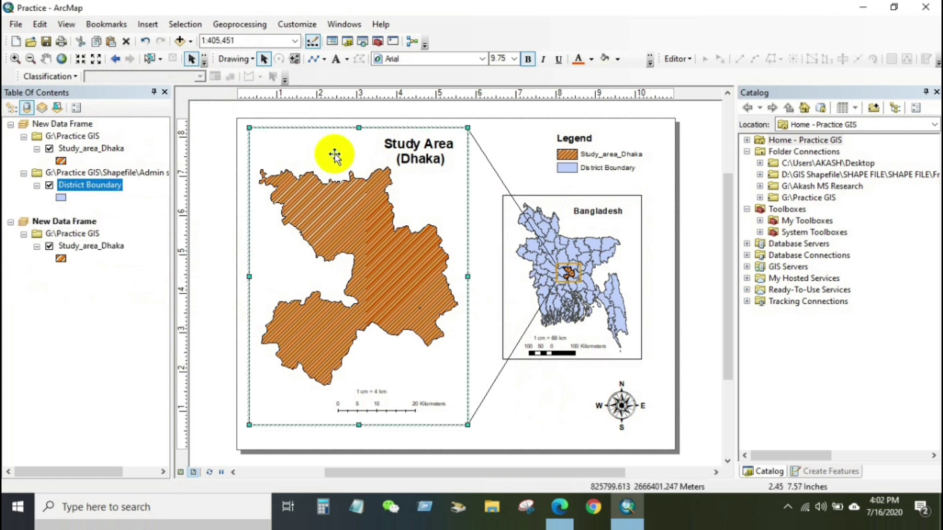
From the Study Area frame's properties, launch the Grids and Graticules Wizard with Graticule selected
{"action": "right_click", "coordinate": [335, 156]}
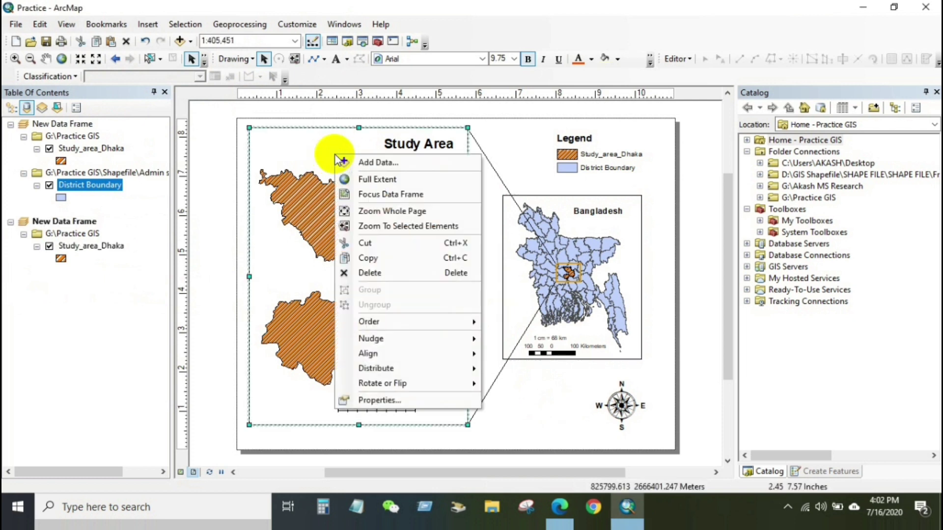
{"action": "left_click", "coordinate": [365, 402]}
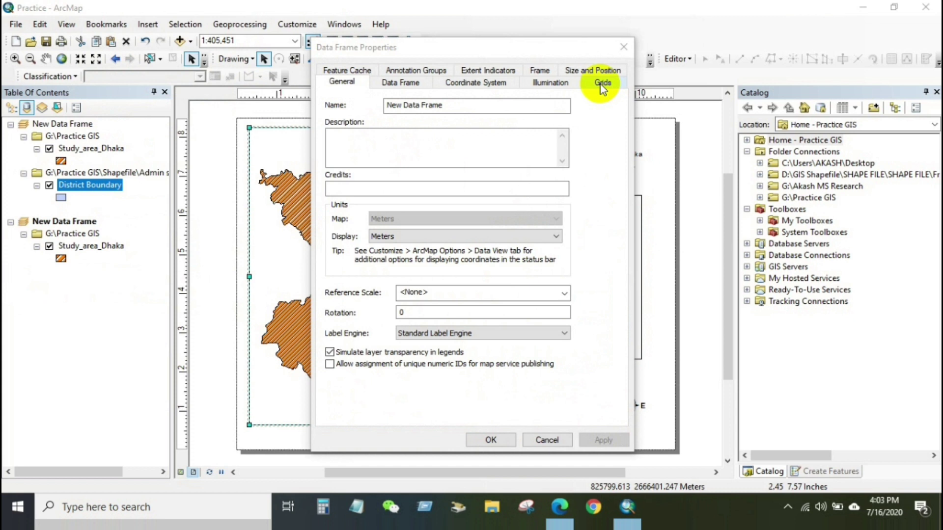
{"action": "left_click", "coordinate": [602, 85]}
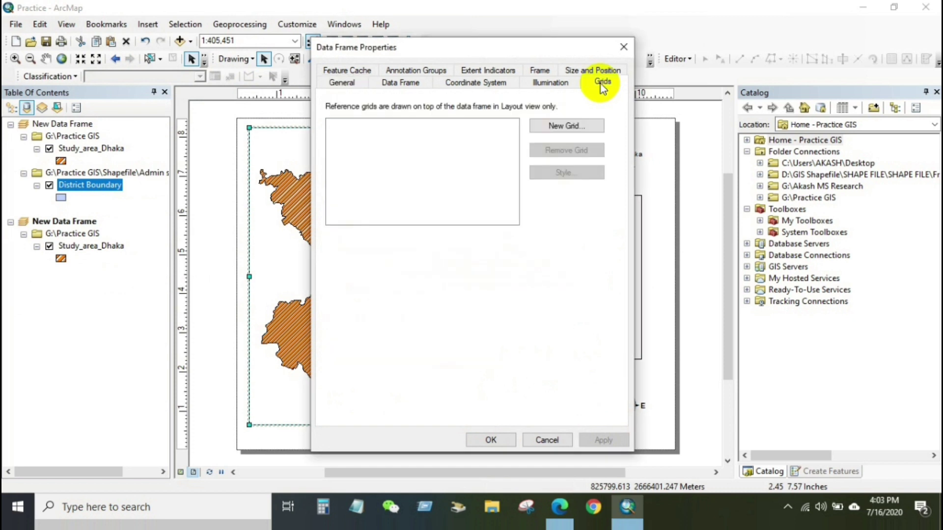
{"action": "left_click", "coordinate": [556, 126]}
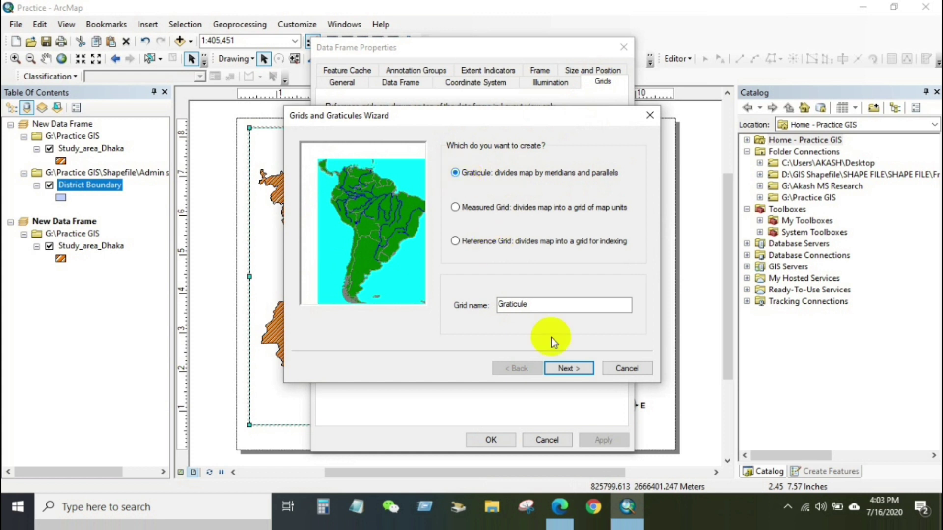
Finish a labels-only graticule named 'Graticule' in the wizard and open its reference system properties
{"action": "left_click", "coordinate": [560, 368]}
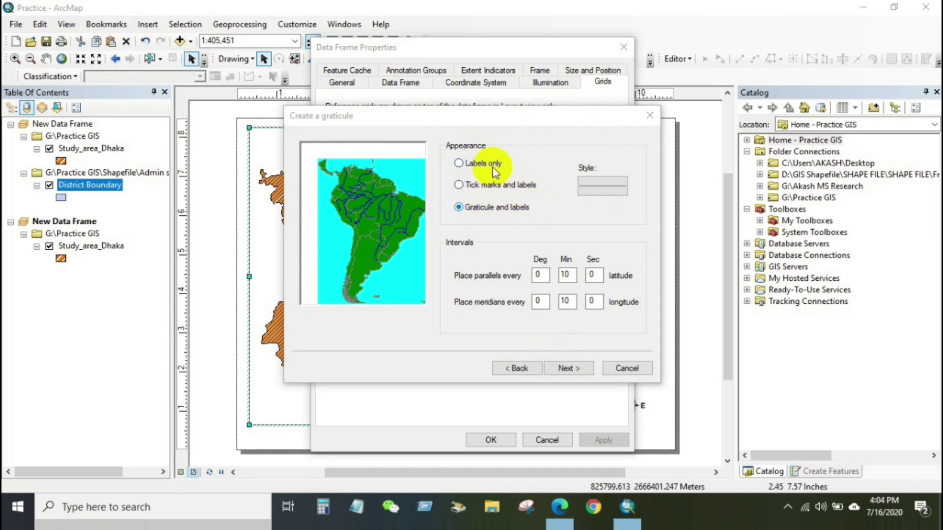
{"action": "left_click", "coordinate": [458, 164]}
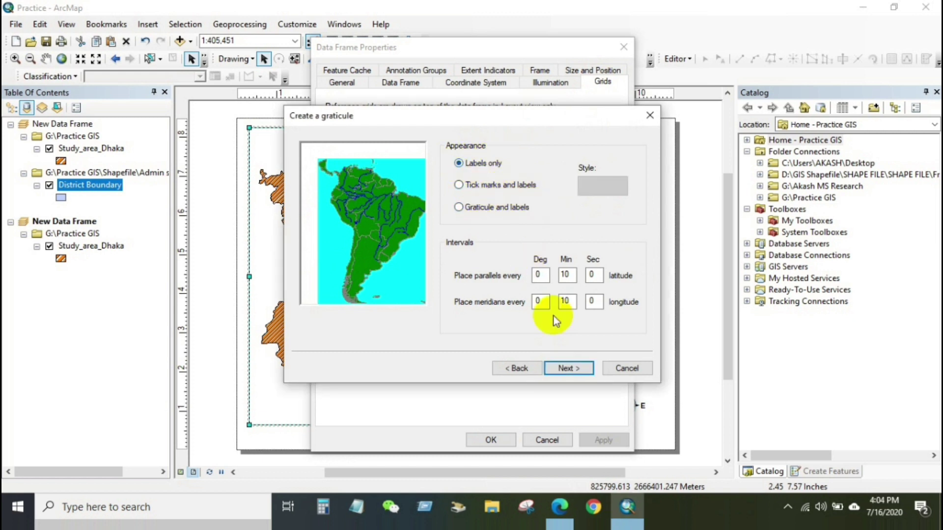
{"action": "left_click", "coordinate": [565, 370]}
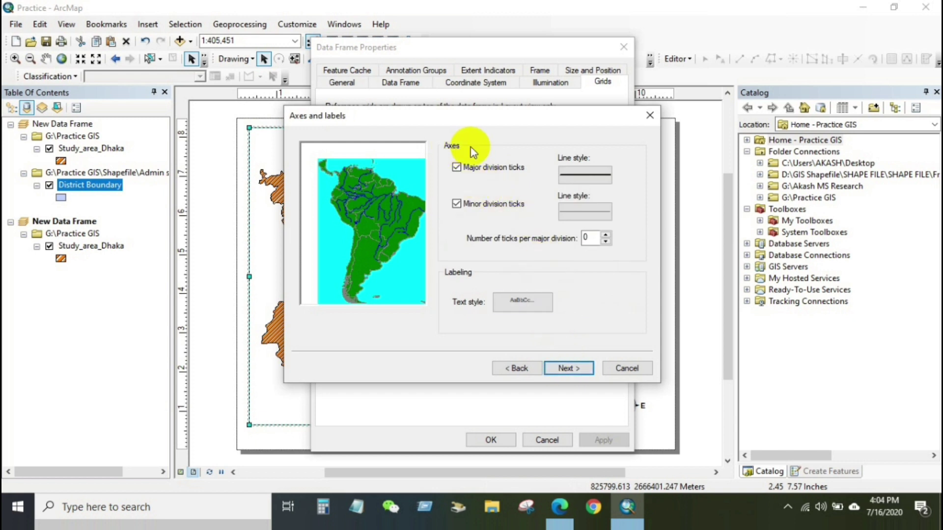
{"action": "left_click", "coordinate": [560, 369]}
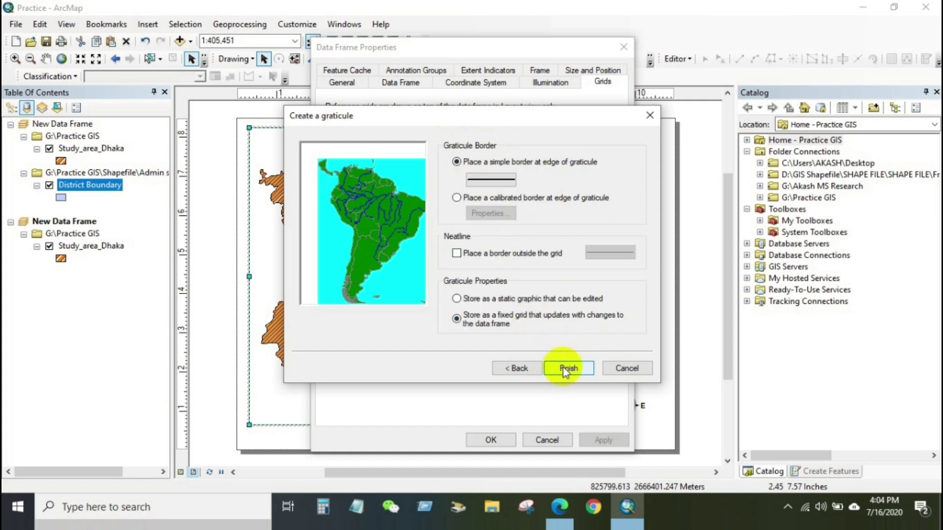
{"action": "left_click", "coordinate": [566, 369]}
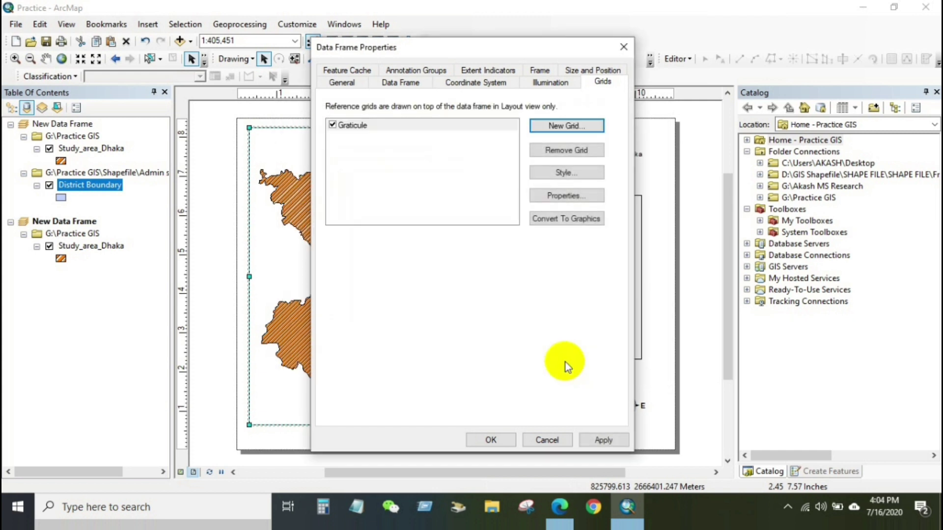
{"action": "left_click", "coordinate": [565, 196]}
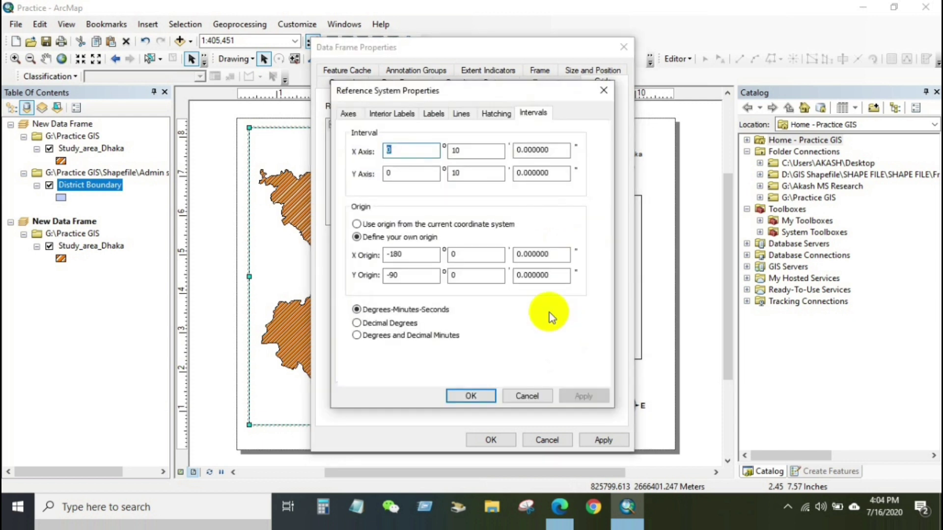
Point the graticule's major ticks inside, keep label size 6, and make left and right labels vertical
{"action": "left_click", "coordinate": [348, 113]}
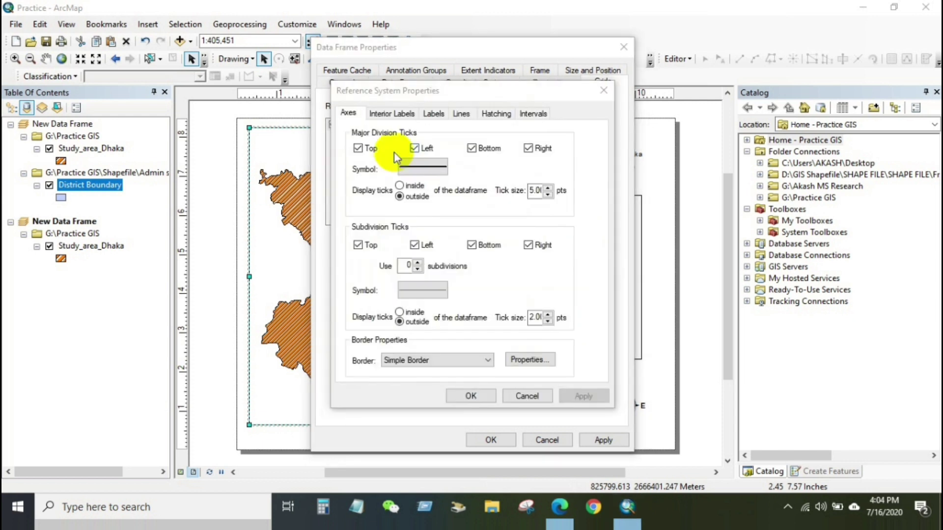
{"action": "left_click", "coordinate": [400, 185]}
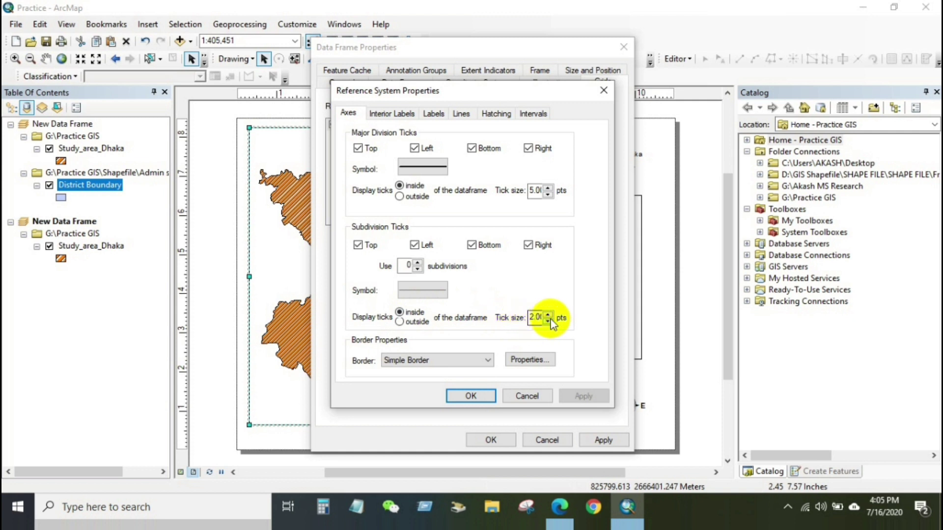
{"action": "left_click", "coordinate": [397, 114]}
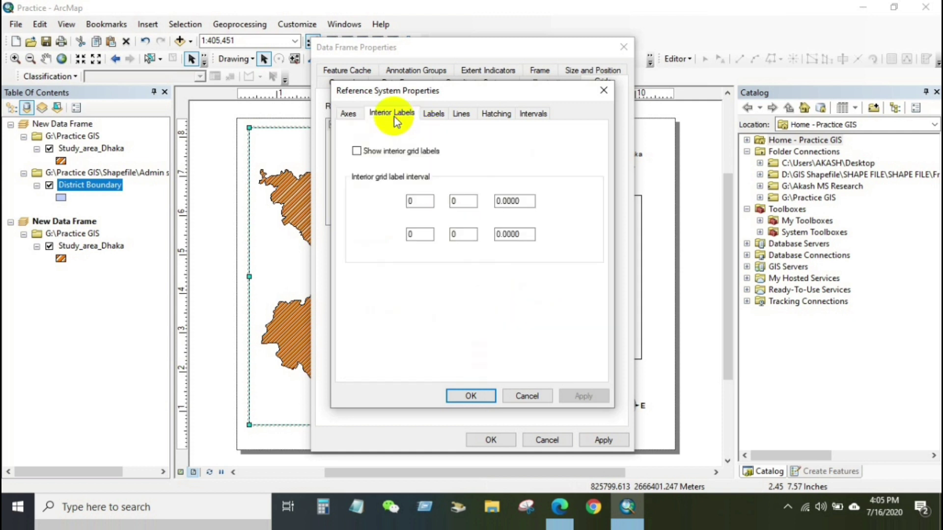
{"action": "left_click", "coordinate": [433, 114]}
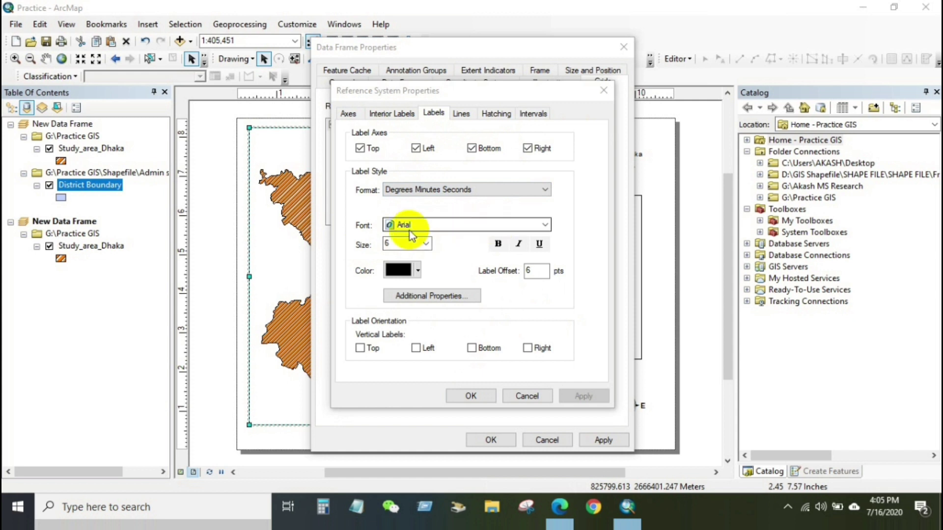
{"action": "left_click", "coordinate": [425, 243]}
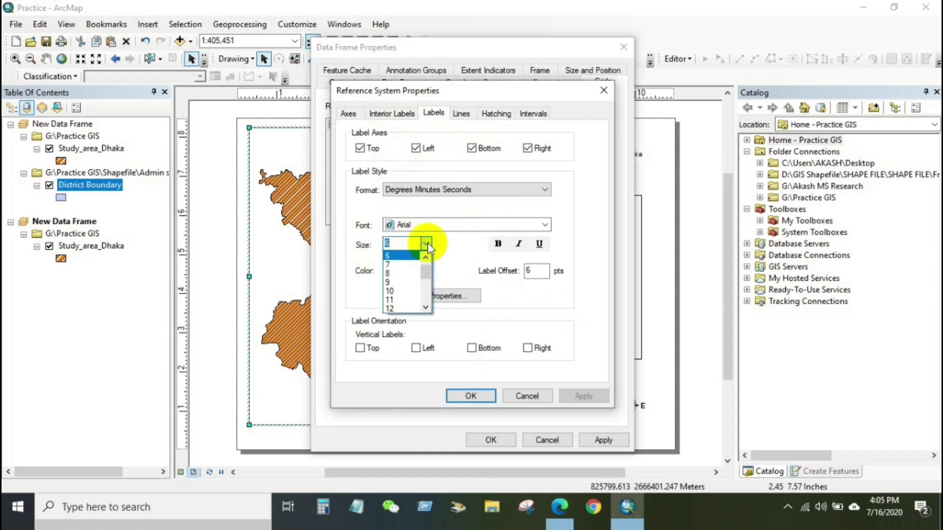
{"action": "left_click", "coordinate": [426, 243]}
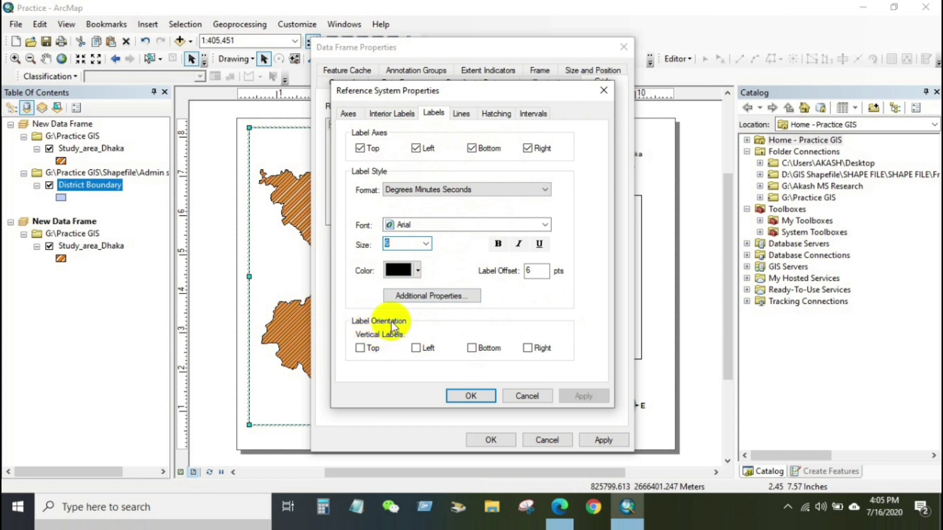
{"action": "left_click", "coordinate": [416, 349]}
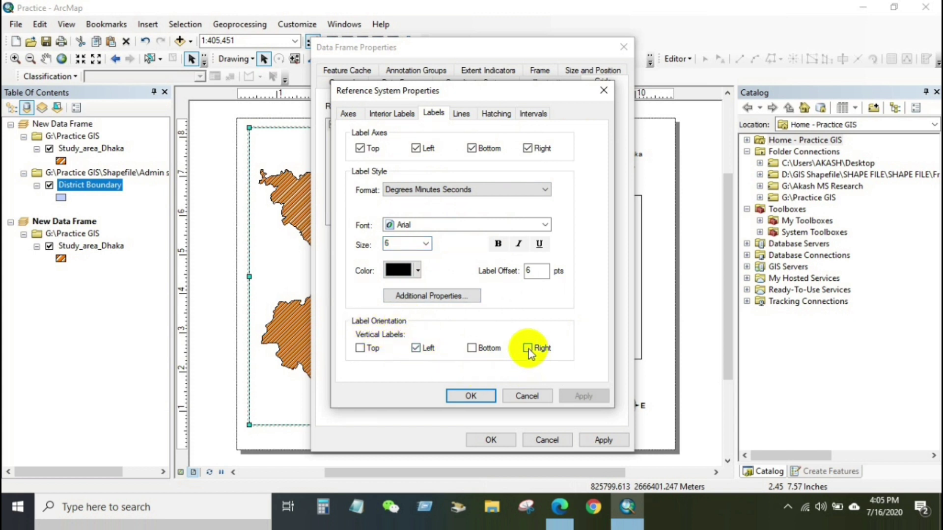
{"action": "left_click", "coordinate": [527, 348]}
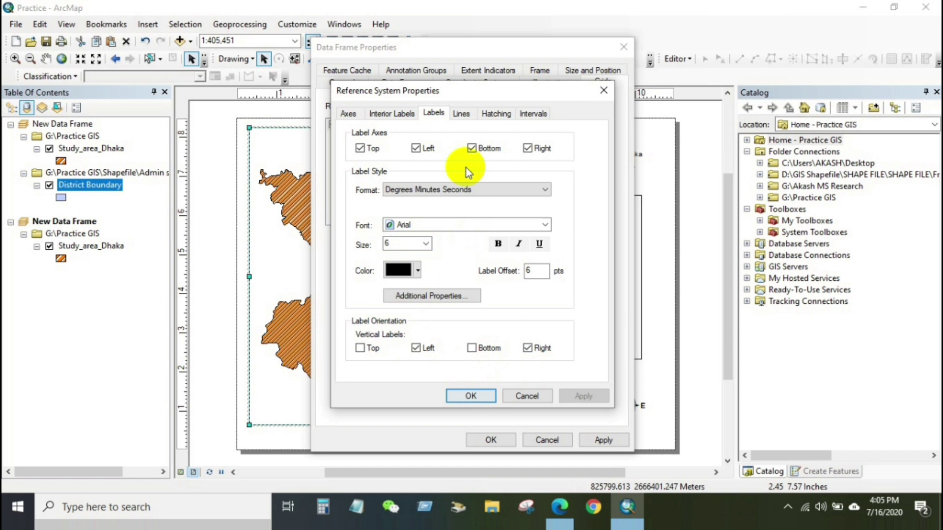
Review the line, hatching and interval settings, then accept and apply the graticule to the frame
{"action": "left_click", "coordinate": [462, 114]}
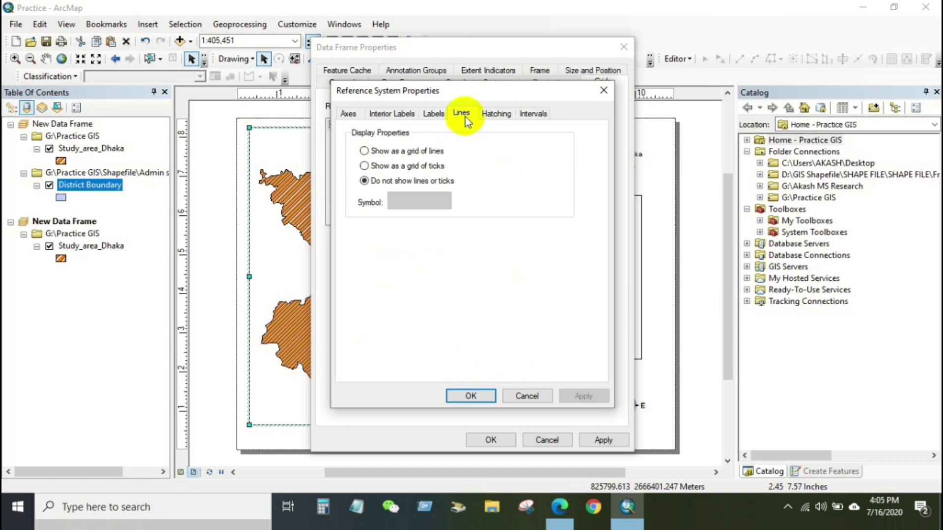
{"action": "left_click", "coordinate": [497, 114]}
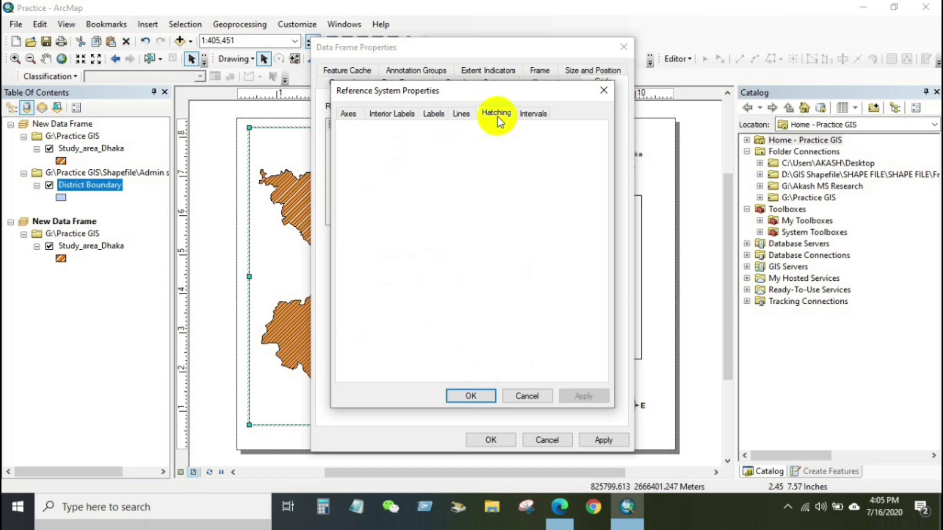
{"action": "left_click", "coordinate": [534, 113]}
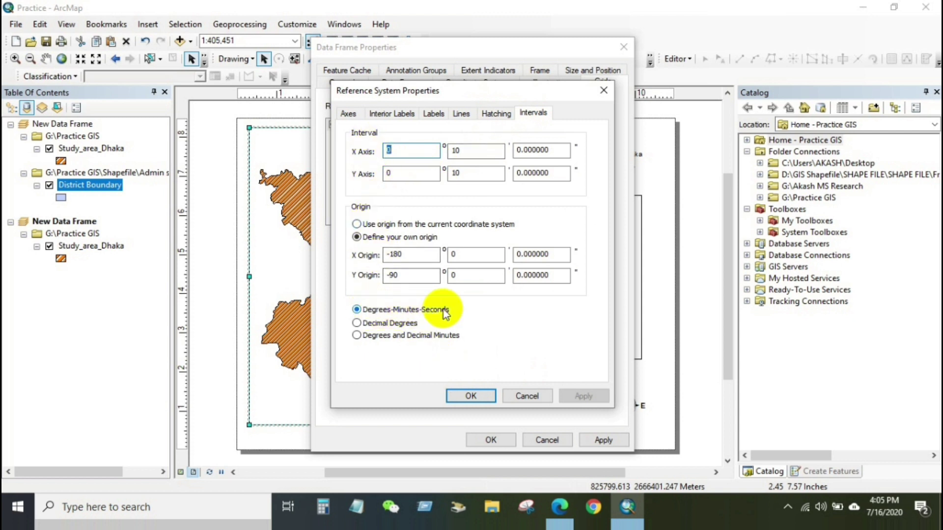
{"action": "left_click", "coordinate": [470, 395]}
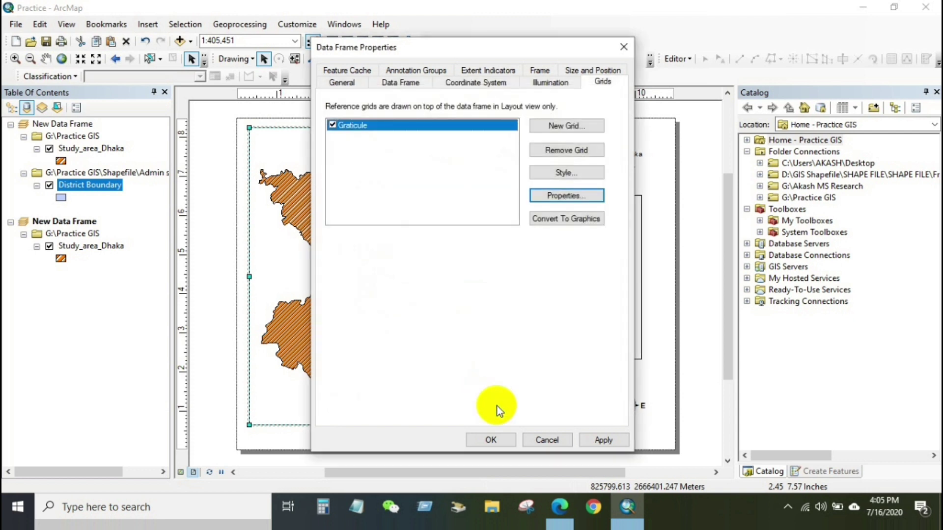
{"action": "left_click", "coordinate": [603, 441]}
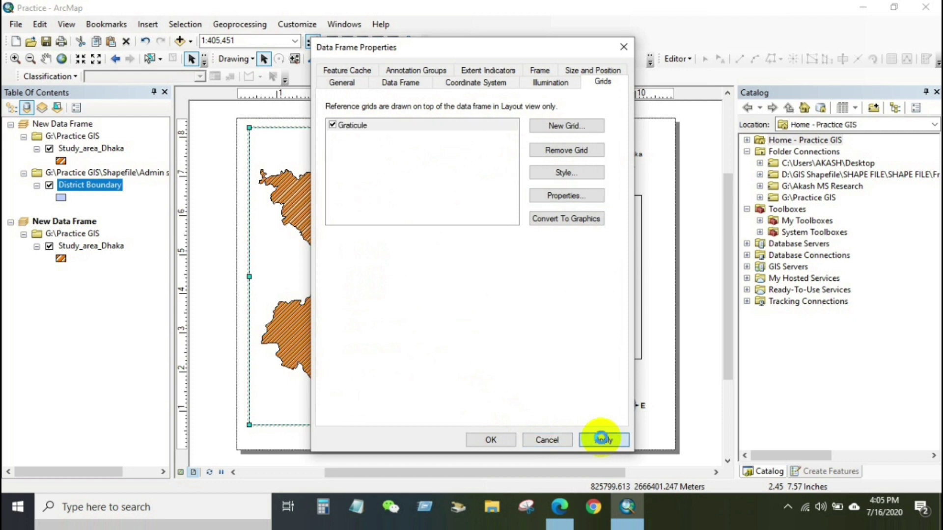
{"action": "left_click", "coordinate": [501, 441]}
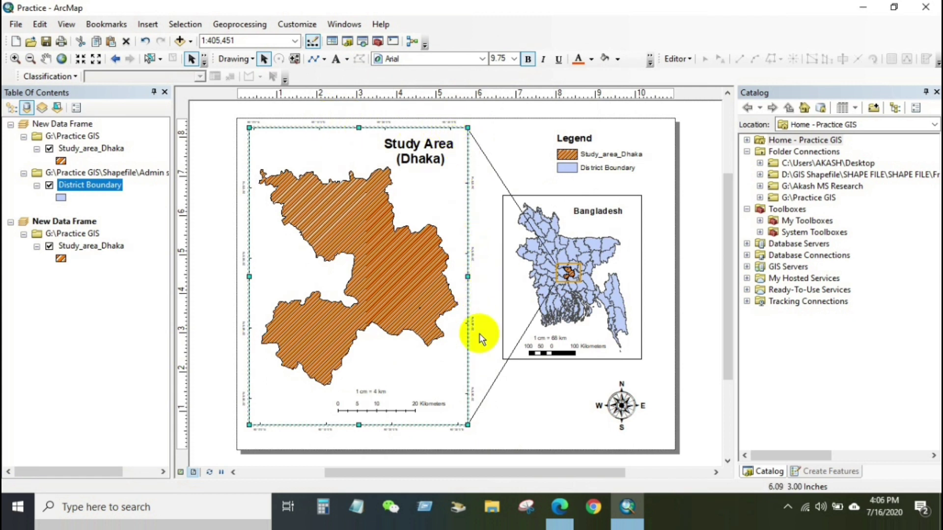
Zoom in on the layout's left edge to inspect the Dhaka frame's graticule labels
{"action": "scroll", "coordinate": [246, 262], "scroll_direction": "down", "scroll_amount": 3}
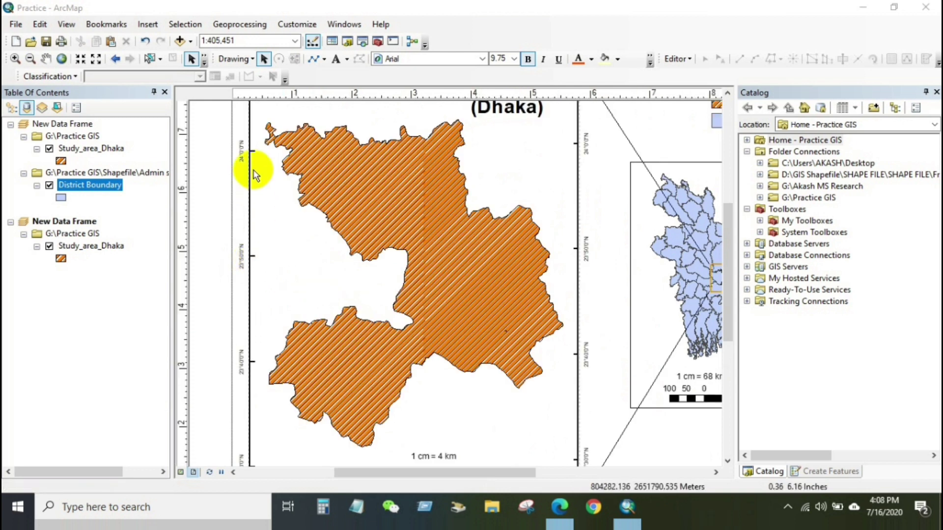
Switch the Dhaka graticule's major and subdivision ticks to point outside the frame
{"action": "right_click", "coordinate": [275, 253]}
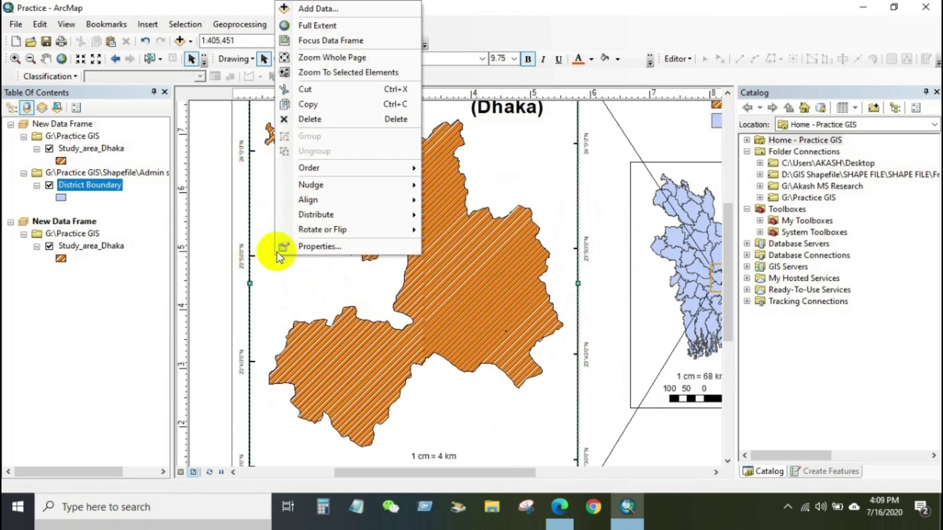
{"action": "left_click", "coordinate": [303, 247]}
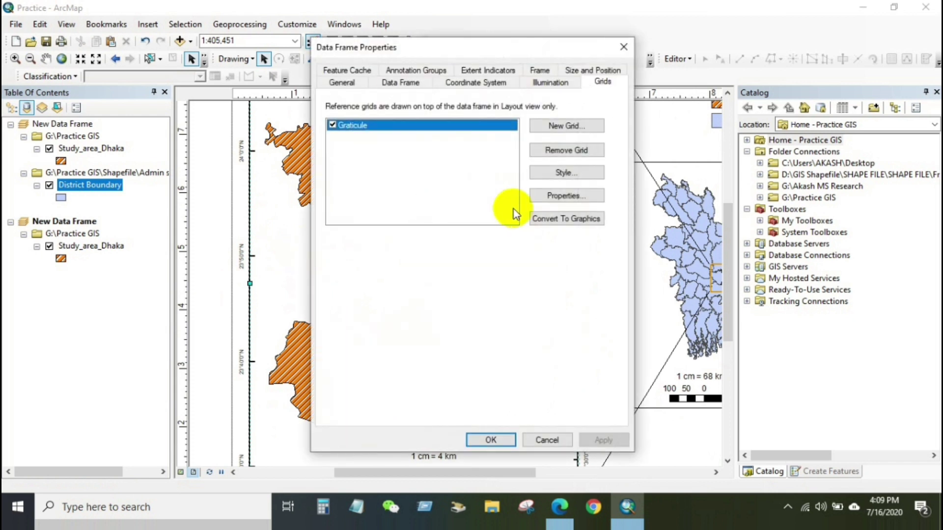
{"action": "left_click", "coordinate": [553, 199]}
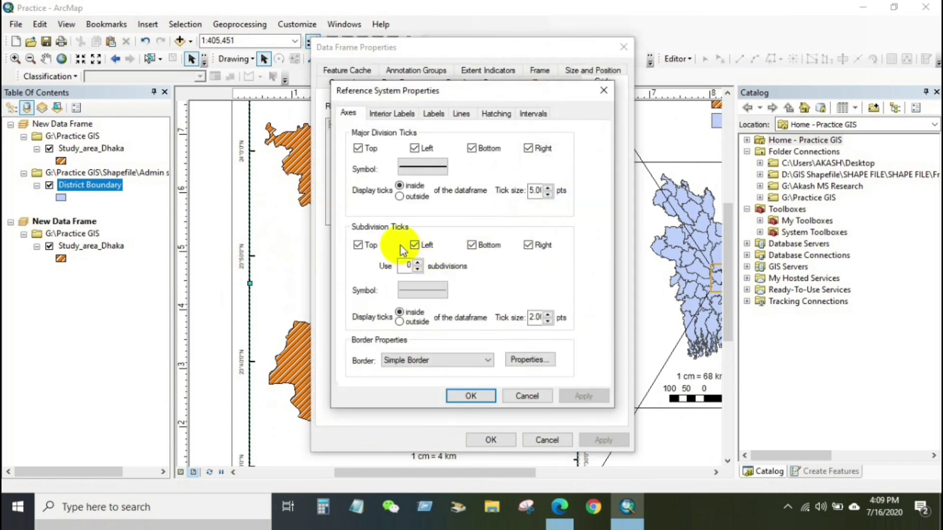
{"action": "left_click", "coordinate": [401, 197]}
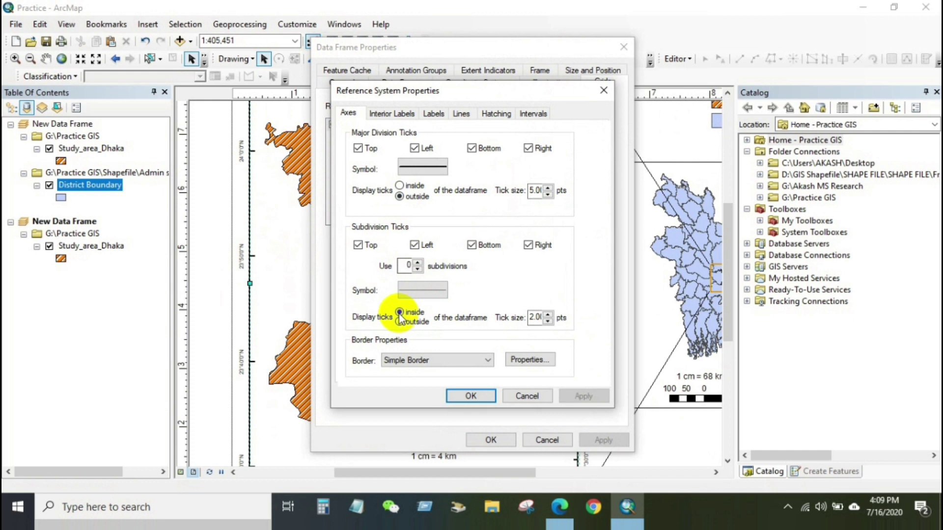
{"action": "left_click", "coordinate": [414, 323]}
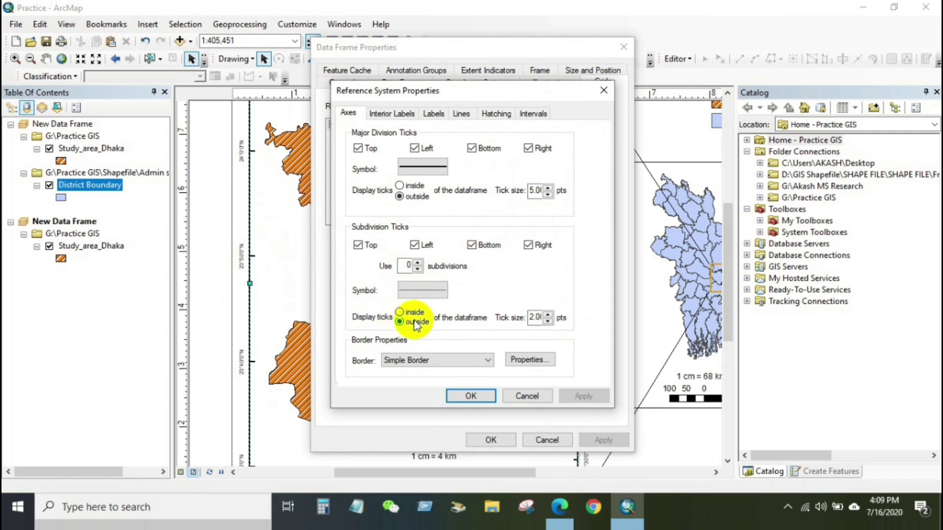
{"action": "left_click", "coordinate": [471, 396]}
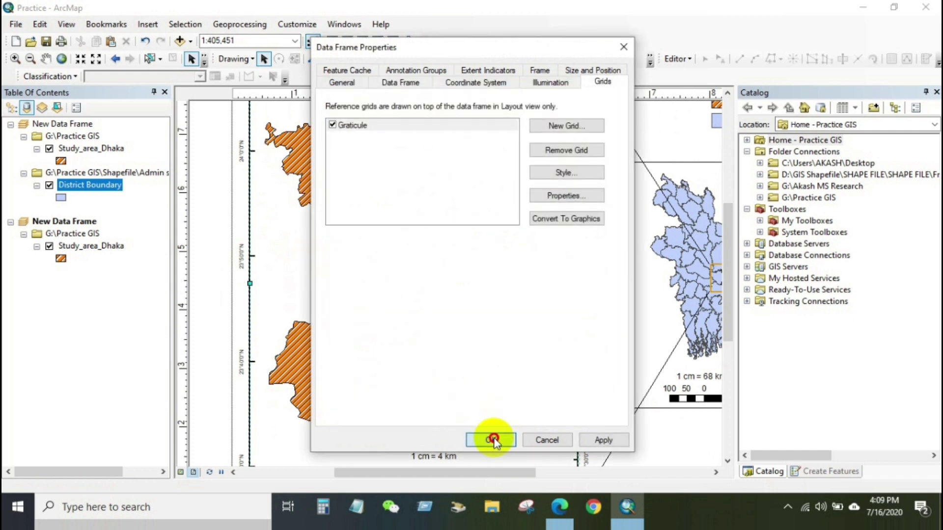
{"action": "left_click", "coordinate": [492, 440]}
{"action": "left_click", "coordinate": [373, 327]}
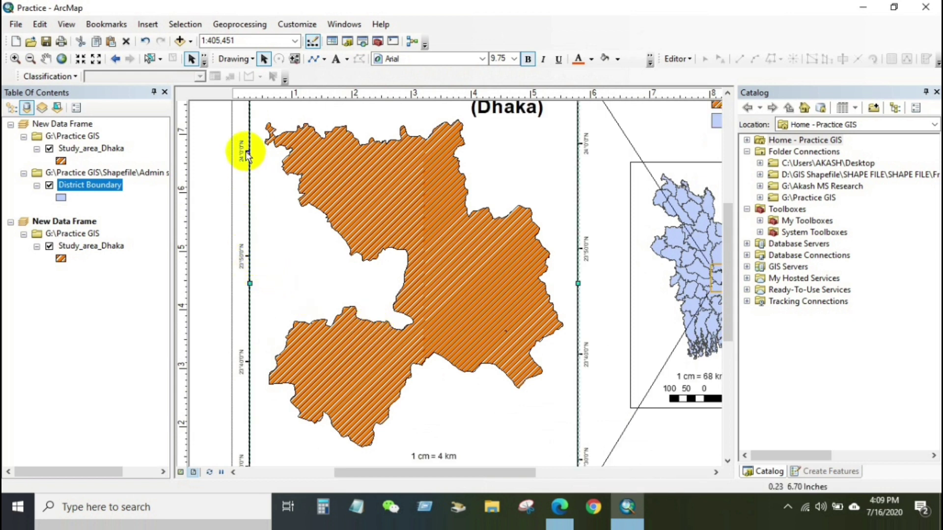
{"action": "scroll", "coordinate": [322, 287], "scroll_direction": "down", "scroll_amount": 2}
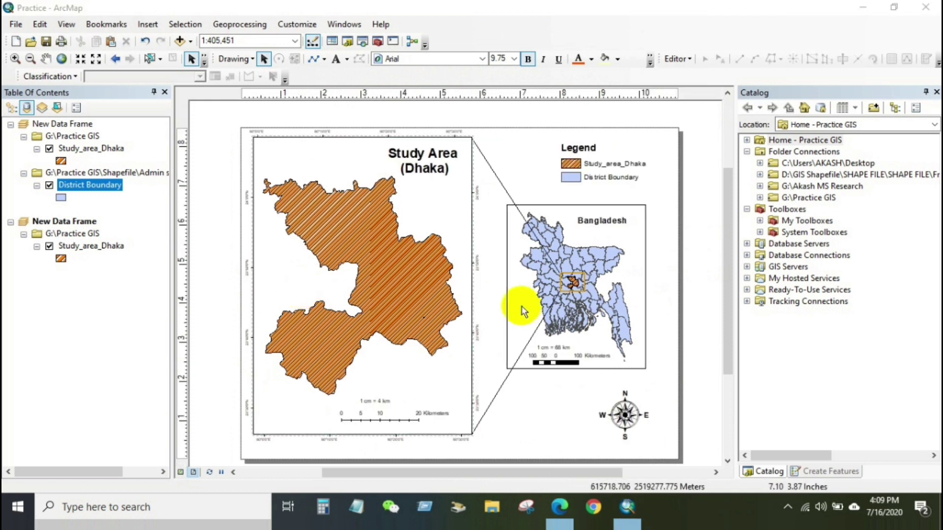
In the Bangladesh inset's data frame properties, start a new tick-mark graticule and accept the axes and label defaults
{"action": "left_click", "coordinate": [521, 308]}
{"action": "right_click", "coordinate": [521, 306]}
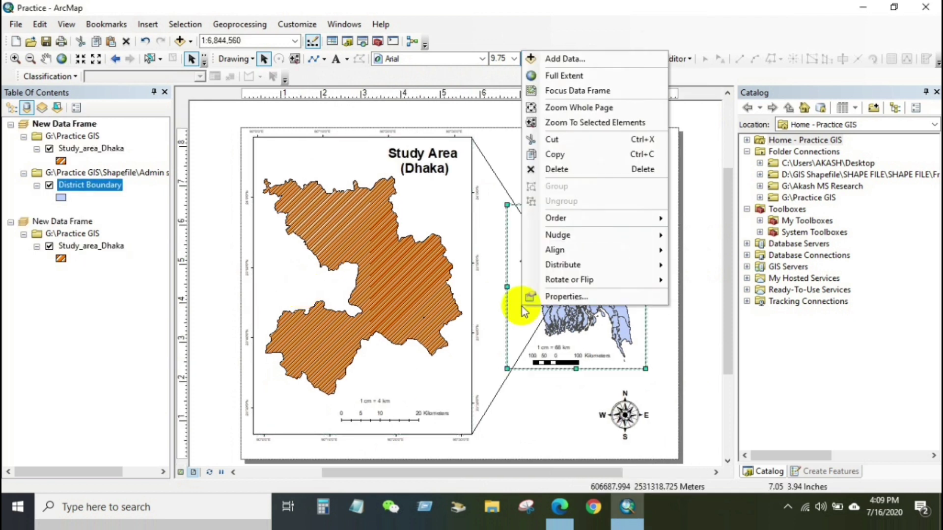
{"action": "left_click", "coordinate": [563, 296]}
{"action": "left_click", "coordinate": [567, 126]}
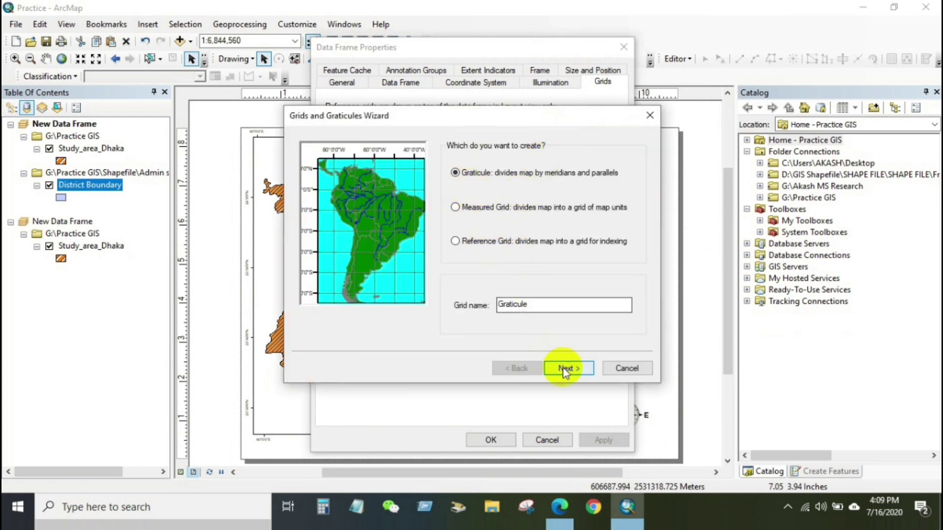
{"action": "left_click", "coordinate": [567, 369]}
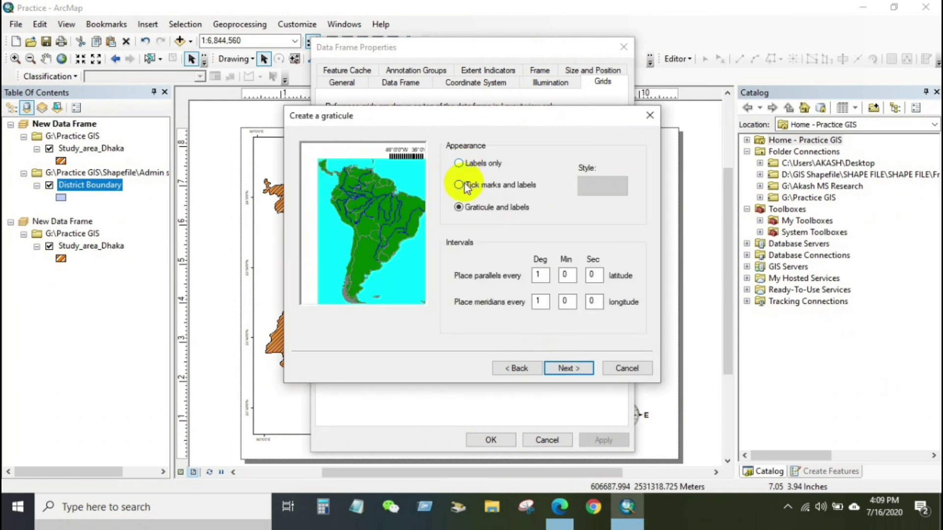
{"action": "left_click", "coordinate": [464, 186]}
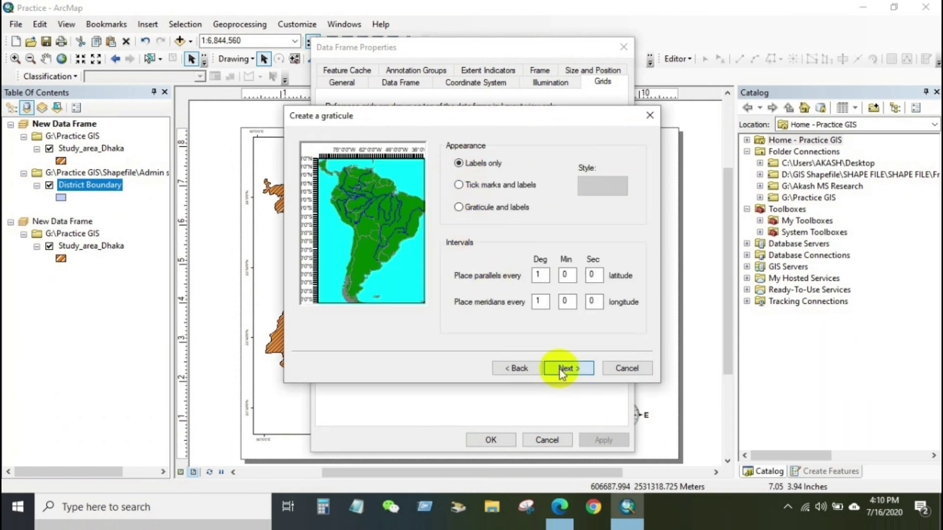
{"action": "left_click", "coordinate": [565, 369]}
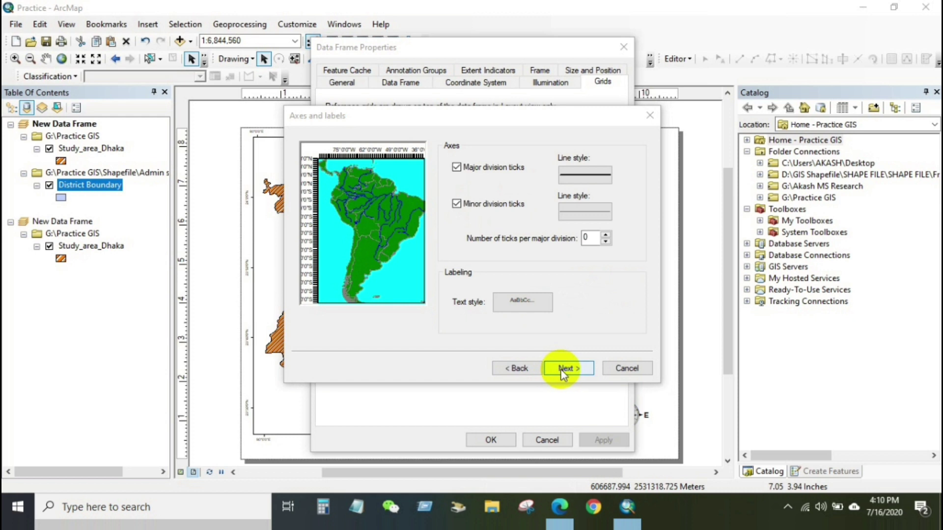
{"action": "left_click", "coordinate": [563, 369]}
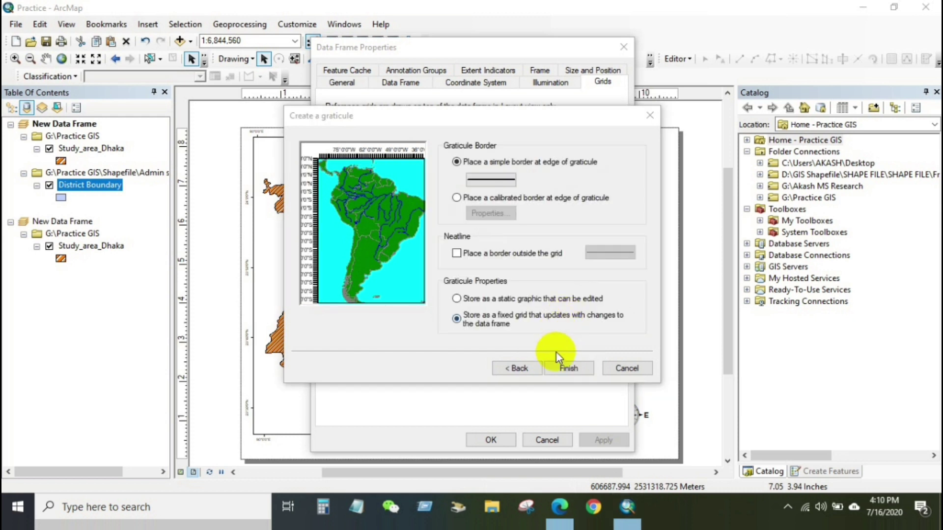
Finish the inset graticule, turn on vertical left-side labels, review lines, hatching and intervals, and apply it
{"action": "left_click", "coordinate": [565, 370]}
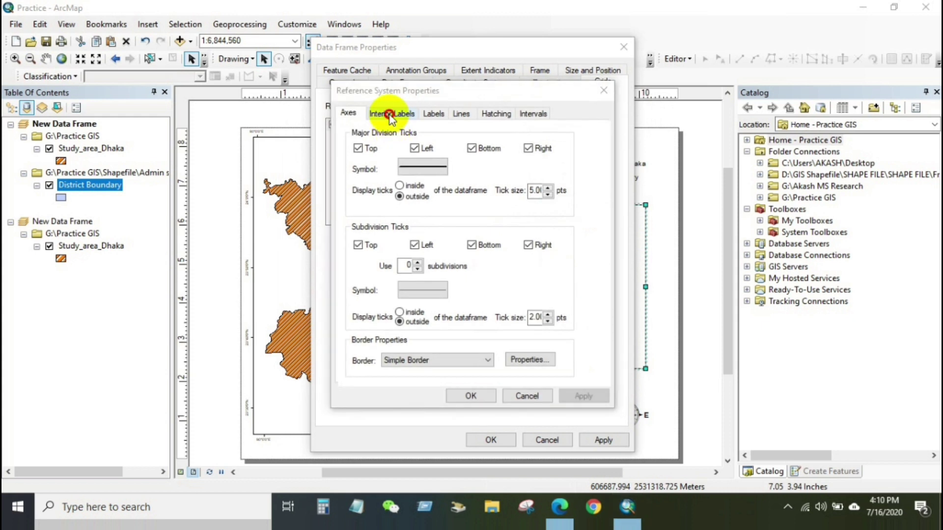
{"action": "left_click", "coordinate": [390, 115]}
{"action": "left_click", "coordinate": [434, 114]}
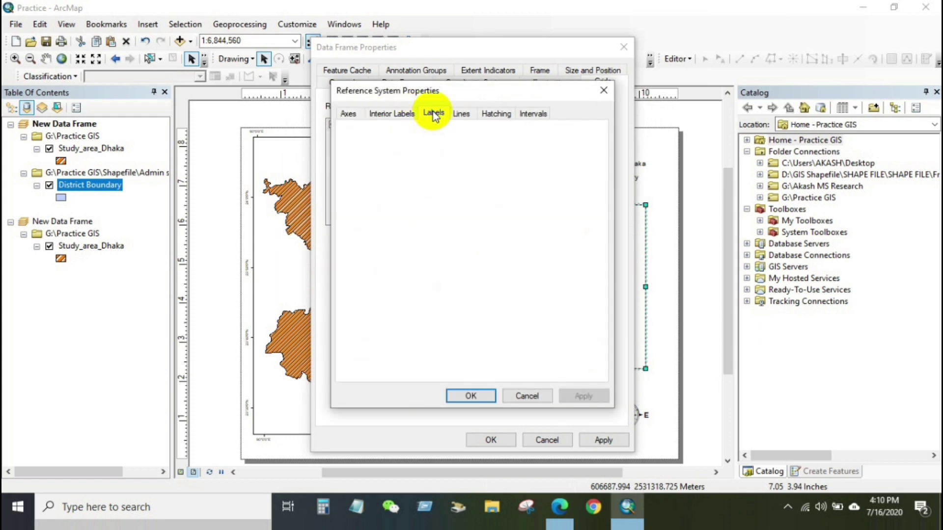
{"action": "left_click", "coordinate": [416, 348]}
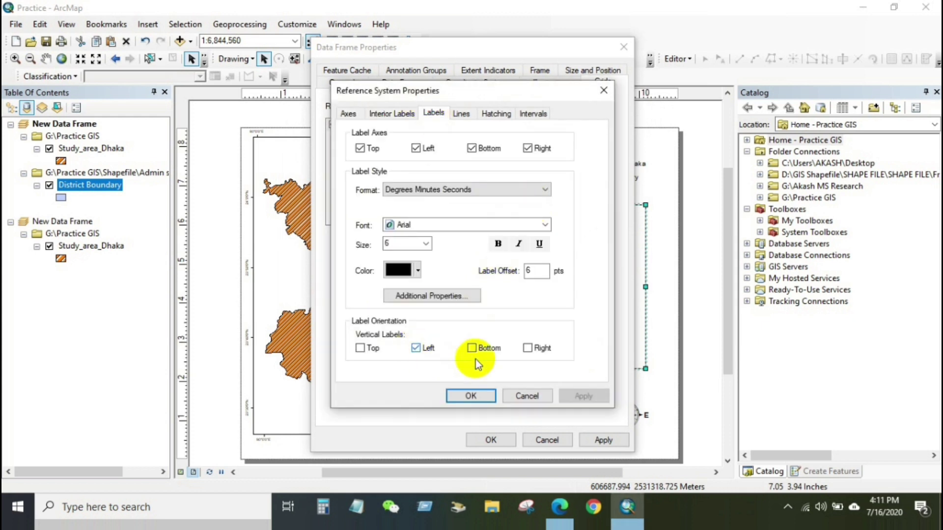
{"action": "left_click", "coordinate": [463, 117]}
{"action": "left_click", "coordinate": [498, 116]}
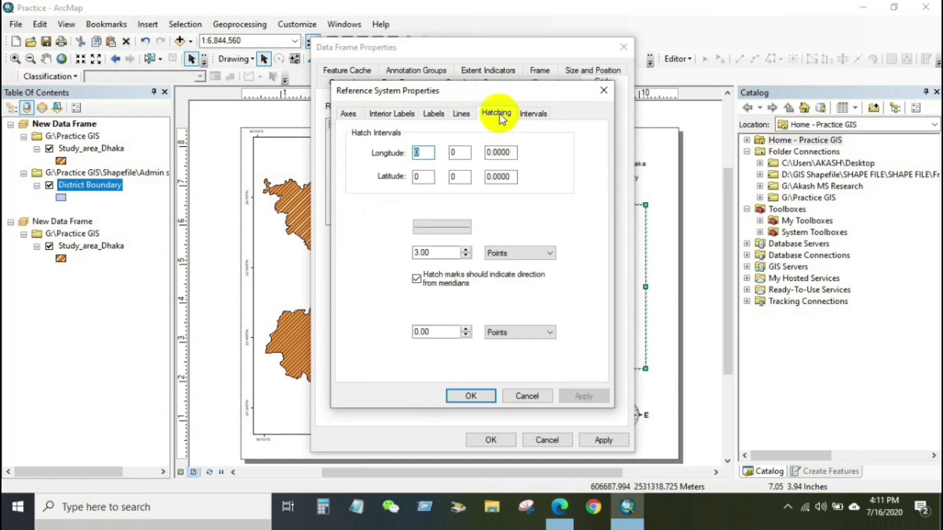
{"action": "left_click", "coordinate": [526, 116]}
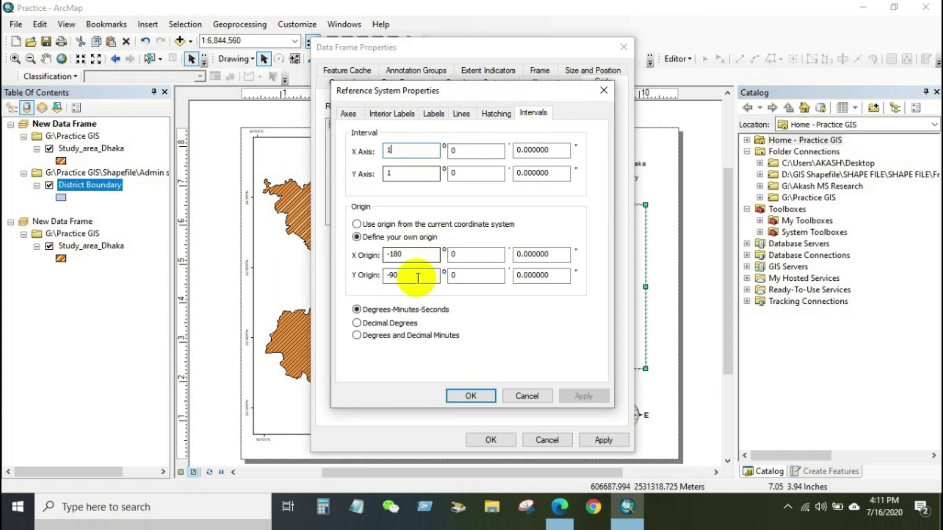
{"action": "left_click", "coordinate": [462, 397]}
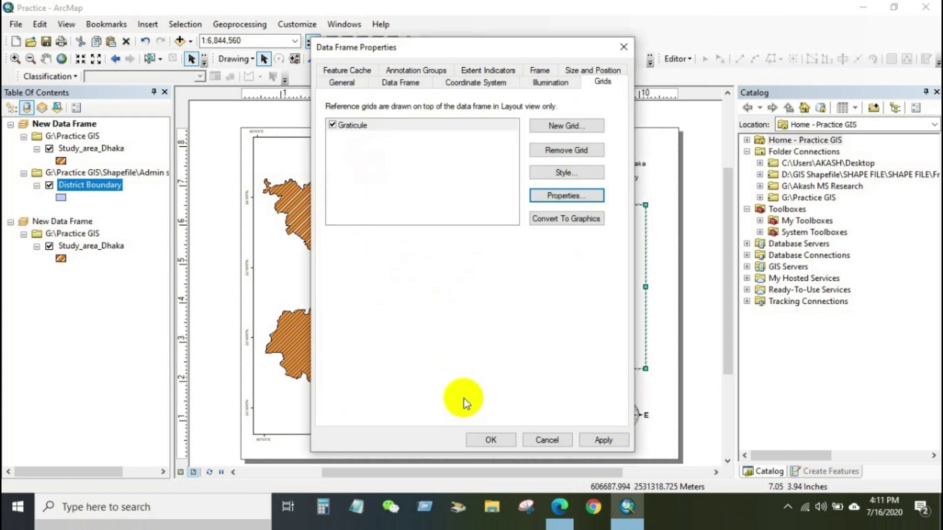
{"action": "left_click", "coordinate": [490, 440]}
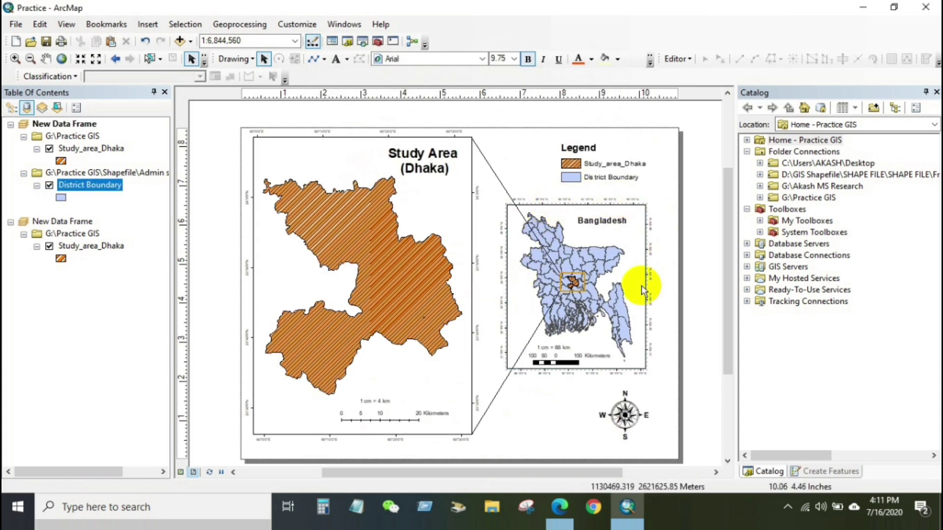
Zoom in on the Bangladesh inset map
{"action": "scroll", "coordinate": [642, 286], "scroll_direction": "up", "scroll_amount": 3}
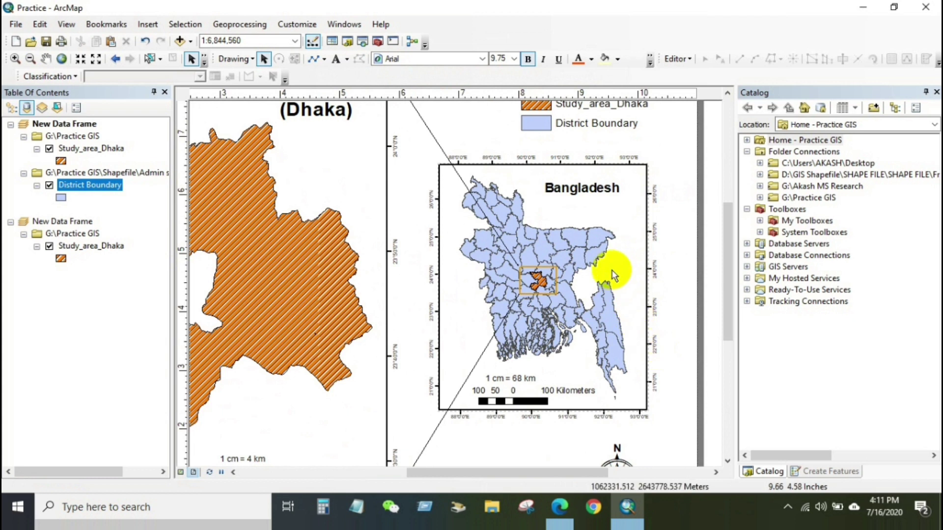
Set the inset graticule's X and Y axis intervals to 3 degrees and apply
{"action": "right_click", "coordinate": [610, 269]}
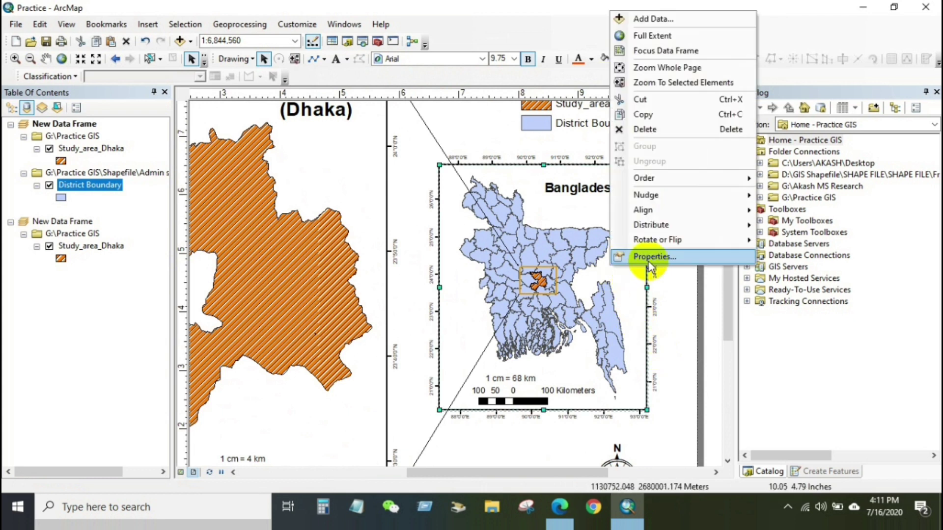
{"action": "left_click", "coordinate": [608, 258]}
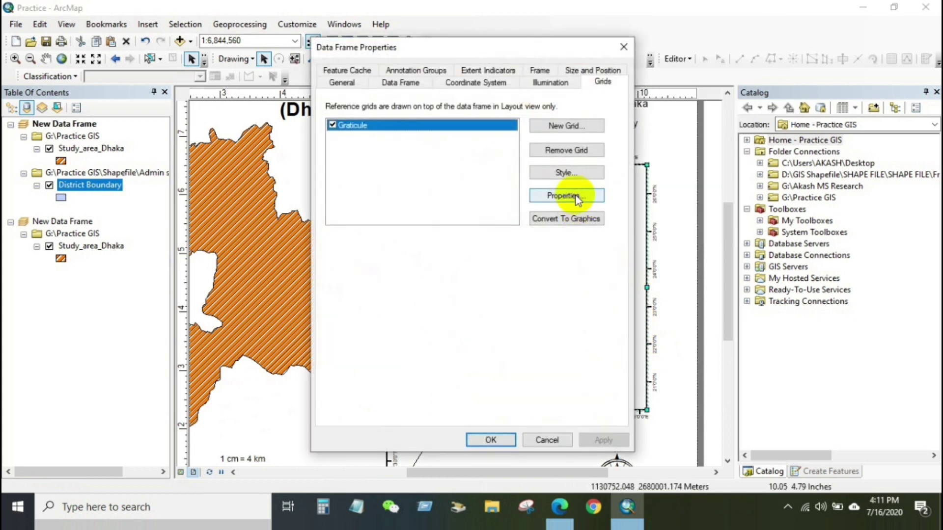
{"action": "left_click", "coordinate": [566, 195]}
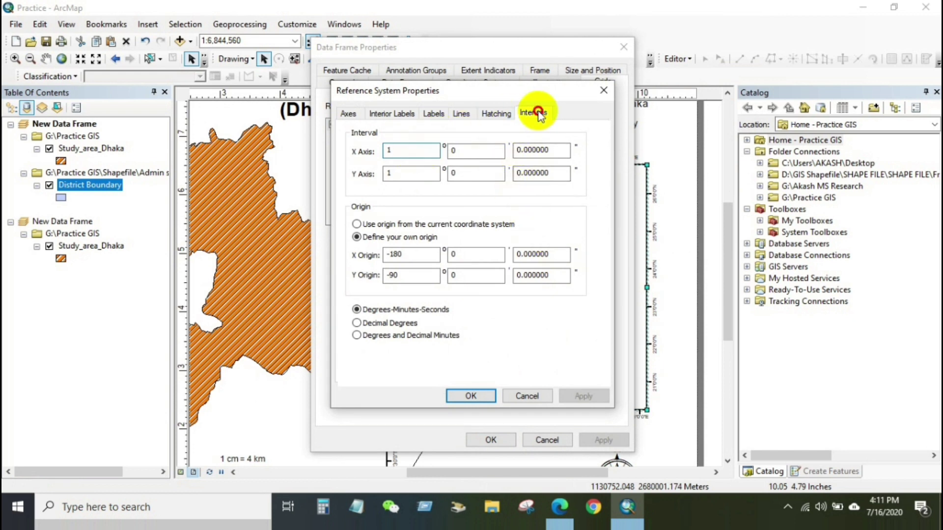
{"action": "left_click_drag", "start_coordinate": [398, 151], "coordinate": [379, 153]}
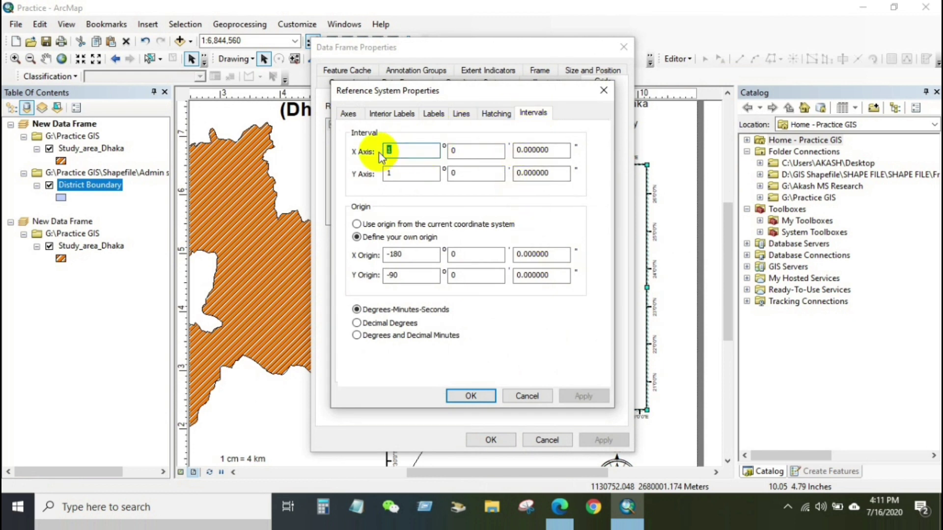
{"action": "type", "text": "3"}
{"action": "left_click_drag", "start_coordinate": [393, 174], "coordinate": [360, 175]}
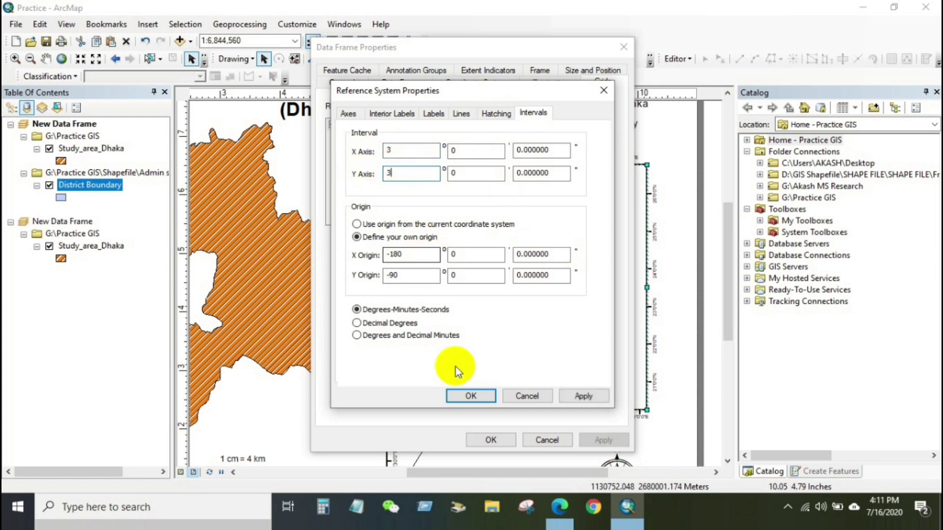
{"action": "left_click", "coordinate": [470, 397]}
{"action": "left_click", "coordinate": [490, 441]}
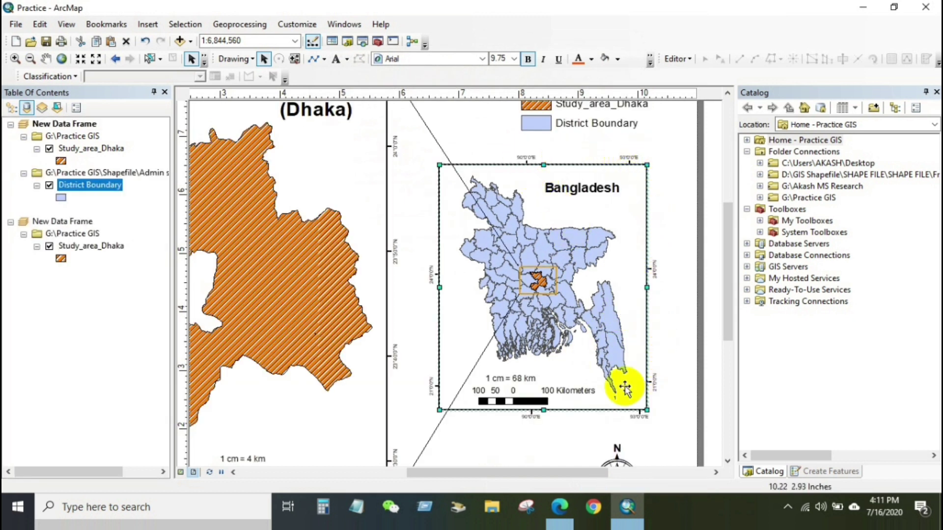
Reopen the inset graticule properties and change both axis intervals to 2 degrees
{"action": "left_click", "coordinate": [425, 305]}
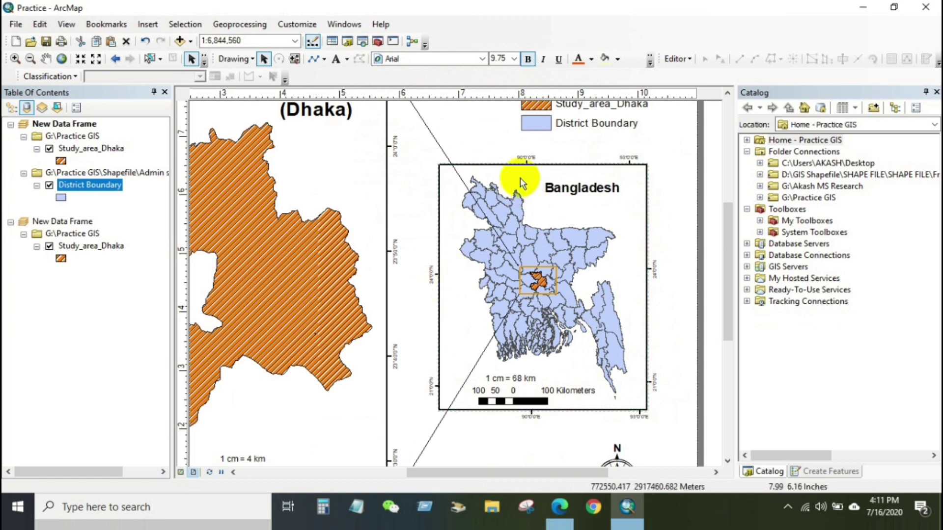
{"action": "right_click", "coordinate": [617, 215]}
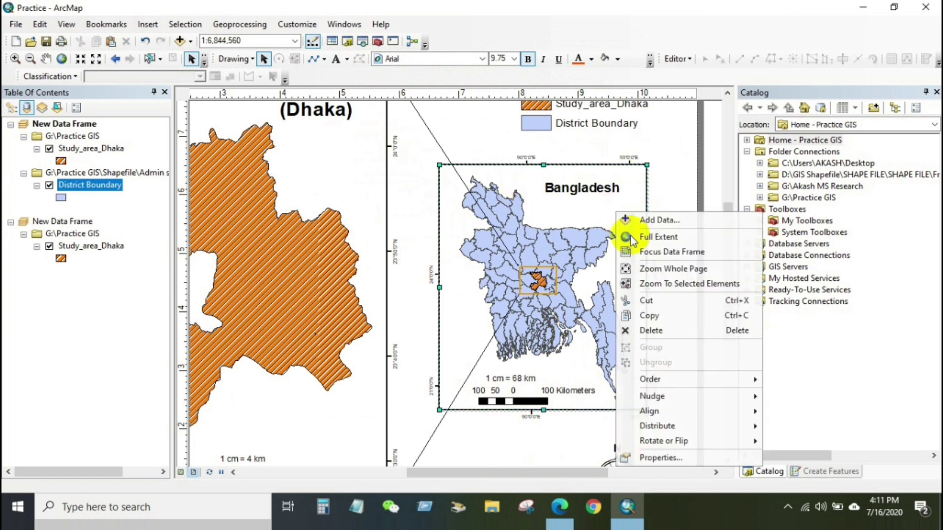
{"action": "left_click", "coordinate": [674, 175]}
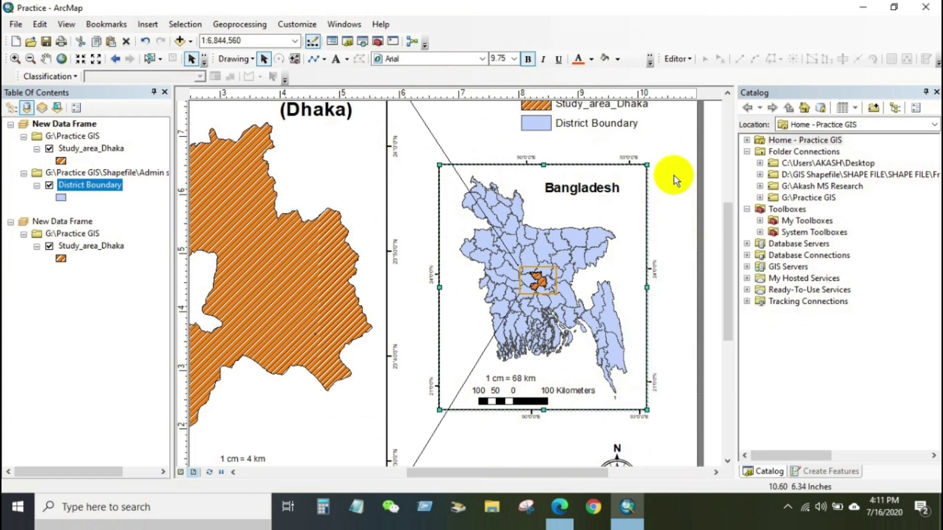
{"action": "left_click", "coordinate": [604, 216]}
{"action": "right_click", "coordinate": [604, 216]}
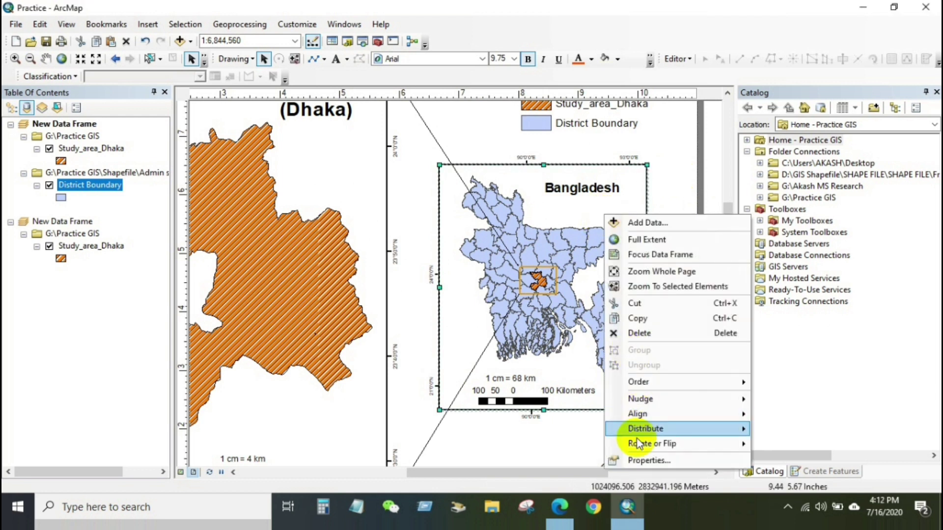
{"action": "left_click", "coordinate": [568, 302]}
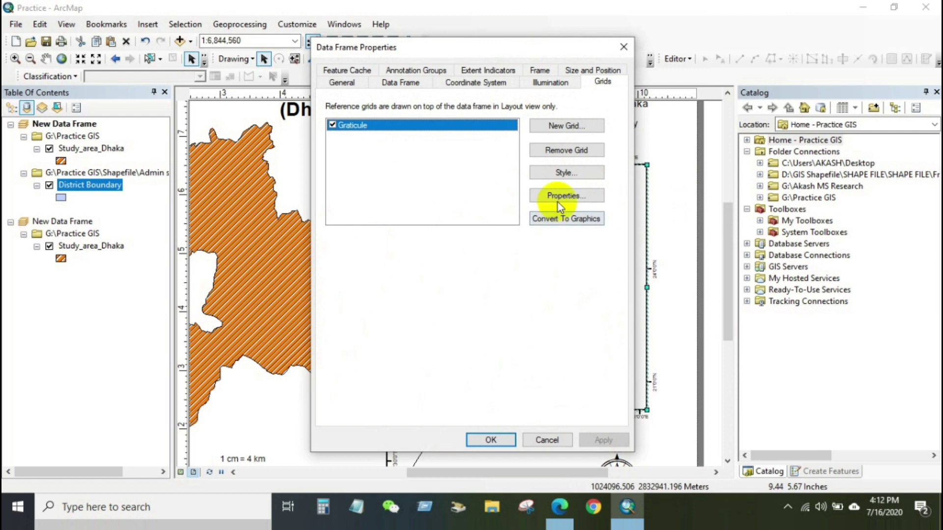
{"action": "left_click", "coordinate": [560, 197]}
{"action": "left_click", "coordinate": [386, 150]}
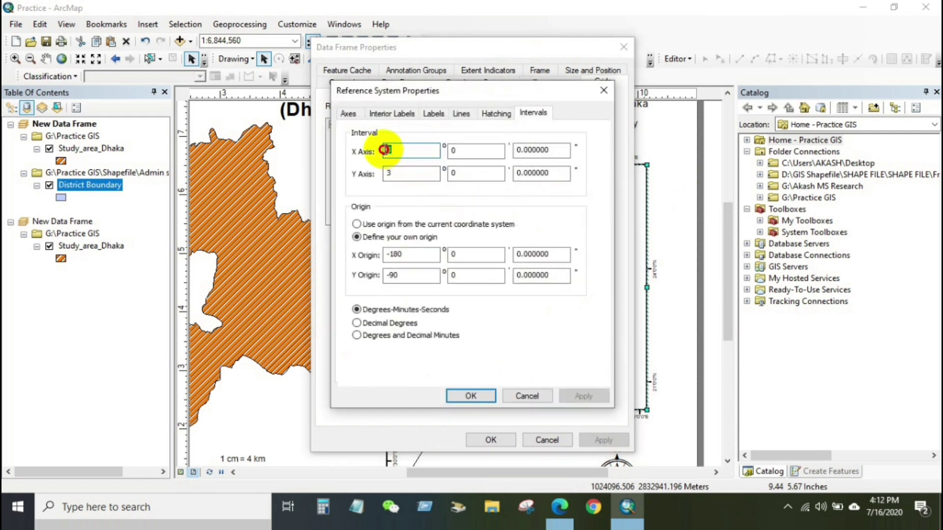
{"action": "type", "text": "2"}
{"action": "double_click", "coordinate": [385, 173]}
{"action": "type", "text": "2"}
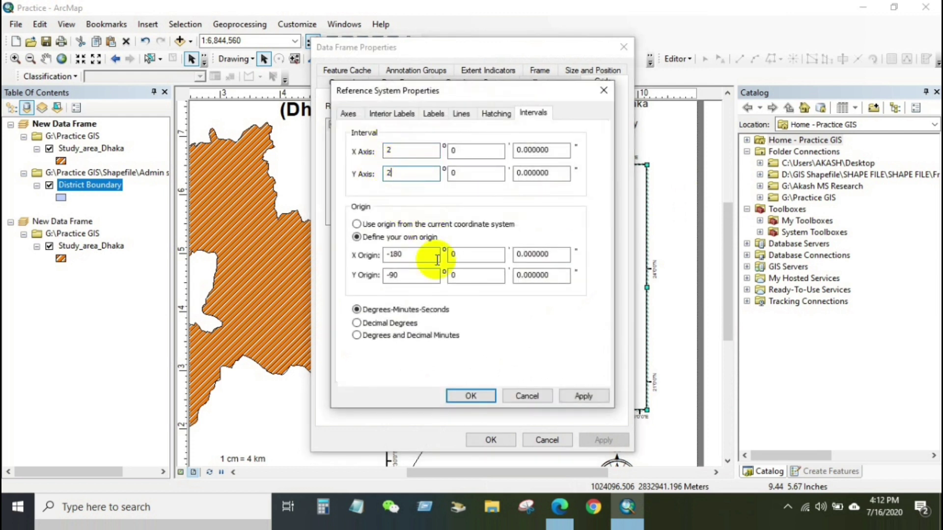
{"action": "left_click", "coordinate": [467, 400]}
{"action": "left_click", "coordinate": [489, 438]}
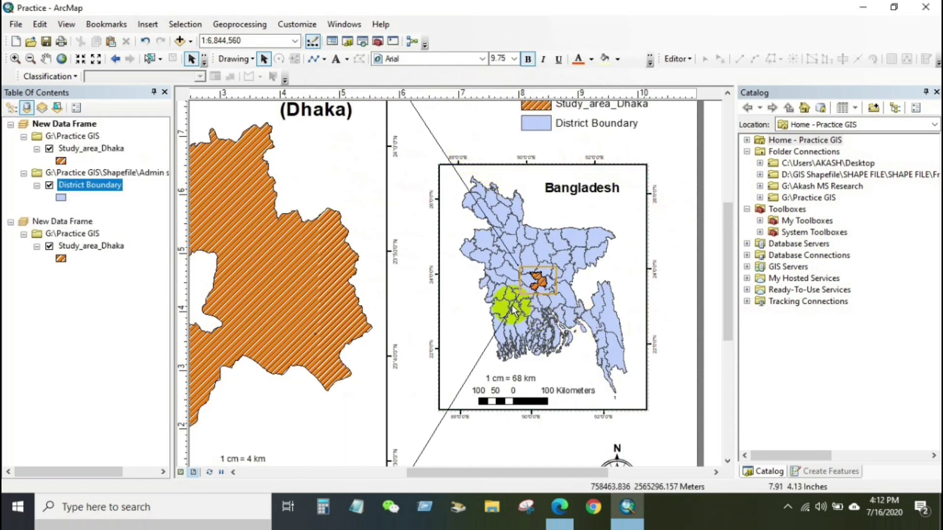
Group the leader lines running to the Bangladesh inset into one graphic
{"action": "scroll", "coordinate": [513, 311], "scroll_direction": "up", "scroll_amount": 3}
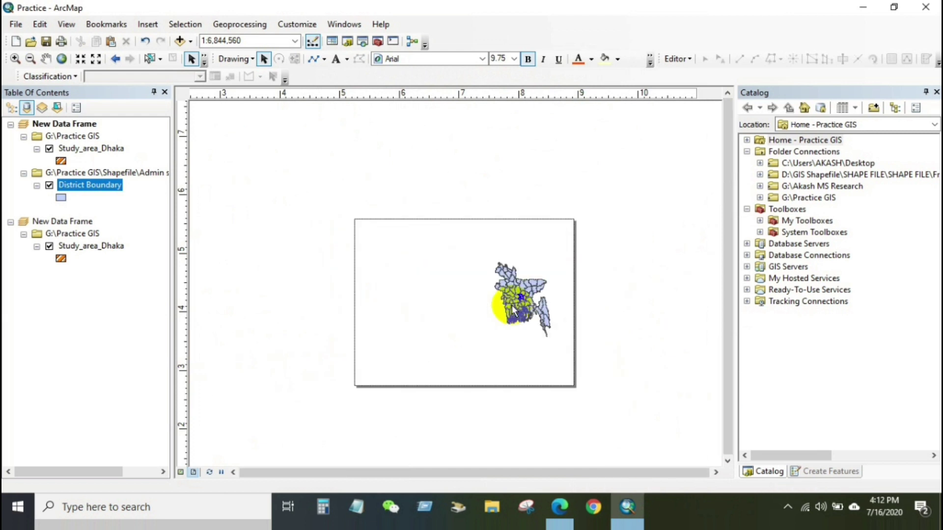
{"action": "scroll", "coordinate": [454, 316], "scroll_direction": "down", "scroll_amount": 2}
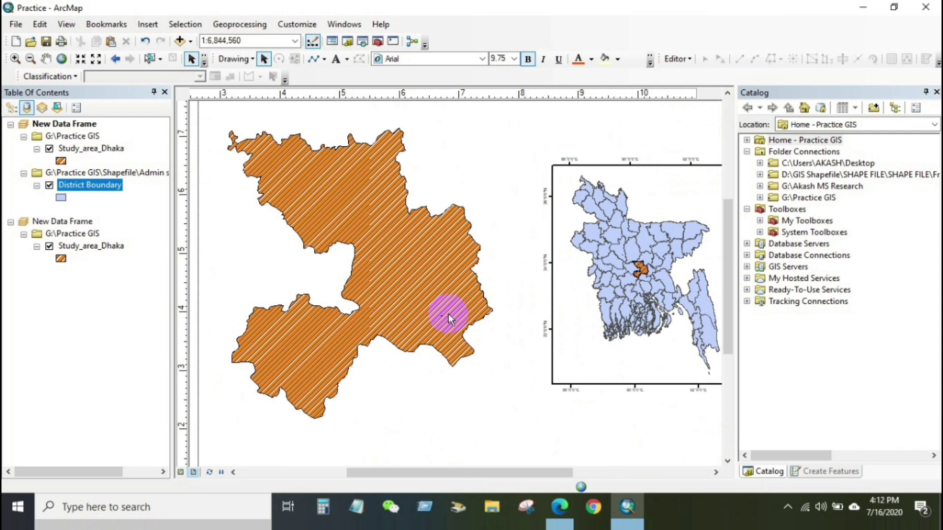
{"action": "scroll", "coordinate": [444, 316], "scroll_direction": "up", "scroll_amount": 2}
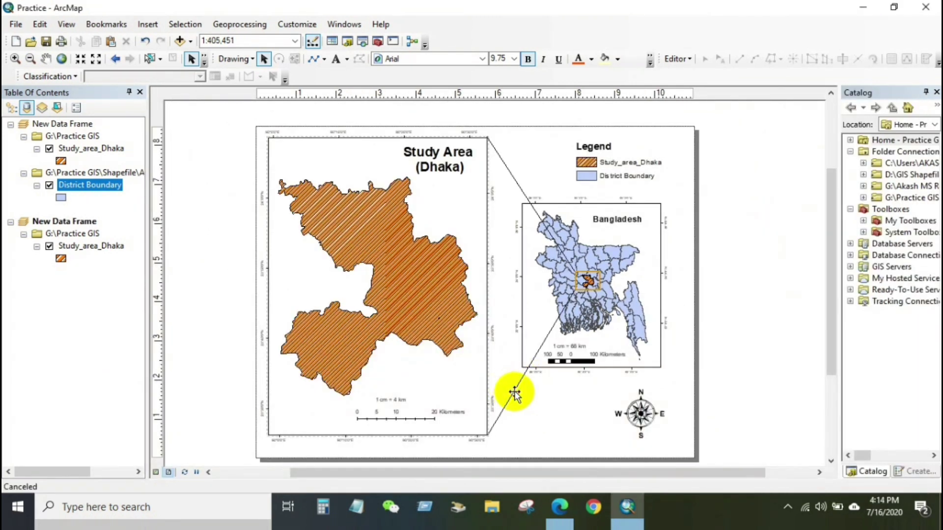
{"action": "left_click", "coordinate": [514, 393]}
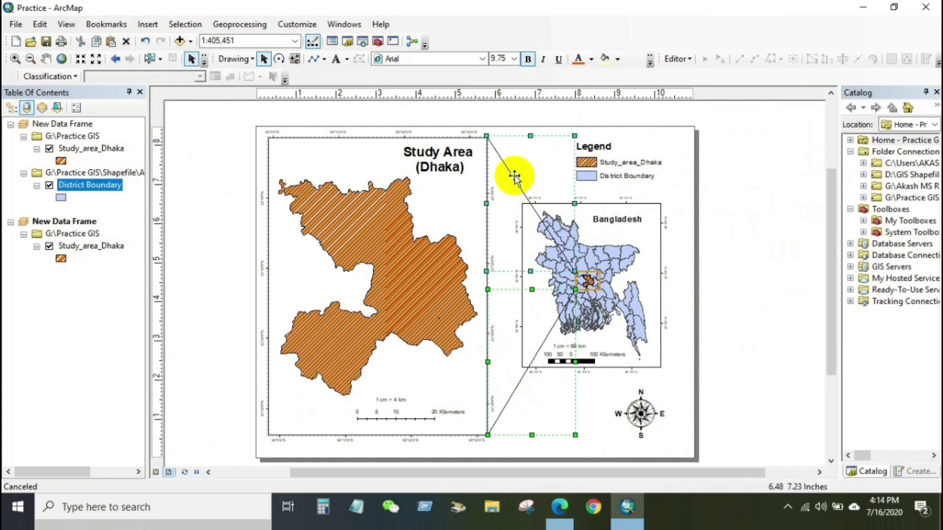
{"action": "left_click", "coordinate": [253, 59]}
{"action": "left_click", "coordinate": [248, 121]}
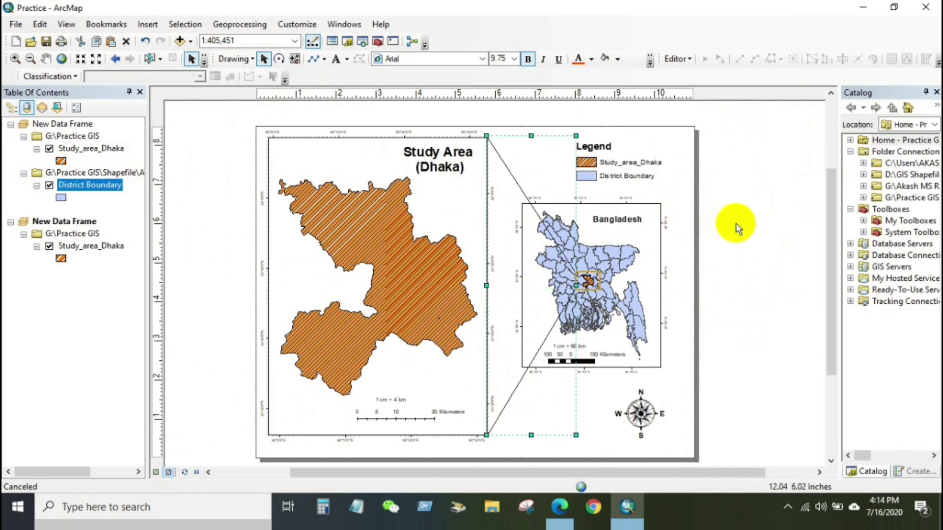
{"action": "left_click", "coordinate": [522, 393]}
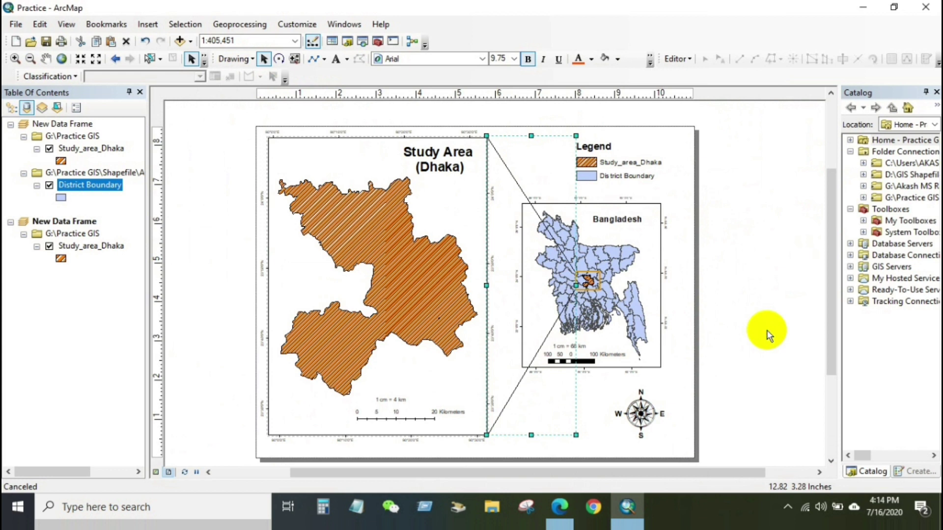
Select the grouped connector lines plus the Dhaka extent box and group them together
{"action": "left_click", "coordinate": [498, 407]}
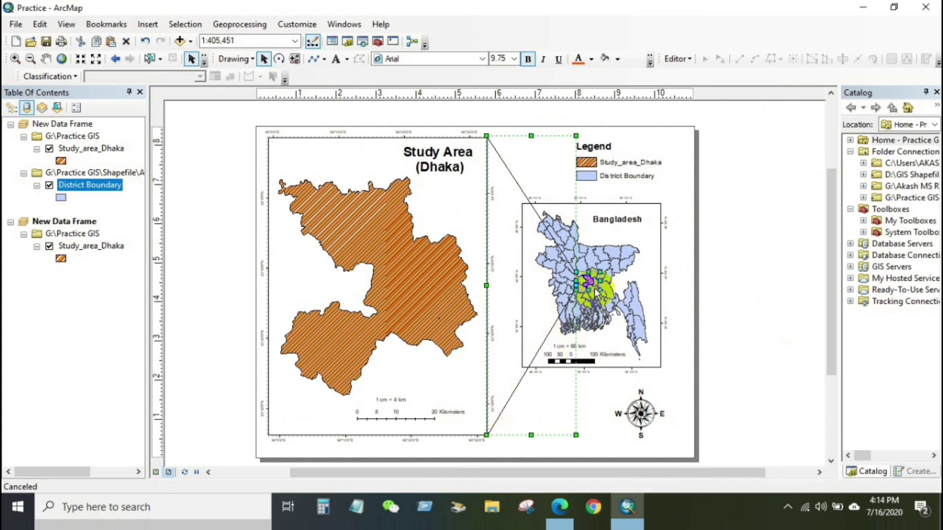
{"action": "left_click", "coordinate": [594, 289], "text": "shift"}
{"action": "left_click", "coordinate": [252, 58]}
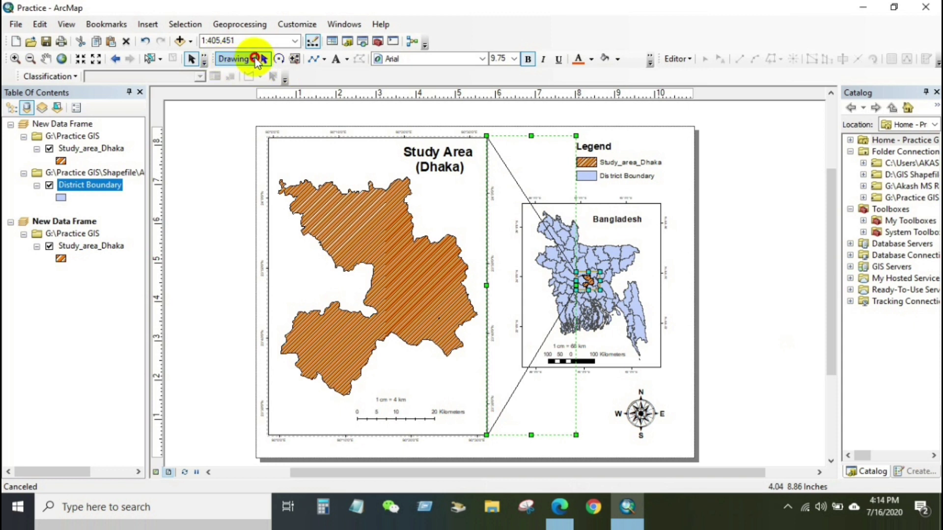
{"action": "left_click", "coordinate": [251, 120]}
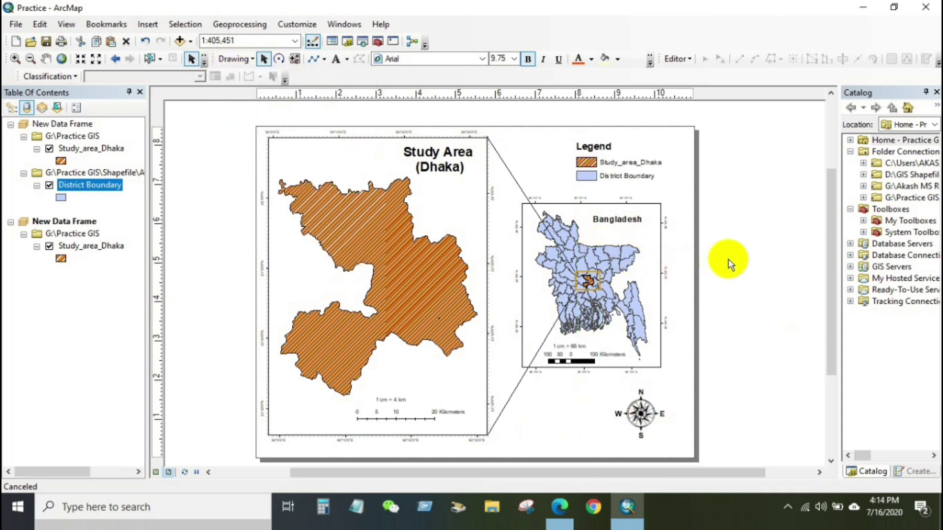
Insert a new data frame into the layout and enlarge it toward the top-left
{"action": "left_click", "coordinate": [506, 169]}
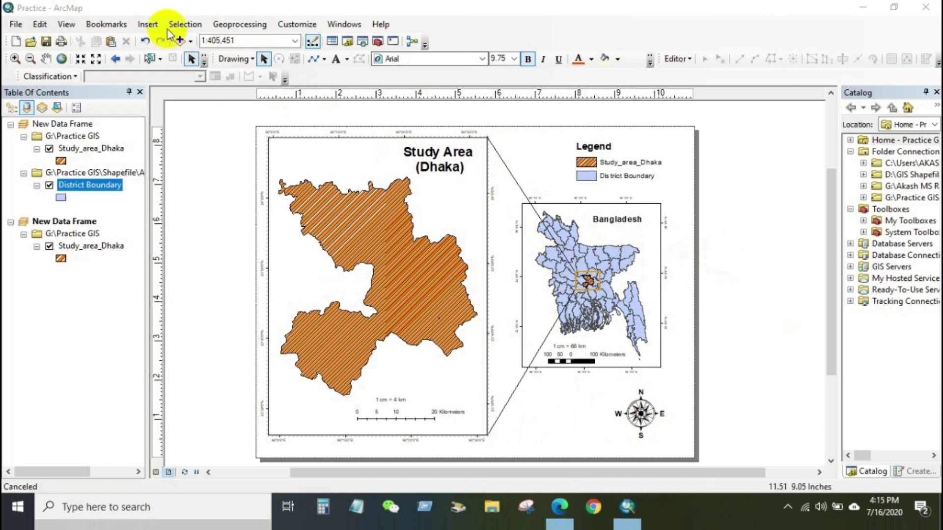
{"action": "left_click", "coordinate": [147, 24]}
{"action": "left_click", "coordinate": [186, 99]}
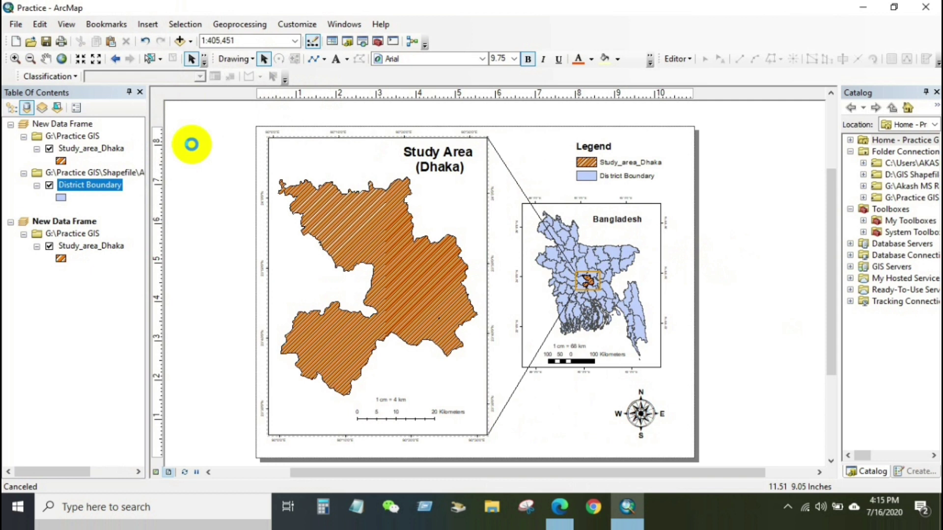
{"action": "left_click_drag", "start_coordinate": [413, 239], "coordinate": [259, 130]}
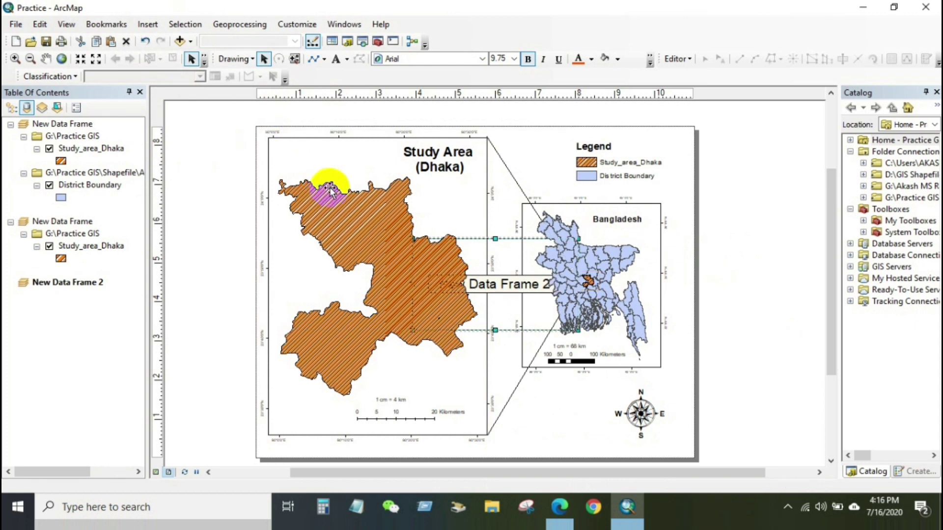
{"action": "left_click", "coordinate": [330, 189]}
Stretch New Data Frame 2 to cover the whole page, then clear its name
{"action": "left_click", "coordinate": [577, 343]}
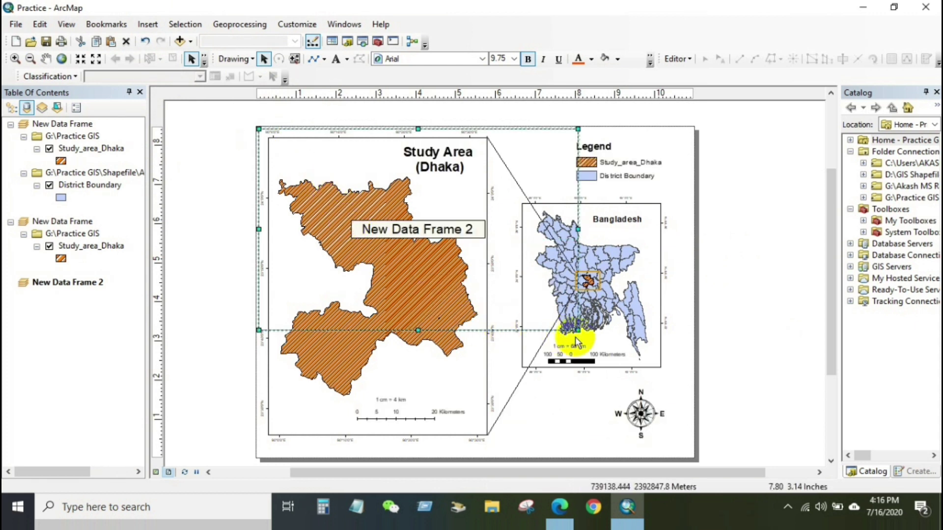
{"action": "left_click_drag", "start_coordinate": [580, 334], "coordinate": [683, 452]}
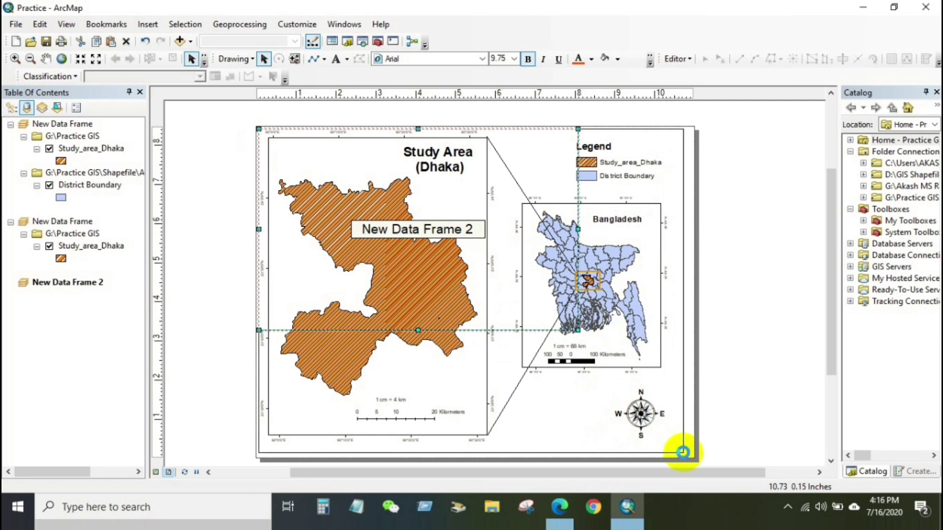
{"action": "left_click_drag", "start_coordinate": [682, 452], "coordinate": [679, 447]}
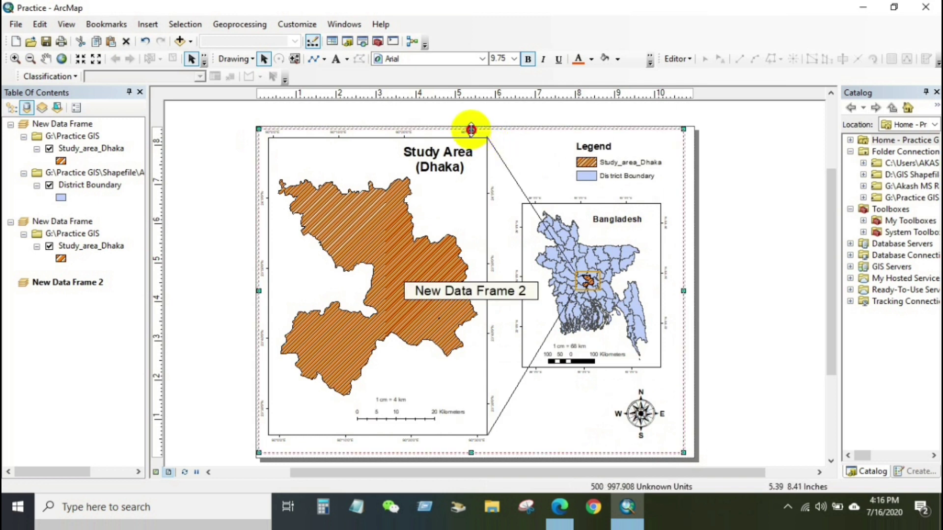
{"action": "left_click_drag", "start_coordinate": [471, 129], "coordinate": [471, 128]}
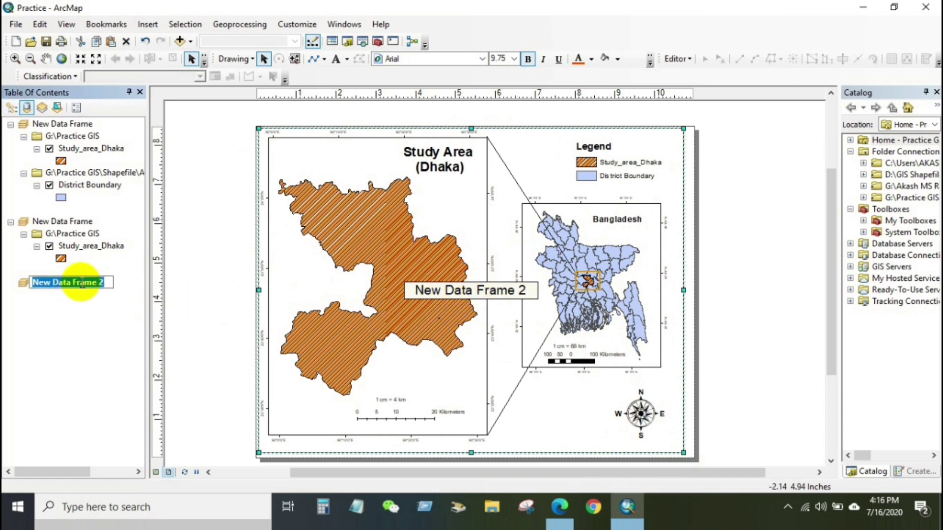
{"action": "left_click", "coordinate": [103, 283]}
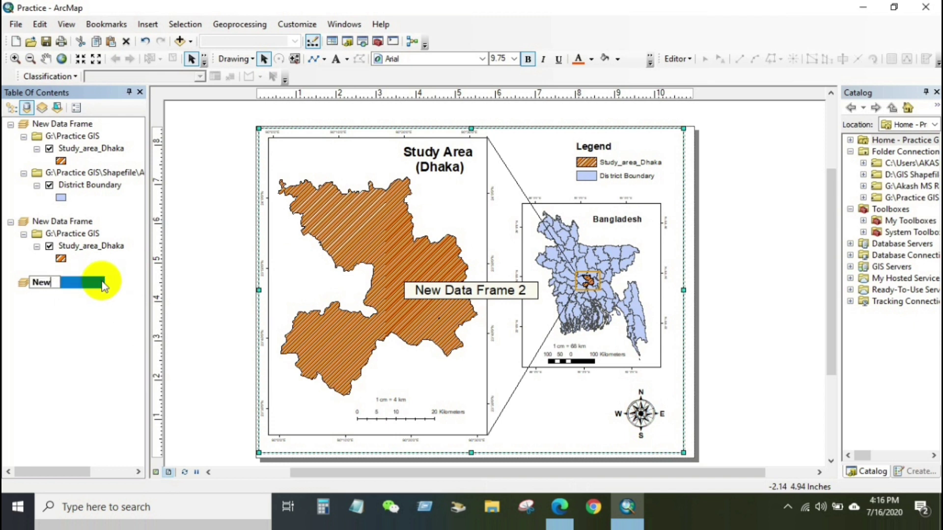
{"action": "key", "text": "BackSpace"}
{"action": "key", "text": "BackSpace"}
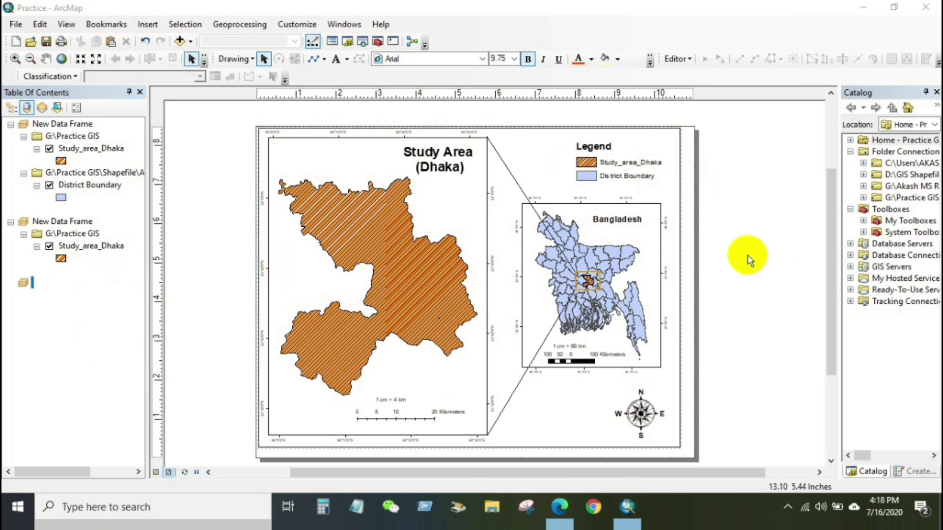
Start a map export to the Desktop with the file name 'Study area map'
{"action": "left_click", "coordinate": [16, 25]}
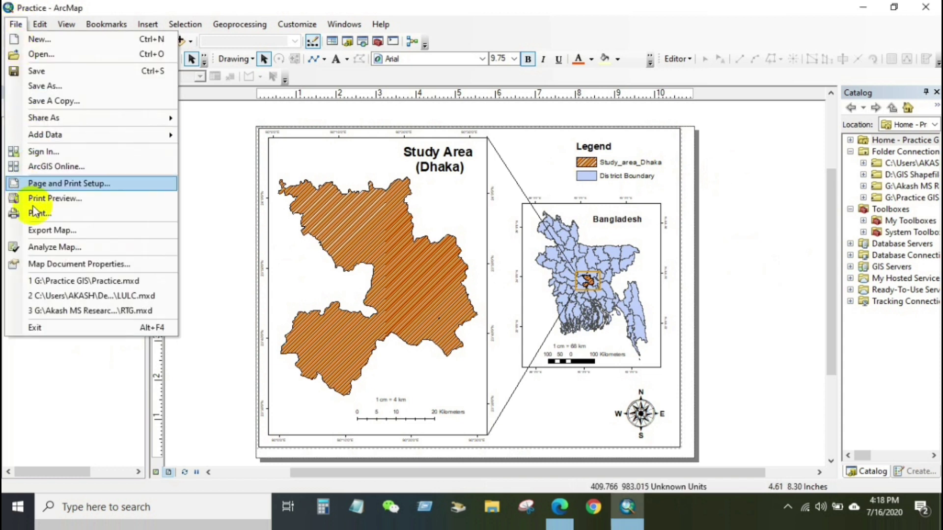
{"action": "left_click", "coordinate": [42, 231]}
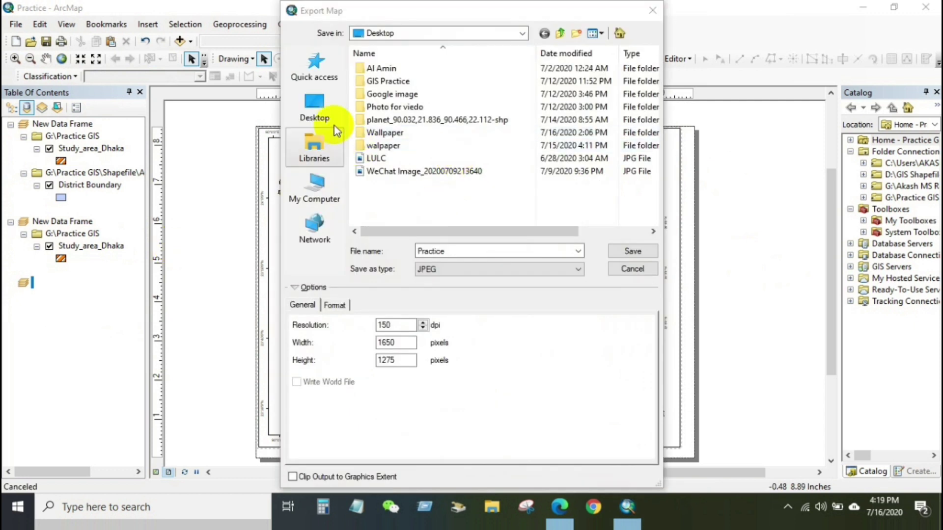
{"action": "left_click", "coordinate": [322, 114]}
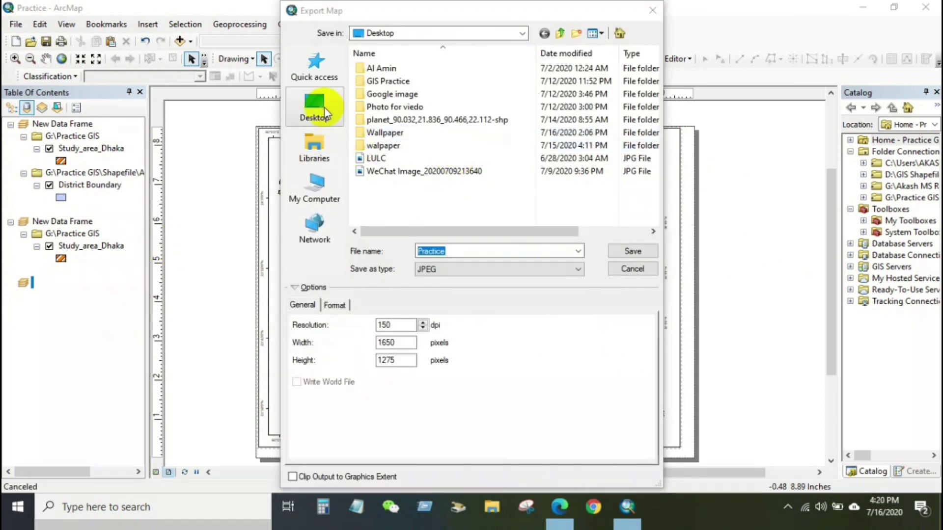
{"action": "left_click_drag", "start_coordinate": [441, 251], "coordinate": [400, 248]}
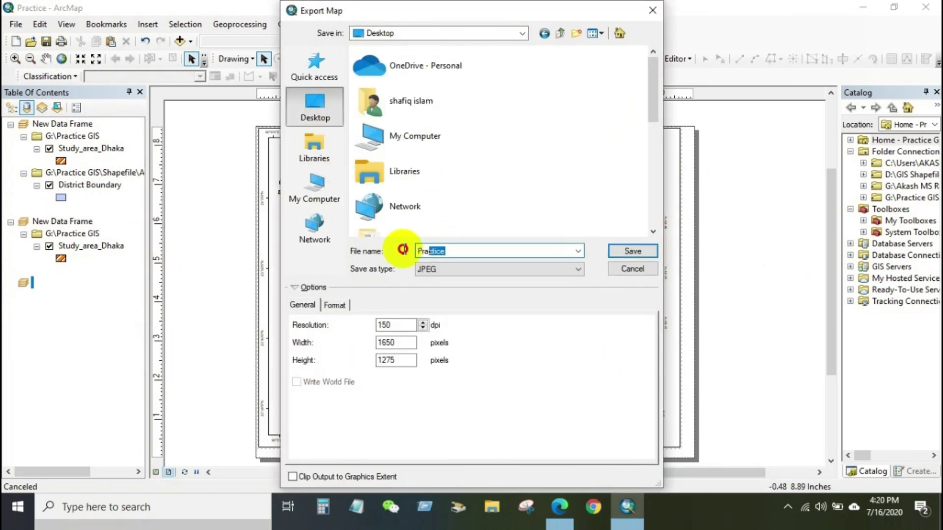
{"action": "type", "text": "Study area map"}
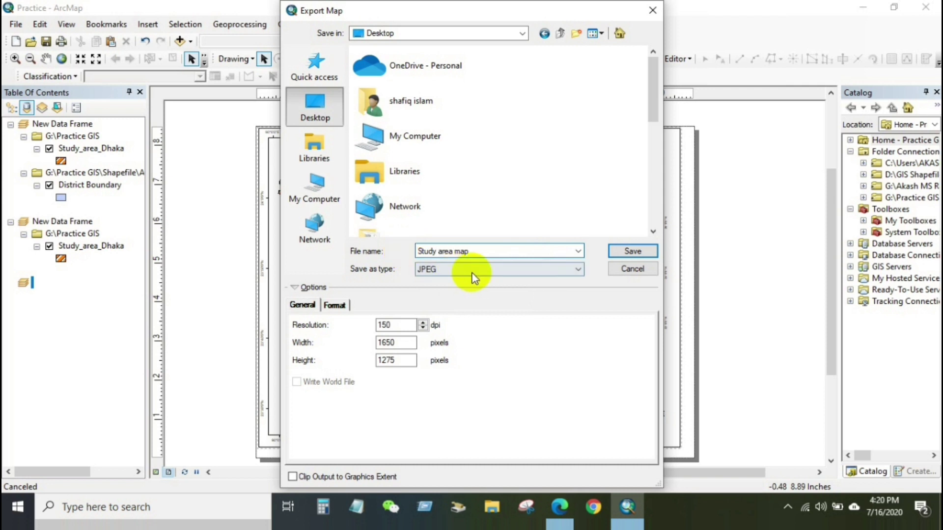
Keep JPEG as the format, raise resolution from 150 to 300 dpi, and save
{"action": "left_click", "coordinate": [476, 271]}
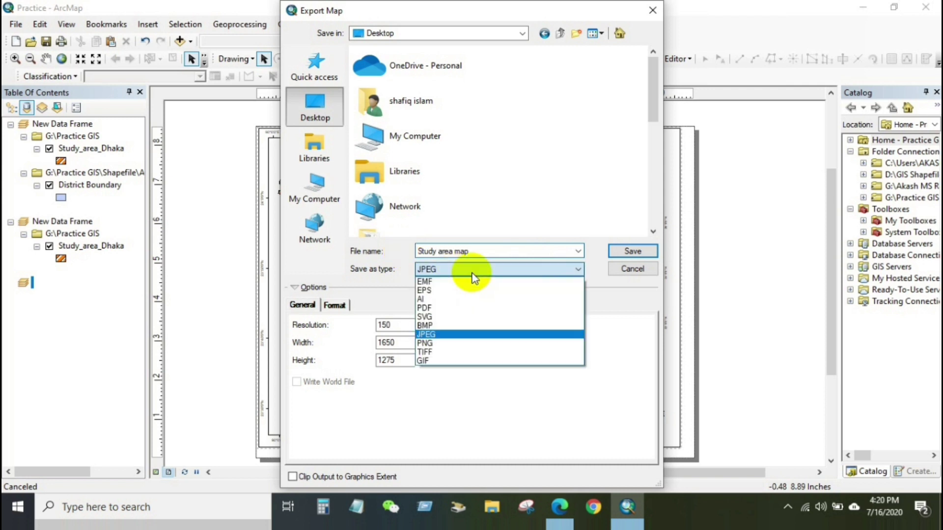
{"action": "left_click", "coordinate": [427, 334]}
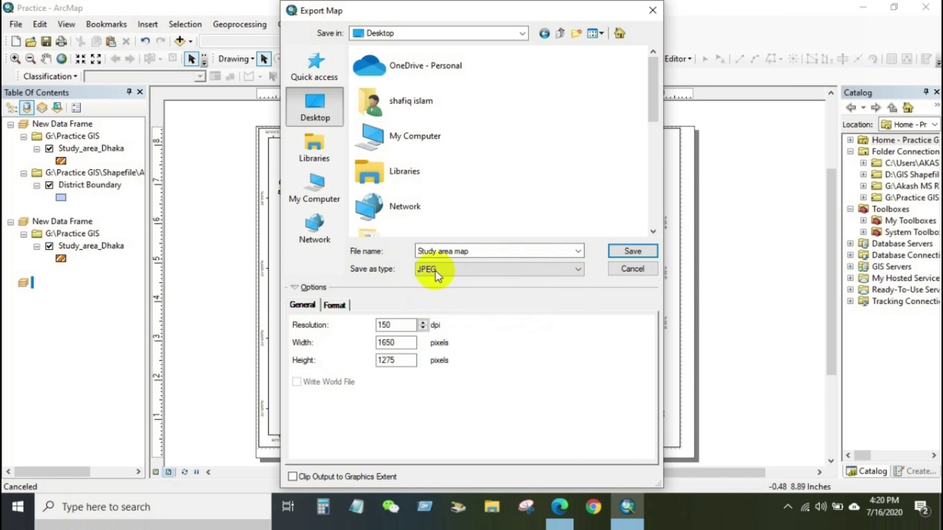
{"action": "left_click_drag", "start_coordinate": [394, 326], "coordinate": [378, 325]}
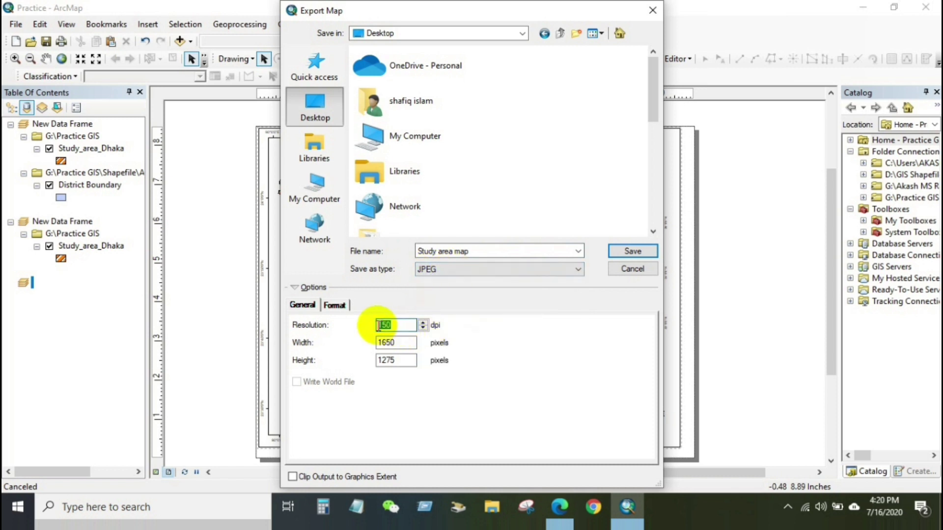
{"action": "type", "text": "300"}
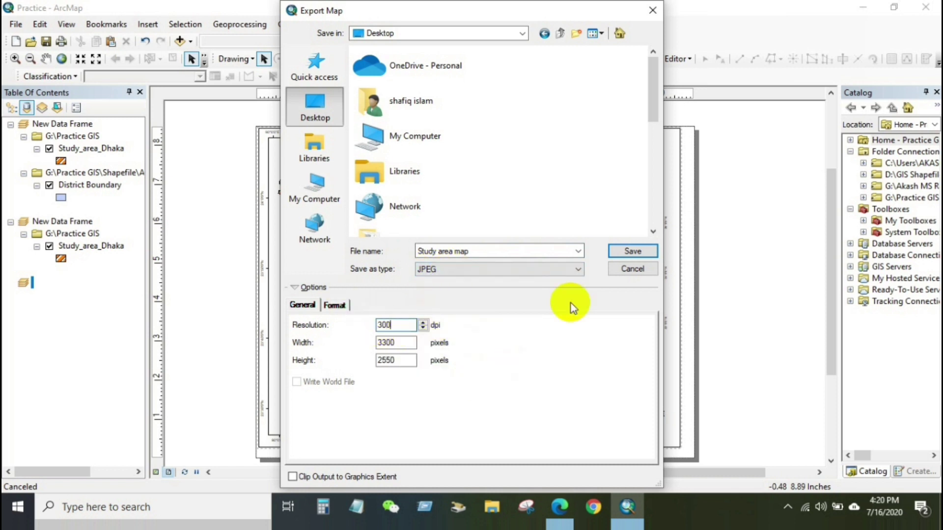
{"action": "left_click", "coordinate": [628, 252]}
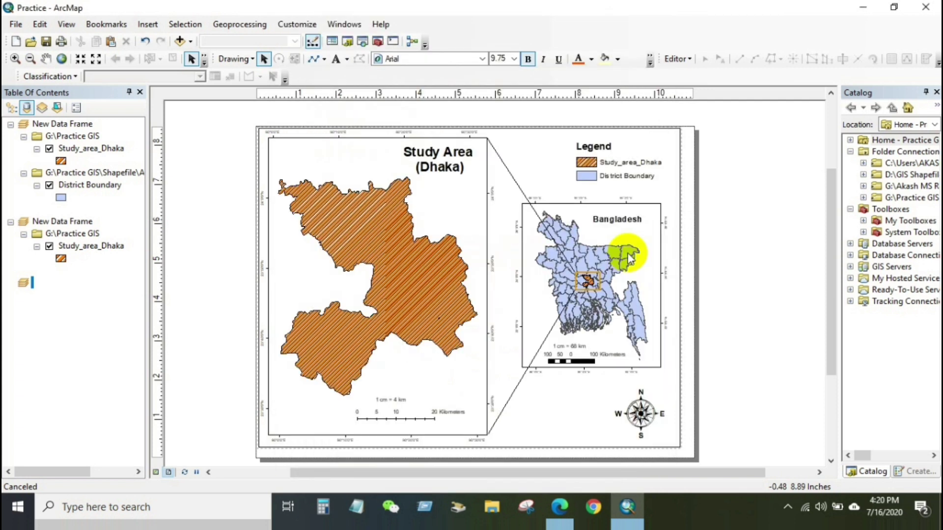
Minimize ArcMap and open Study area map.jpg from the desktop in Photos
{"action": "left_click", "coordinate": [863, 6]}
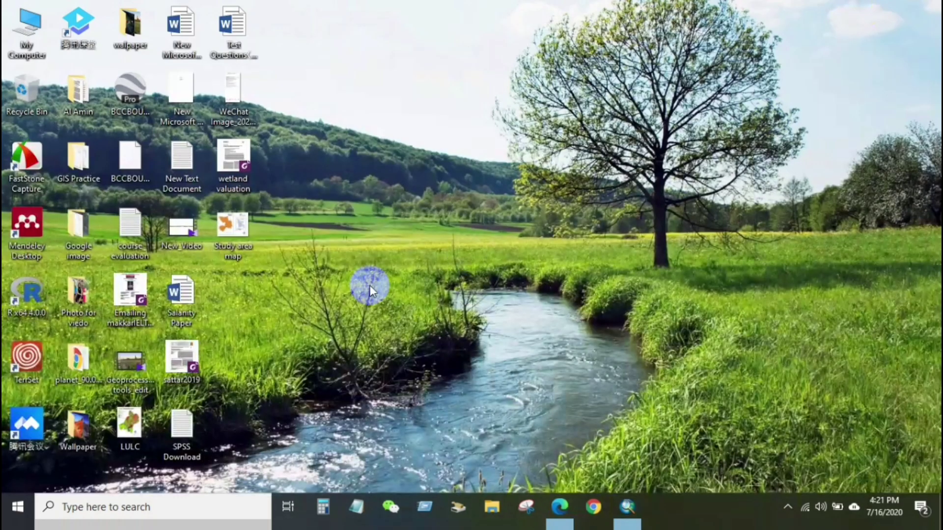
{"action": "left_click", "coordinate": [232, 223]}
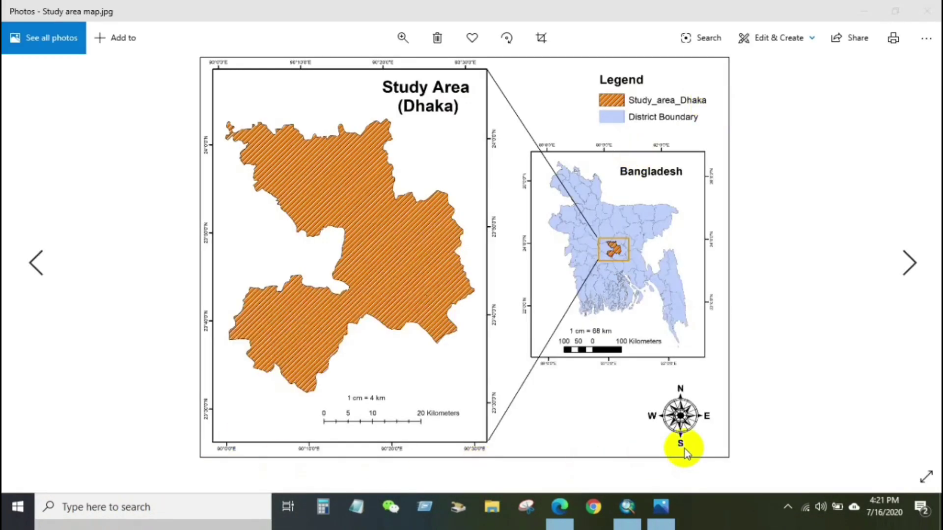
{"action": "left_click", "coordinate": [558, 514]}
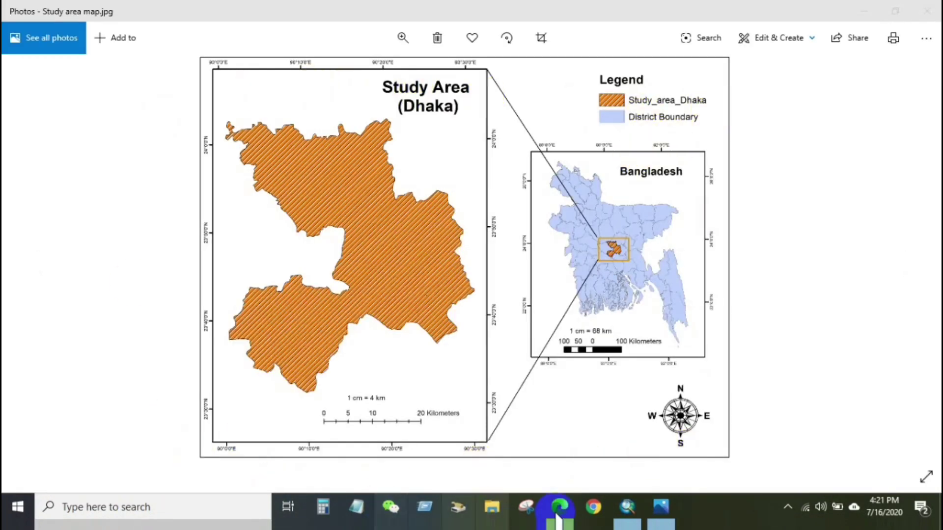